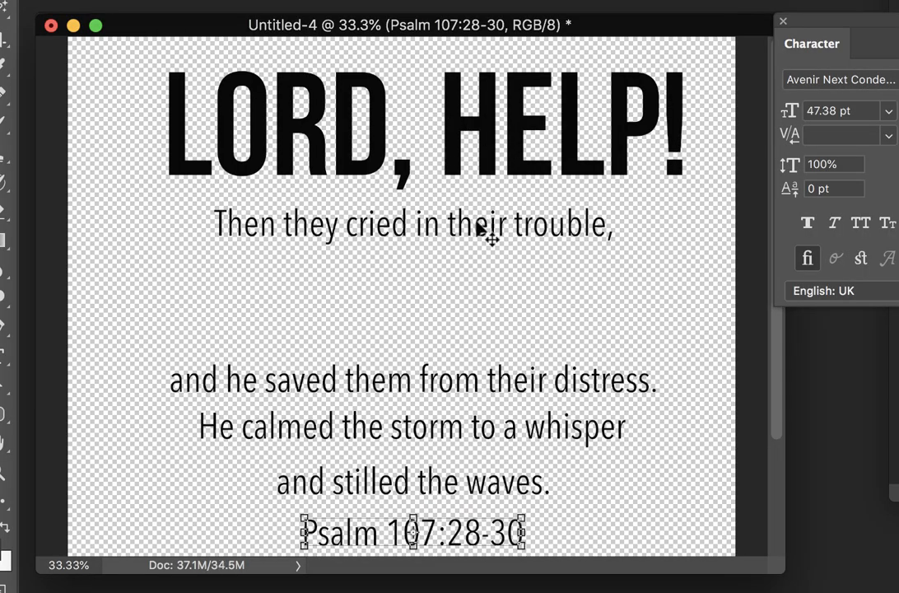
Step: Move "Then they cried in their trouble," directly beneath the LORD, HELP! heading and scale it to the heading's width, about 61.82 pt
drag(486, 232, 436, 212)
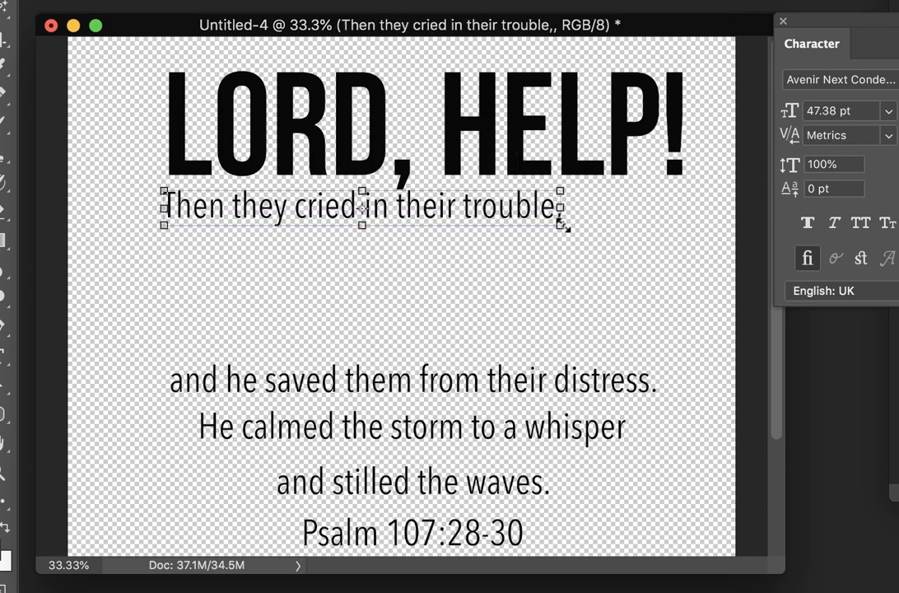
drag(564, 227, 684, 254)
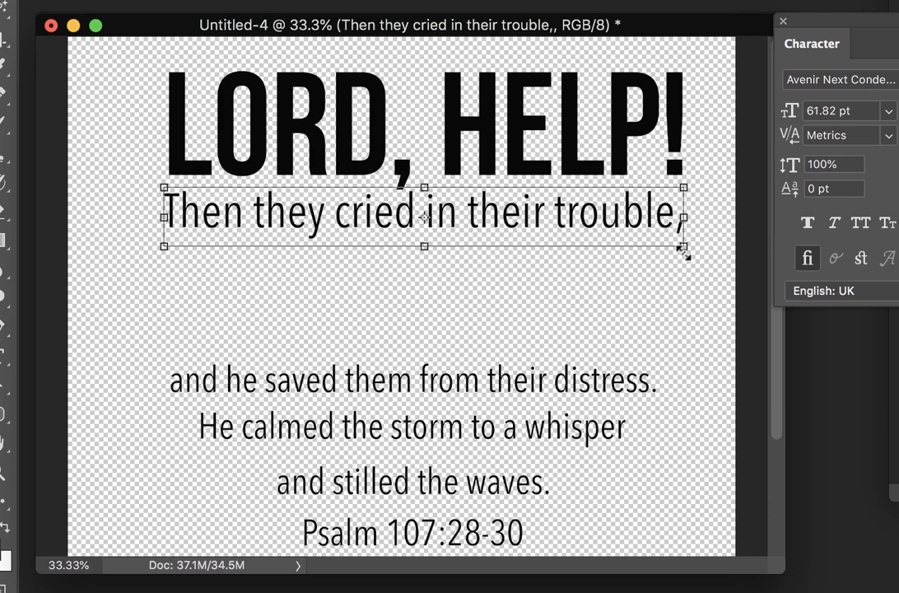
key(Return)
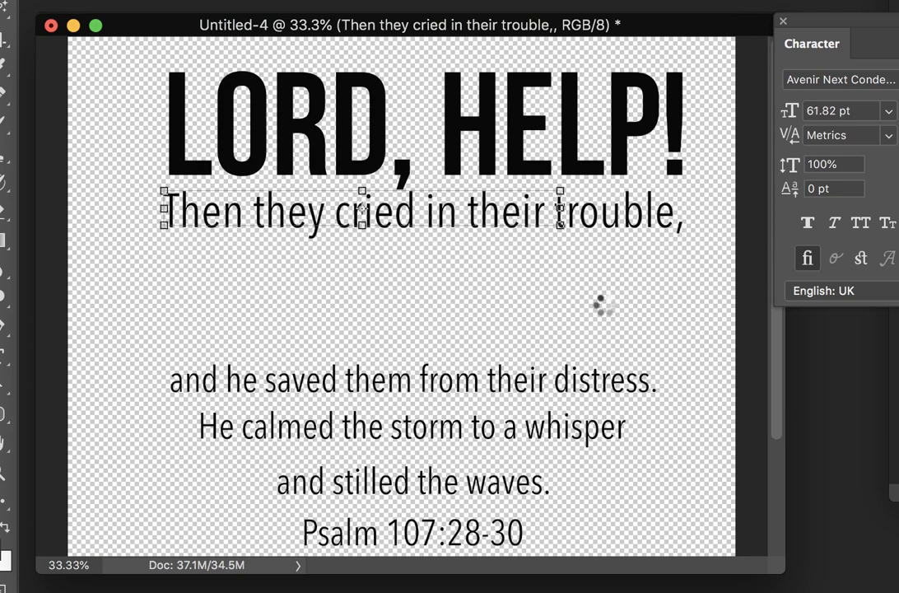
click(588, 332)
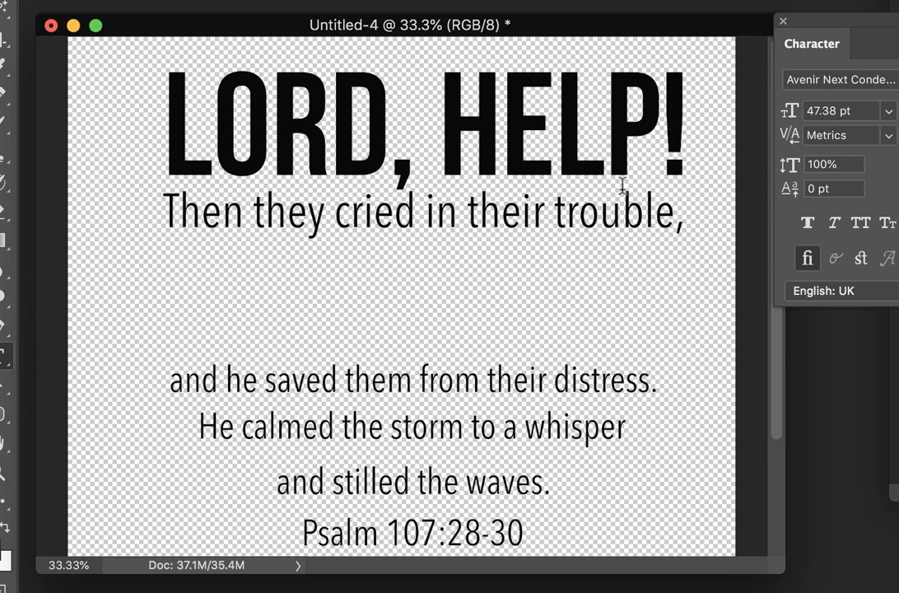
Step: Delete the trailing comma from the "Then they cried in their trouble" line and finish the text edit
drag(676, 216, 686, 219)
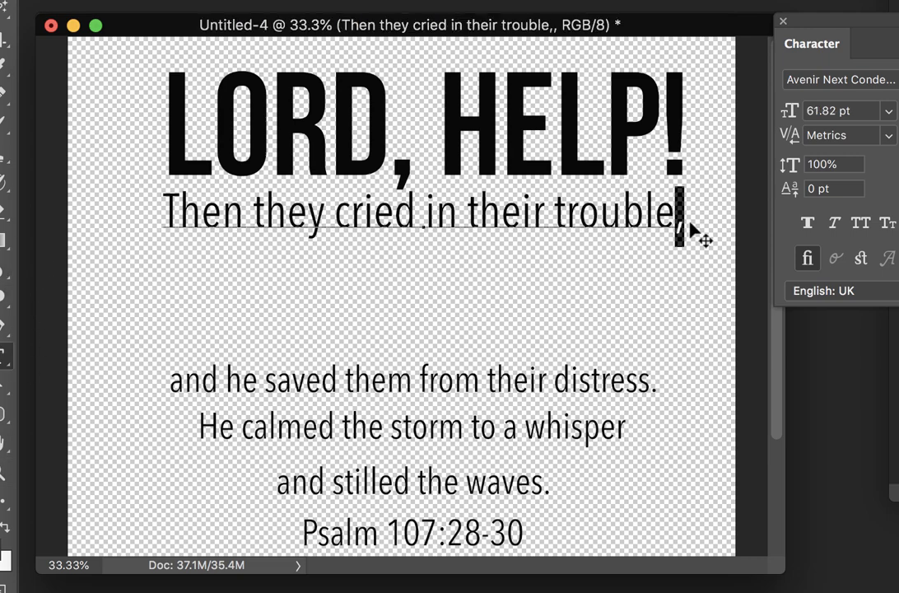
key(BackSpace)
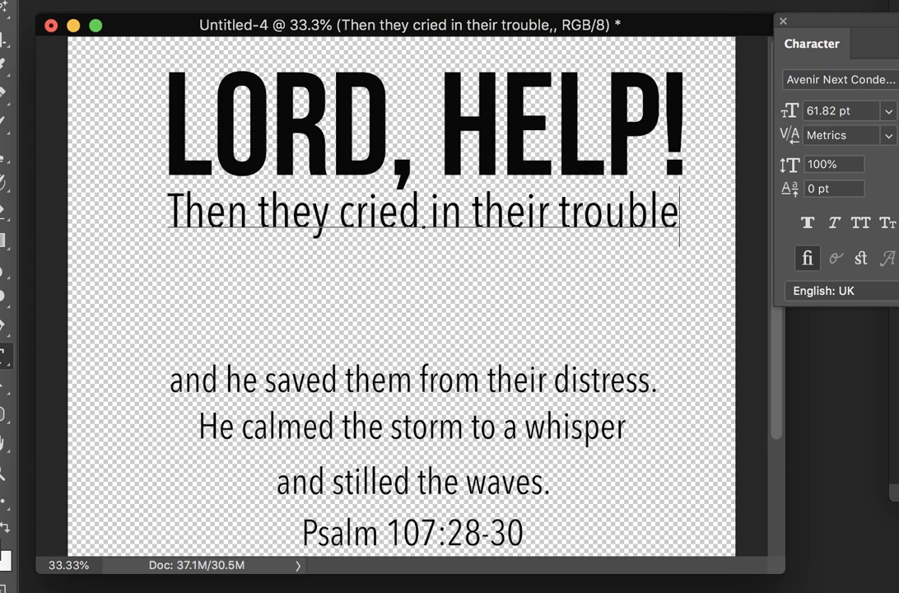
click(3, 1)
click(537, 291)
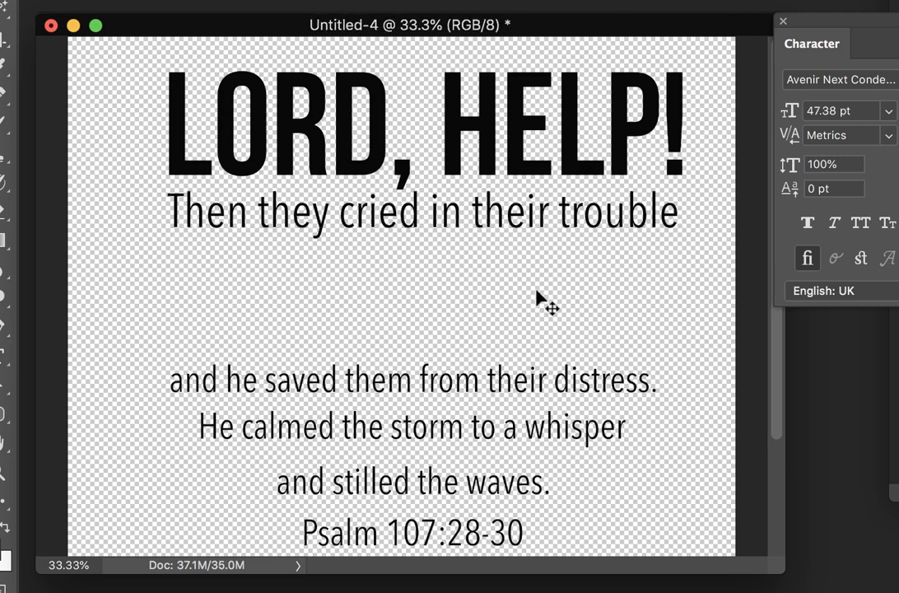
Step: Move "and he saved them from their distress." beneath the first verse line and scale it to the heading's width, about 50.33 pt
drag(620, 384, 616, 269)
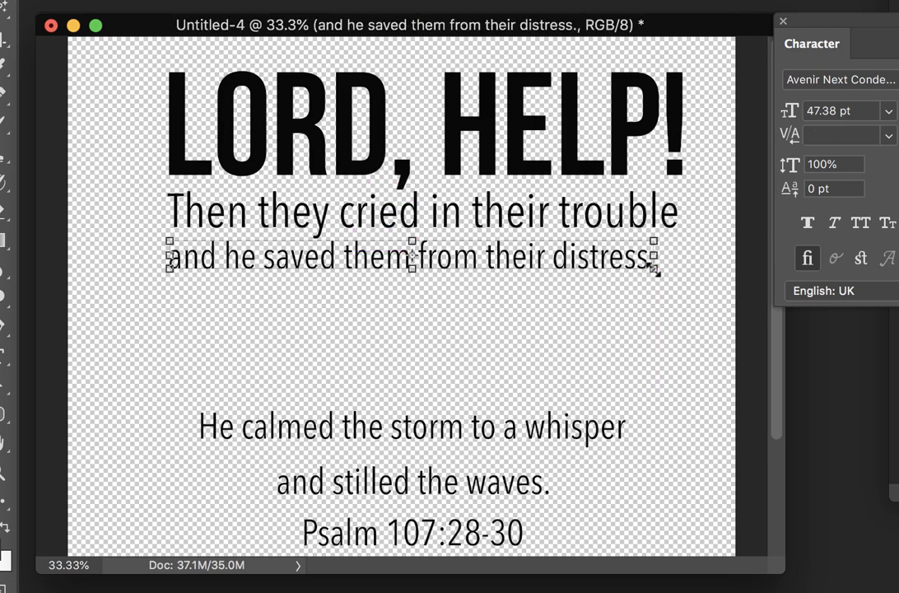
click(655, 269)
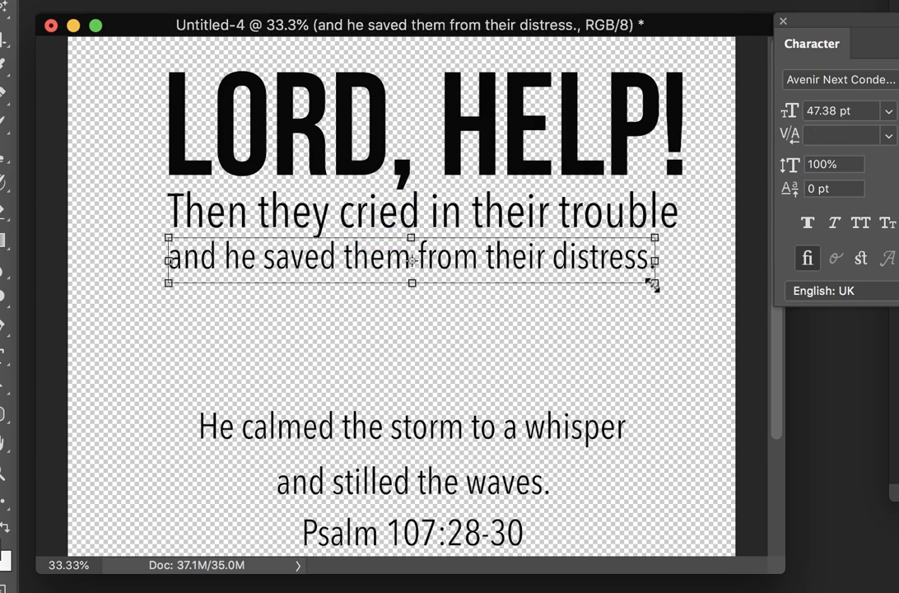
drag(652, 285, 682, 294)
key(Return)
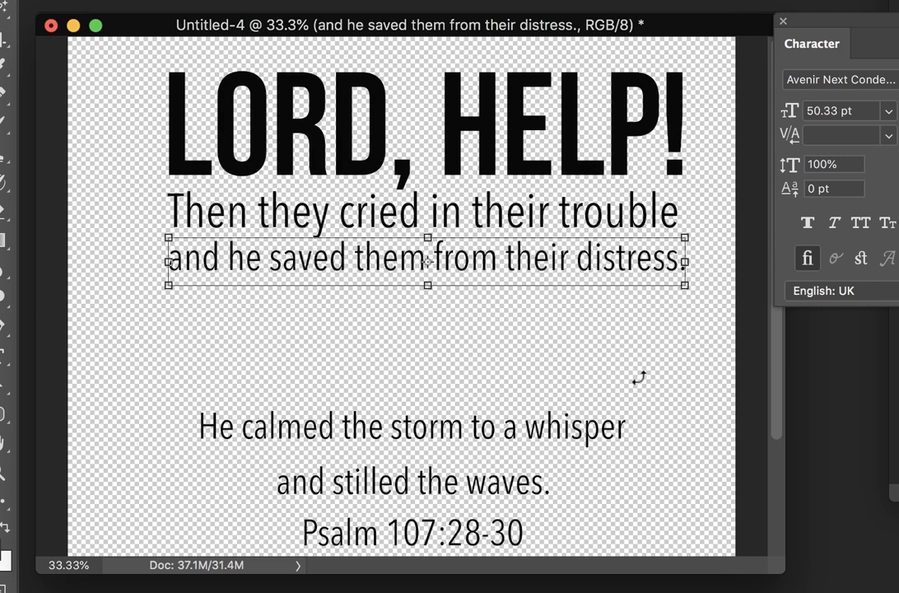
key(Return)
click(577, 427)
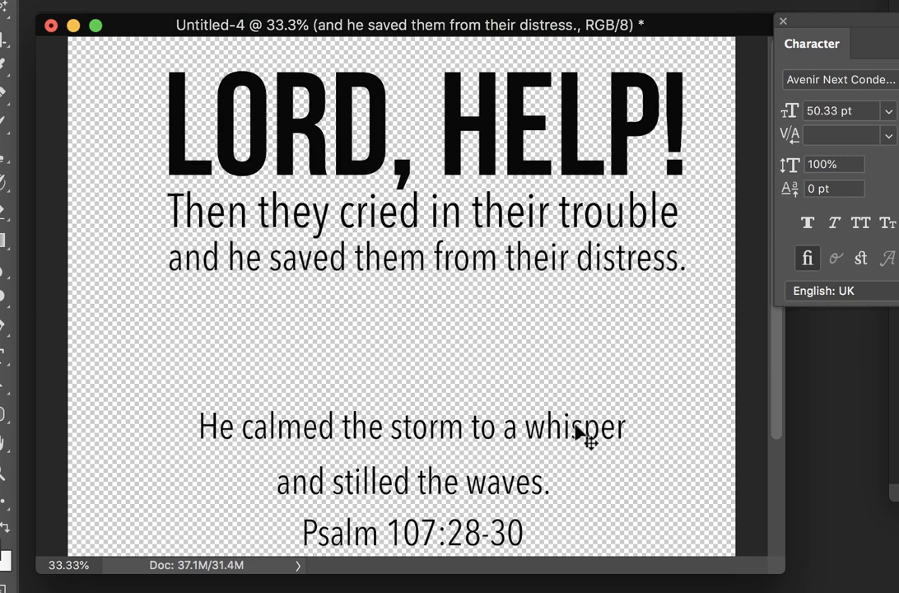
Step: Select the text "and he saved them from their distress." and try the Butterflies Script and Angelina Script fonts on it
click(600, 265)
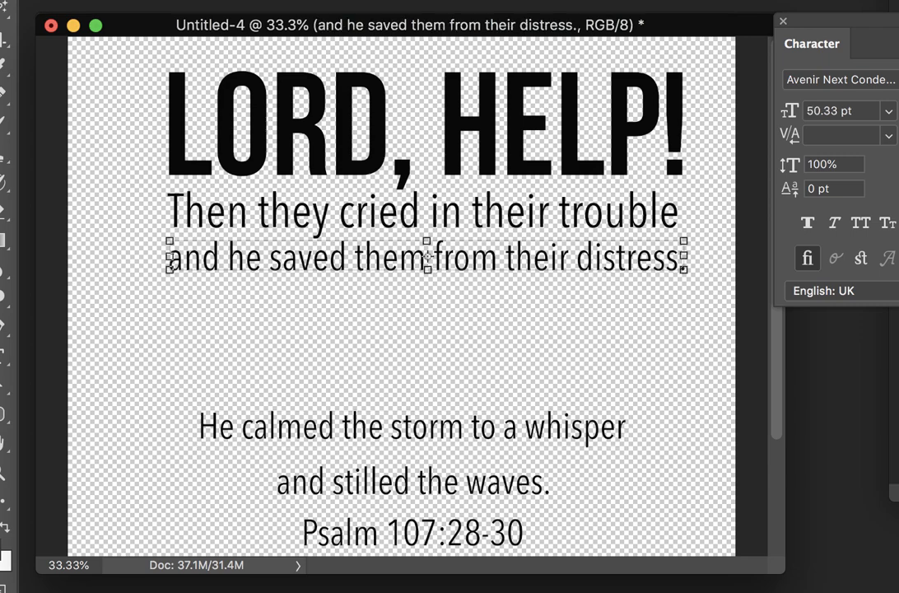
double_click(427, 256)
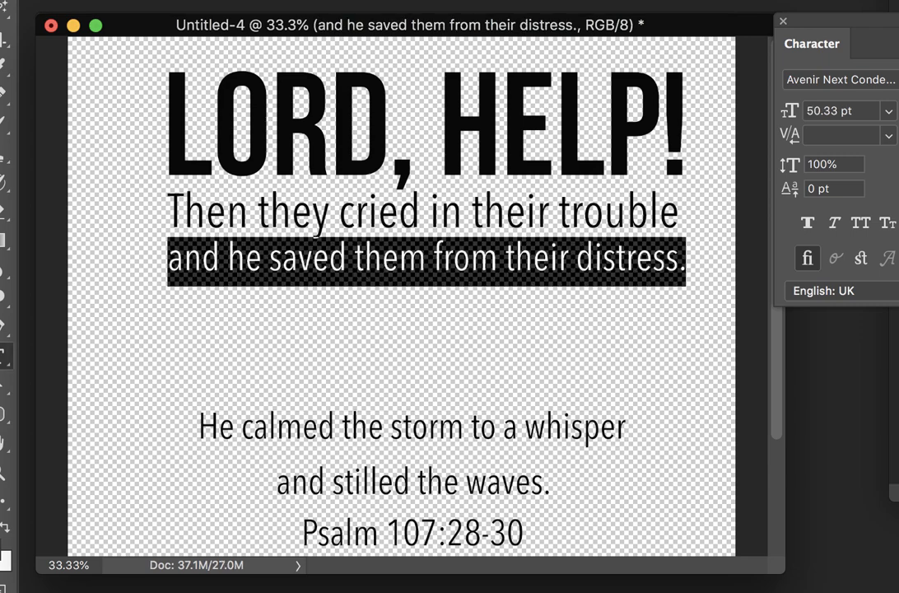
click(315, 1)
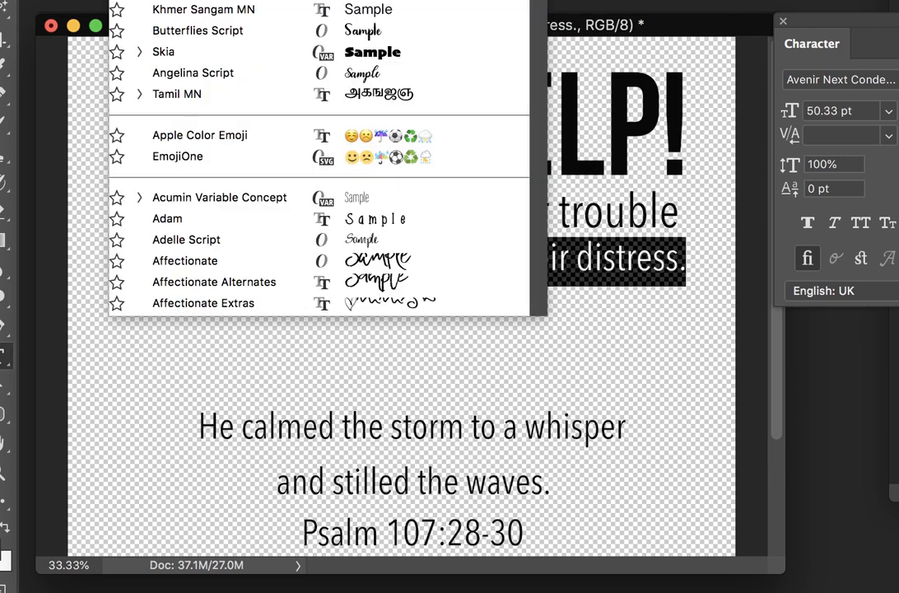
click(333, 31)
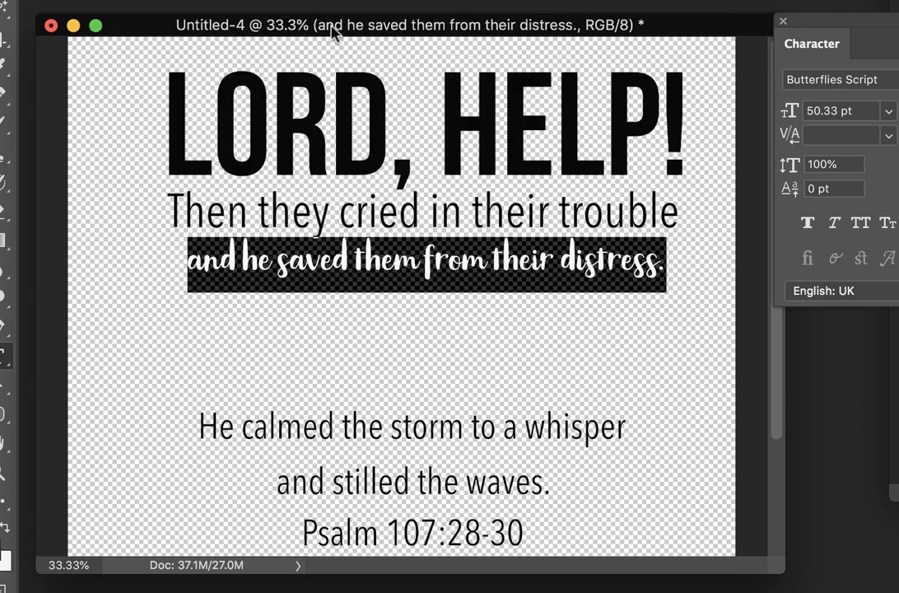
click(316, 2)
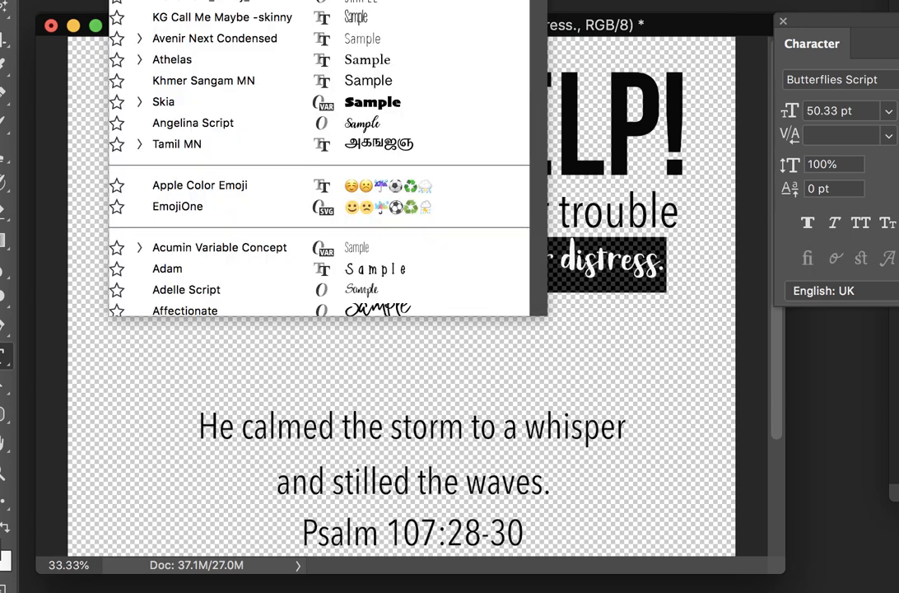
click(234, 122)
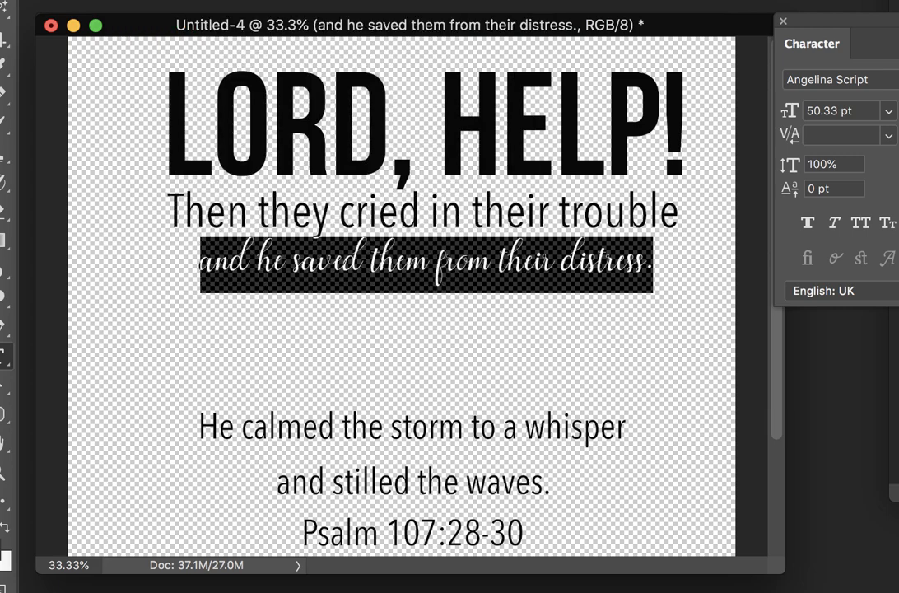
Step: Search the fonts for "BEAUTI" and apply Hello Beautiful to the selected "and he saved them from their distress." text
click(871, 76)
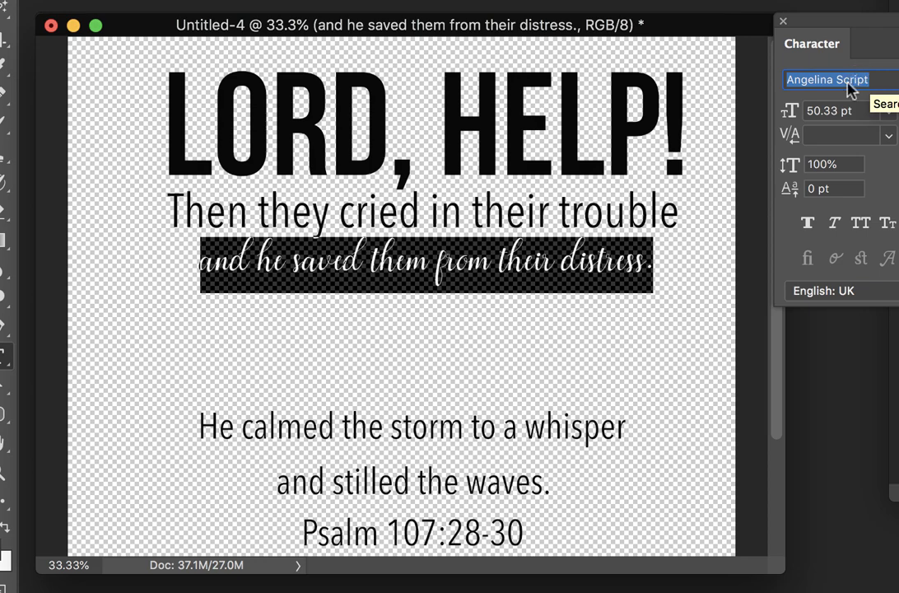
text(BEAUT)
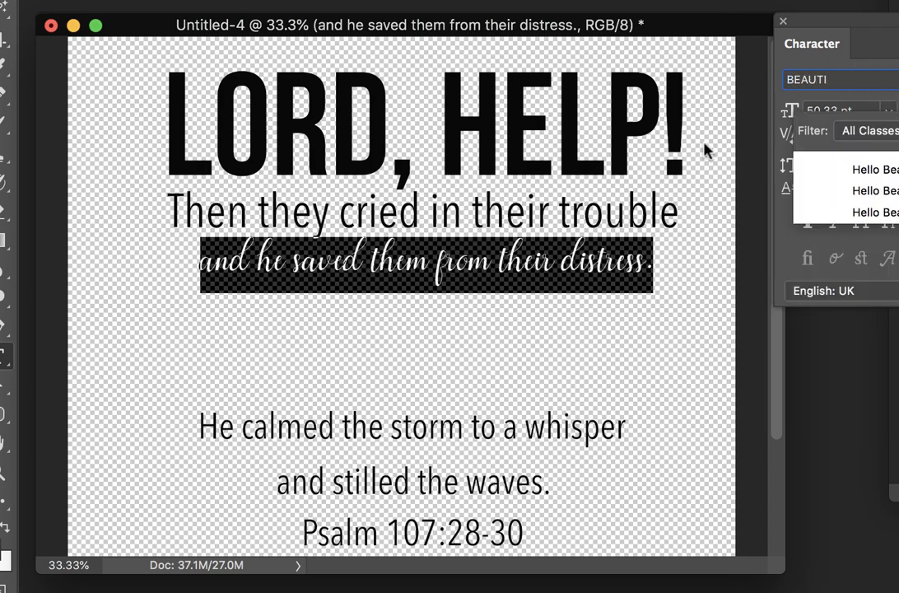
text(I)
key(Down)
key(Return)
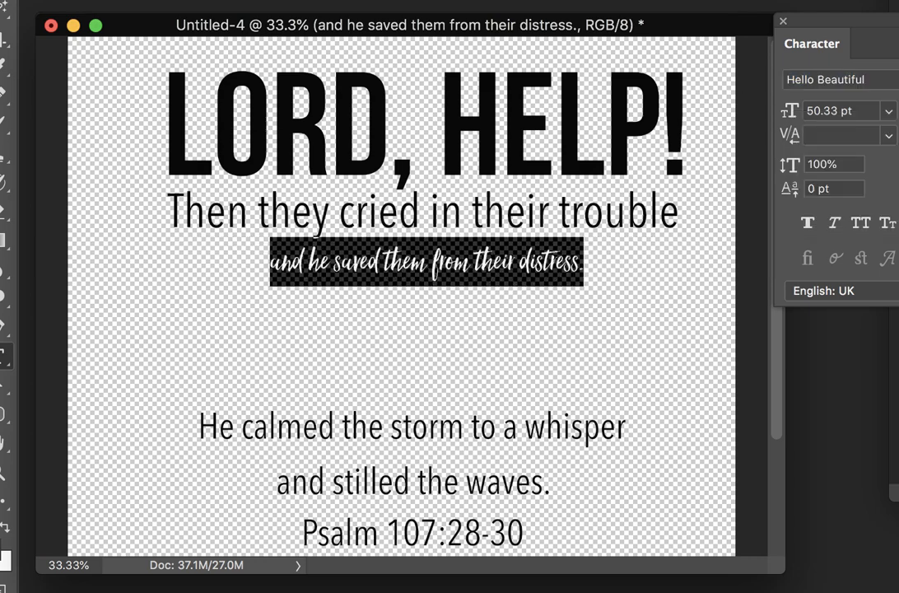
Step: Enlarge the selected Hello Beautiful script line to a font size of 80 pt
click(591, 1)
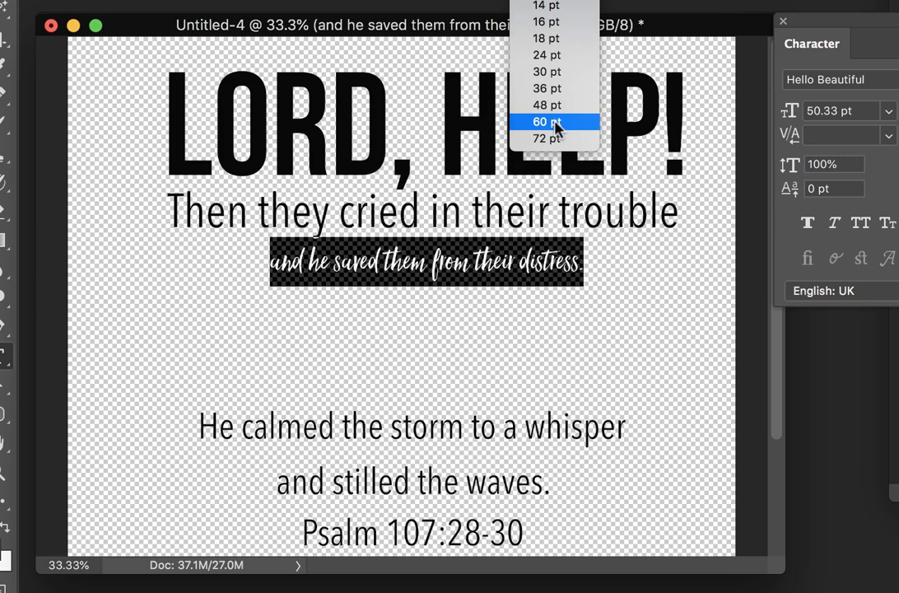
click(557, 124)
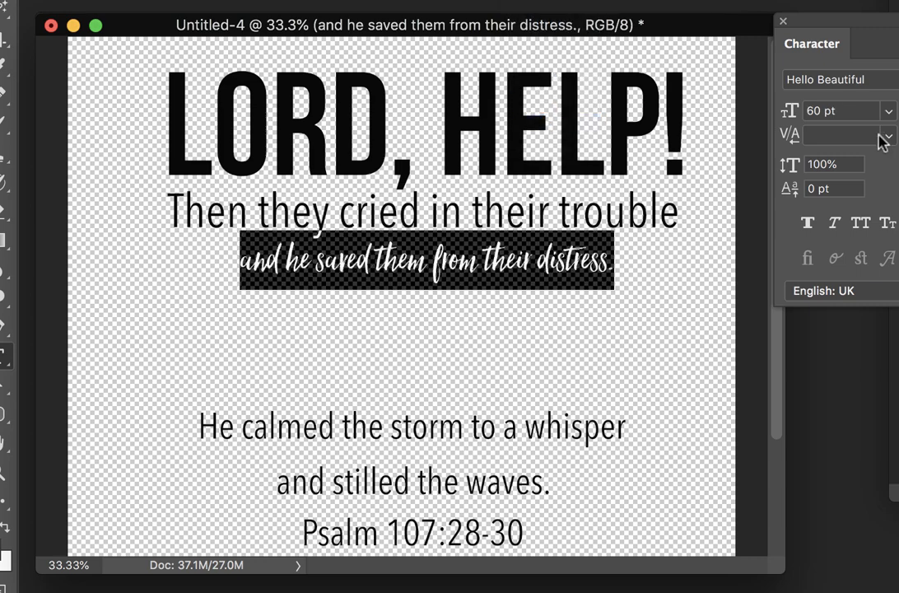
click(838, 108)
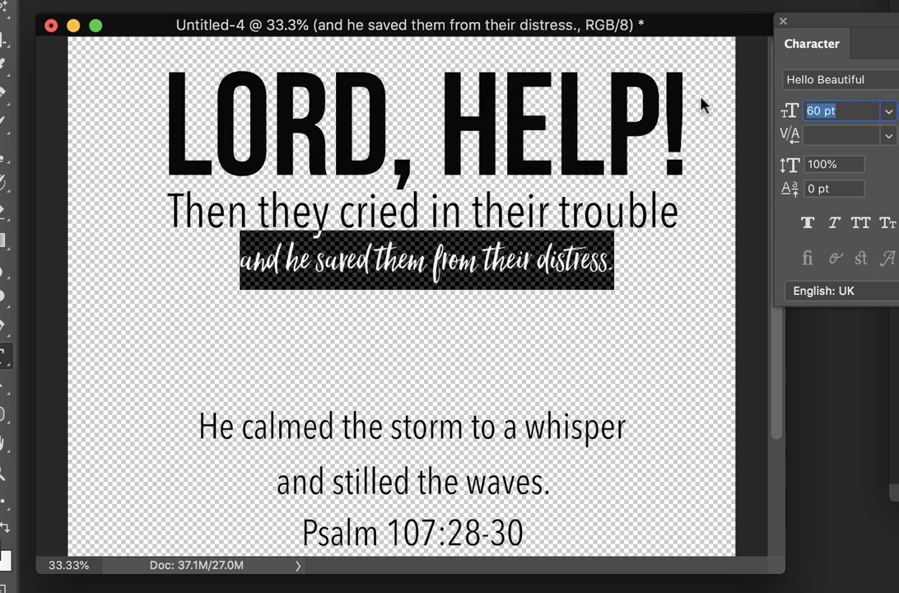
key(Up)
key(Up)
key(Up)
key(Up)
key(Up)
key(Up)
key(Up)
key(Up)
key(Up)
key(Up)
key(Up)
key(Up)
key(Up)
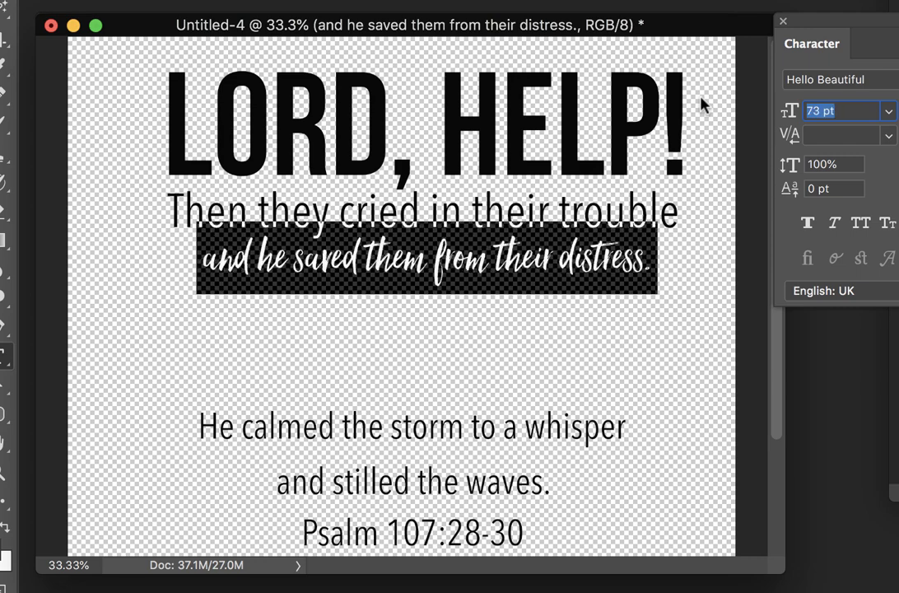
key(Up)
key(Up)
key(Up)
key(Up)
key(Up)
key(Up)
key(Up)
key(Up)
key(Up)
key(Up)
key(Up)
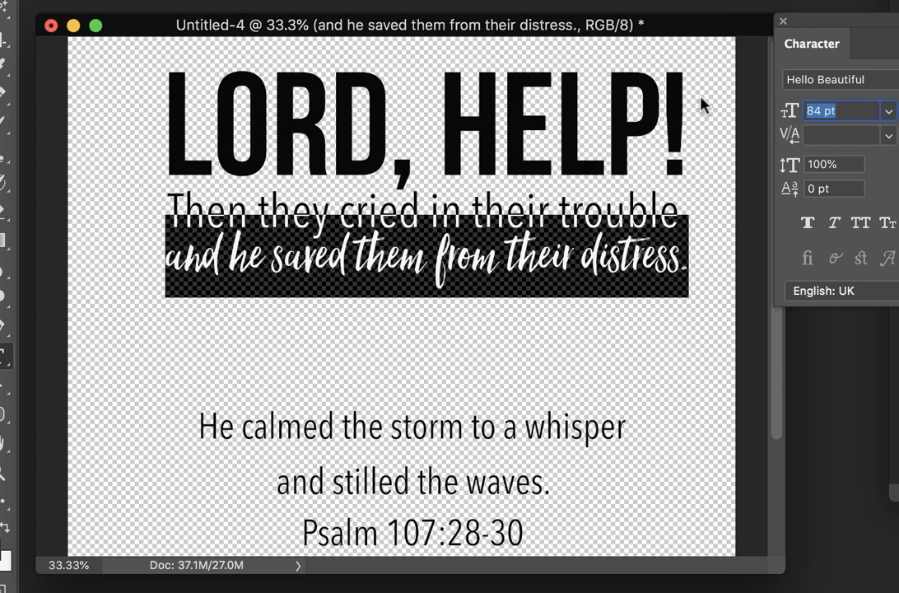
key(Down)
key(Down)
key(Down)
key(Down)
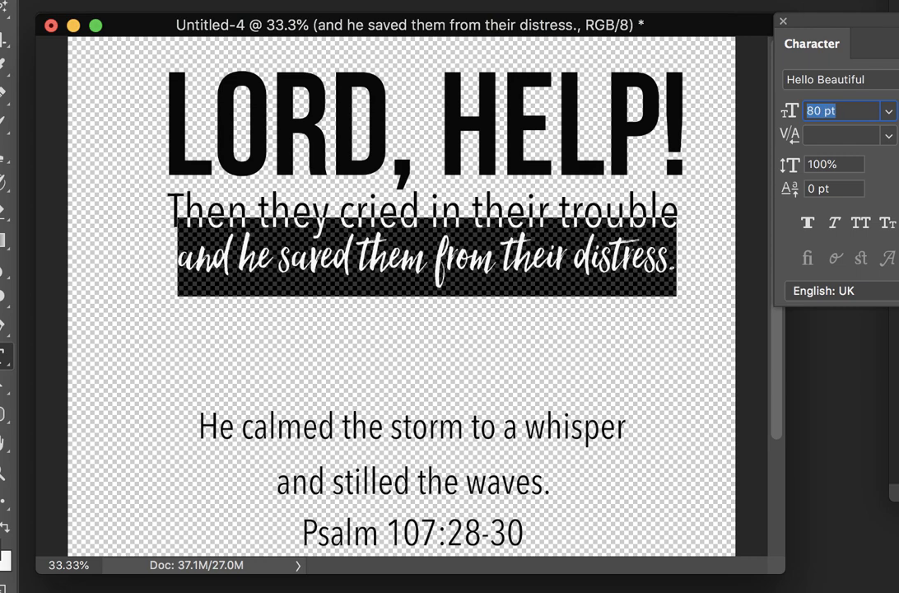
Step: Try a horizontal scale of 104% on the script line, then reset it to 100%
drag(896, 30, 818, 44)
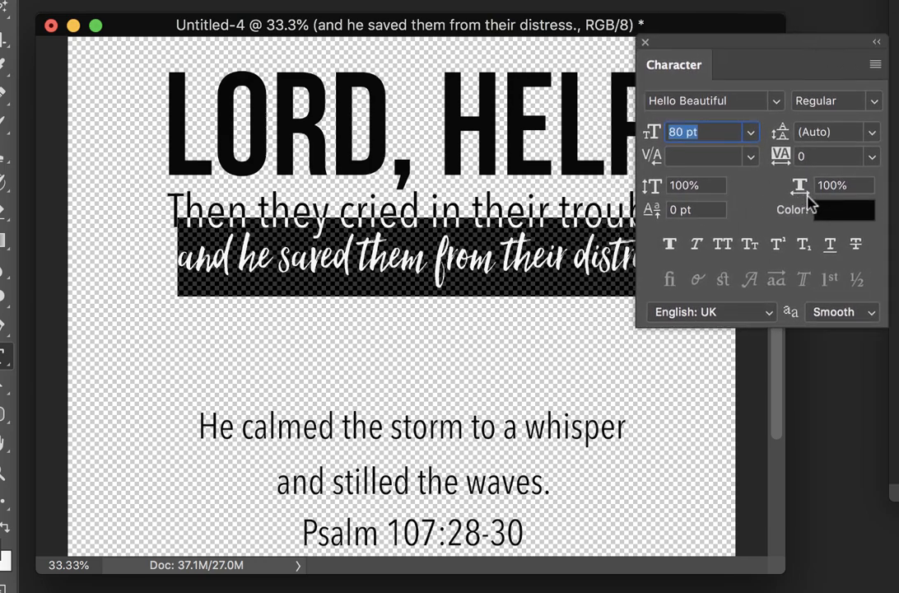
drag(852, 185, 753, 184)
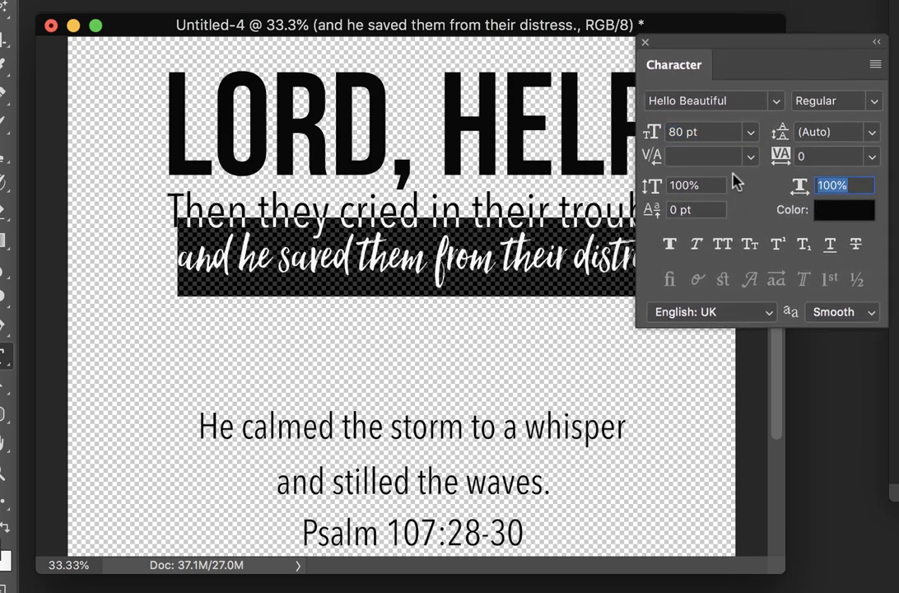
key(Up)
key(Up)
key(Up)
key(Up)
key(Up)
key(Up)
key(Down)
key(Down)
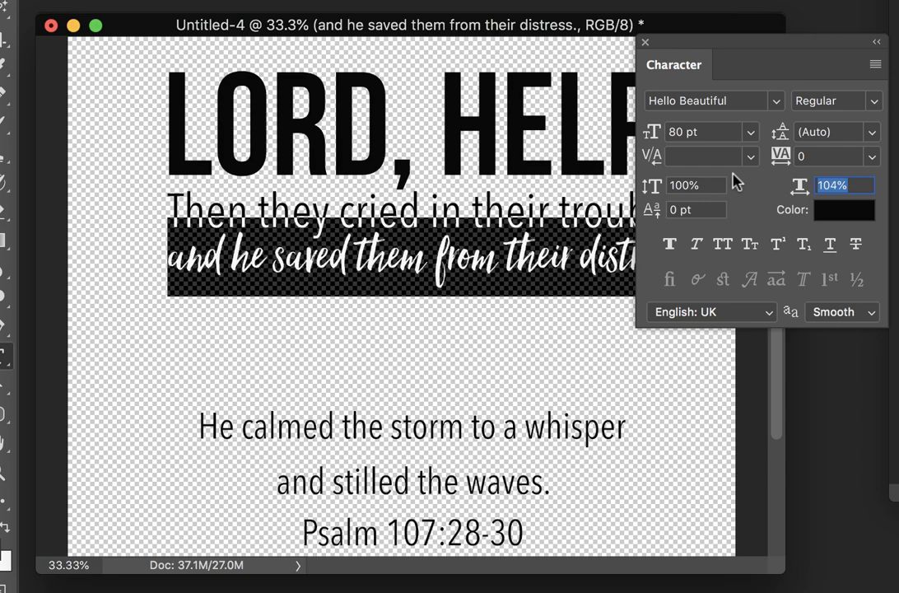
key(Down)
key(Down)
key(Down)
key(Down)
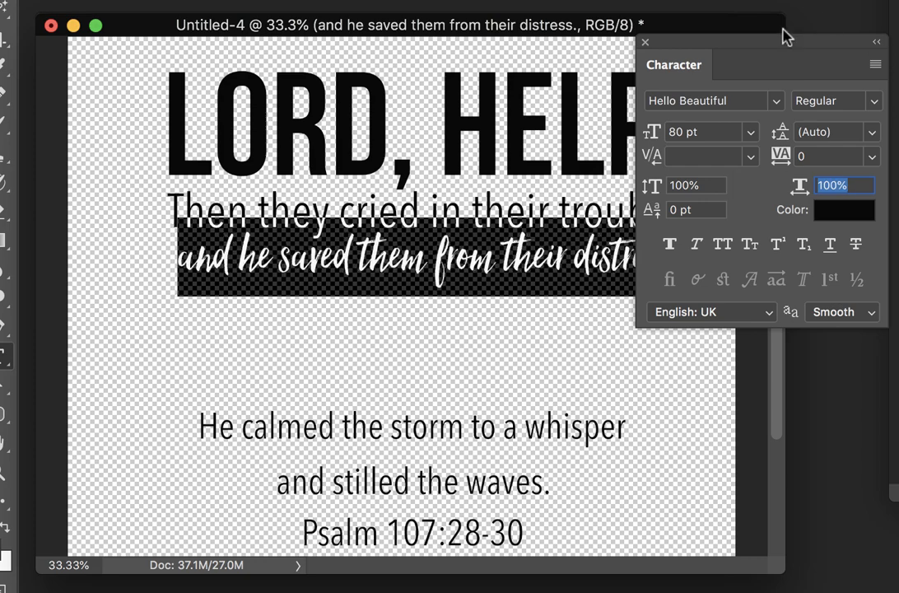
drag(783, 41, 888, 0)
Step: Commit the text edit and move the script line slightly down, away from "Then they cried in their trouble"
key(ctrl+Return)
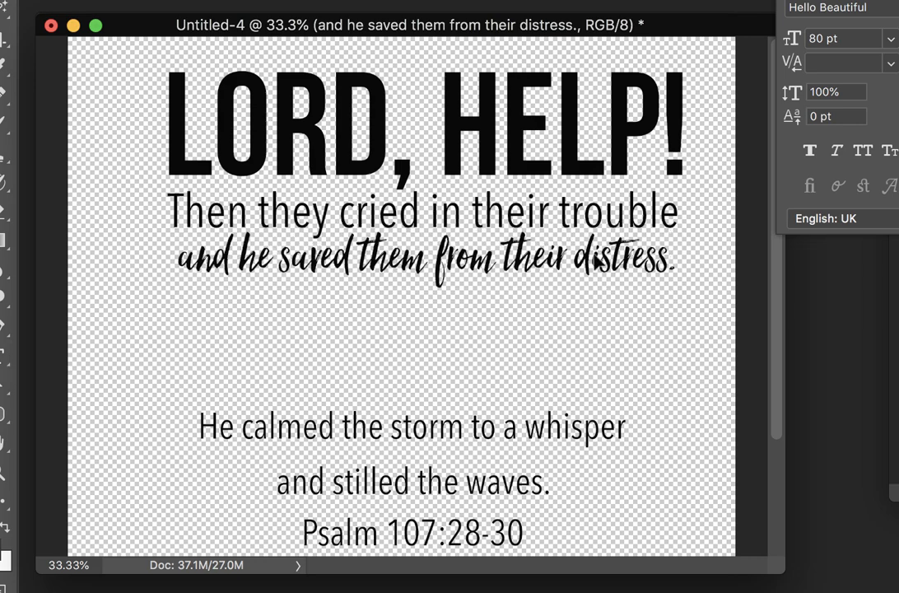
drag(596, 263, 597, 267)
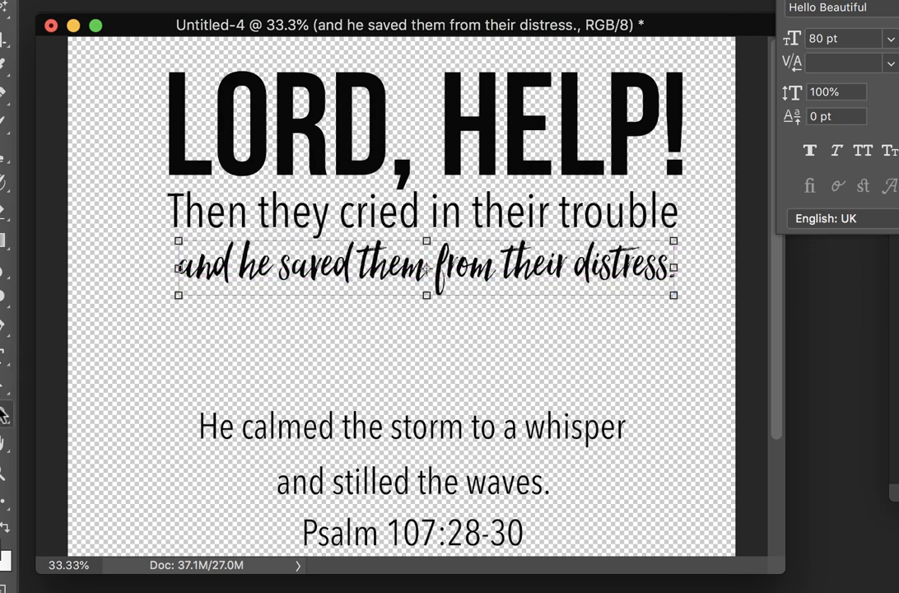
Step: Draw a rectangle shape over the script line, slightly wider than the heading and as tall as the script text
click(3, 415)
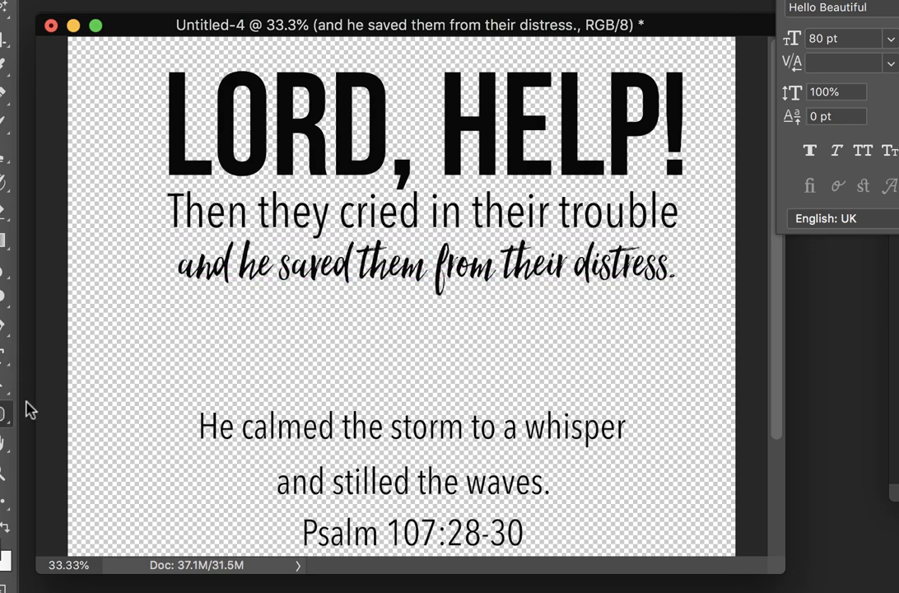
right_click(4, 414)
click(82, 412)
drag(159, 235, 693, 294)
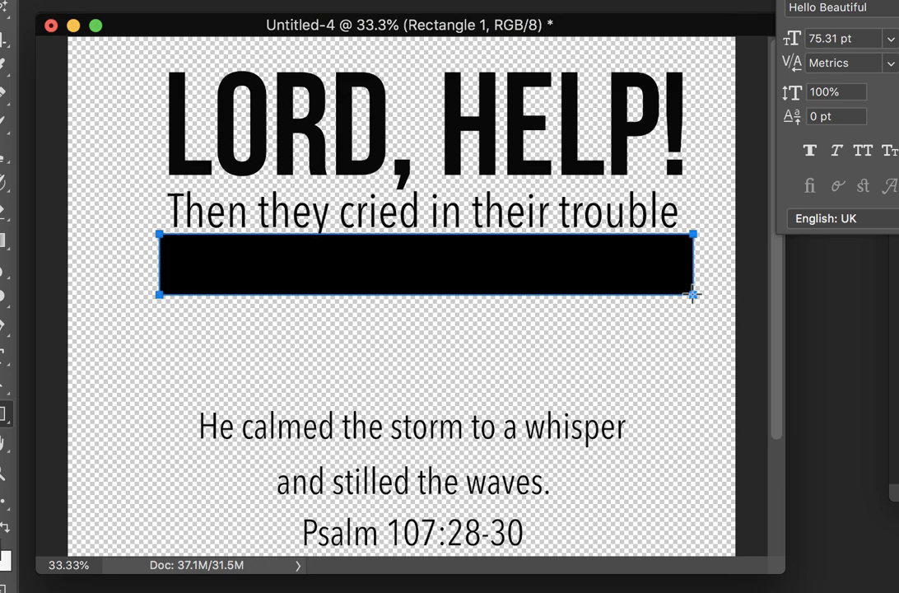
Step: Fill the rectangle covering the script line with light blue
click(175, 1)
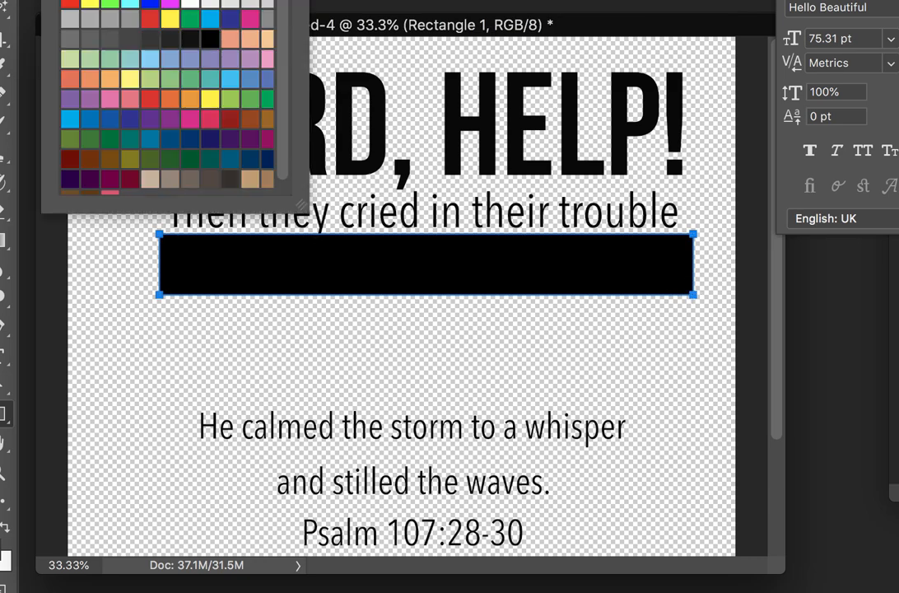
click(209, 17)
key(v)
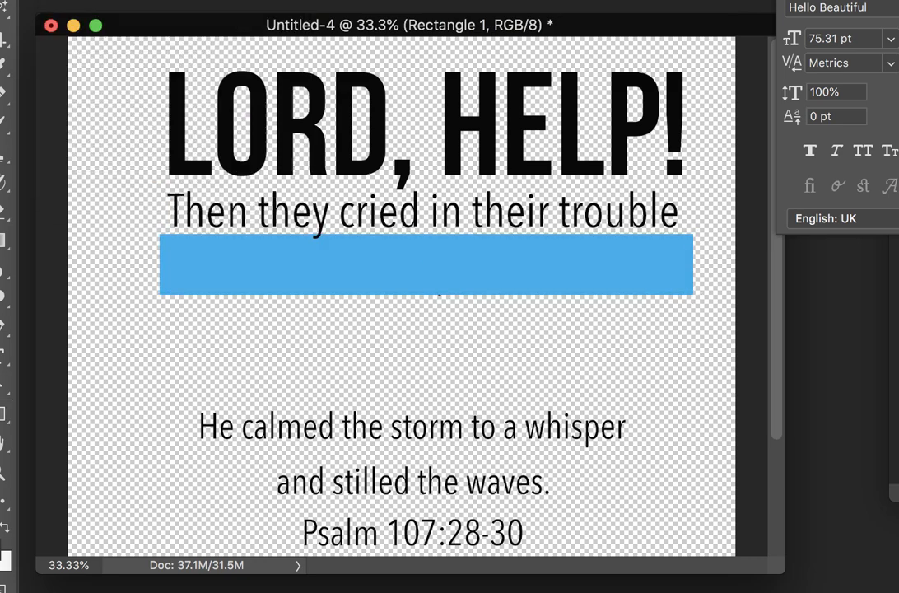
Step: Send the rectangle one level back so it sits behind the script line, and deselect it
click(676, 330)
click(617, 277)
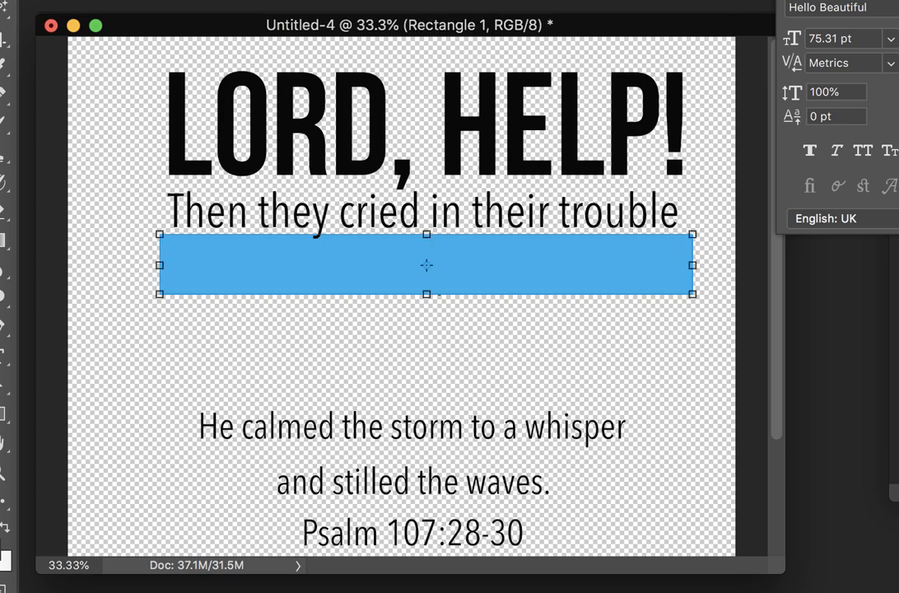
key(super+bracketleft)
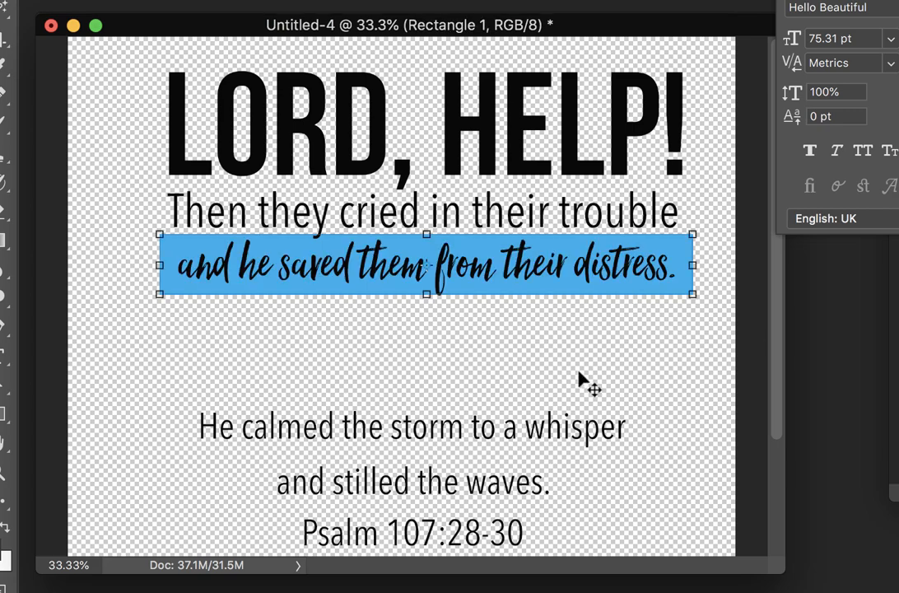
click(648, 352)
Step: Change the fill of the rectangle behind the script line to light gray and deselect it
click(683, 256)
click(4, 415)
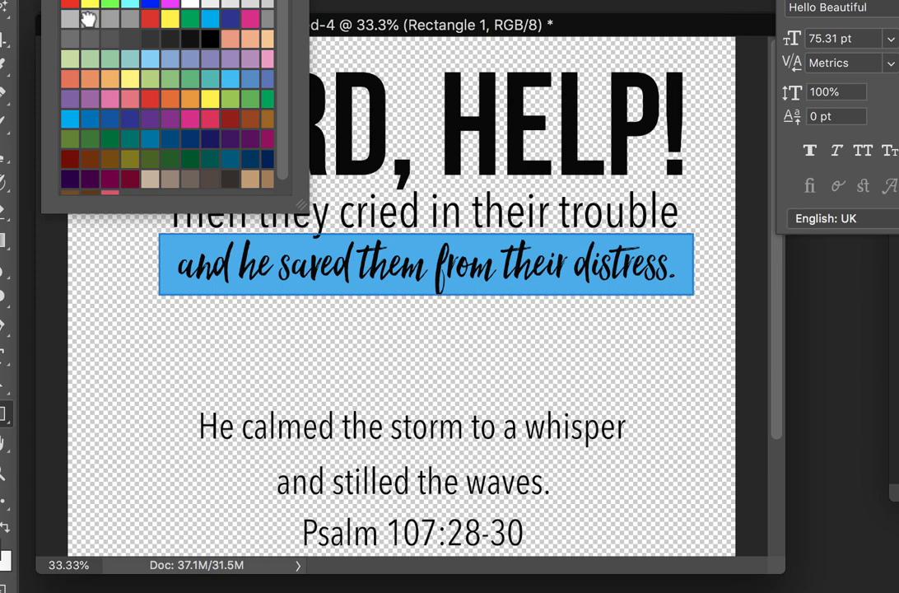
click(91, 16)
key(v)
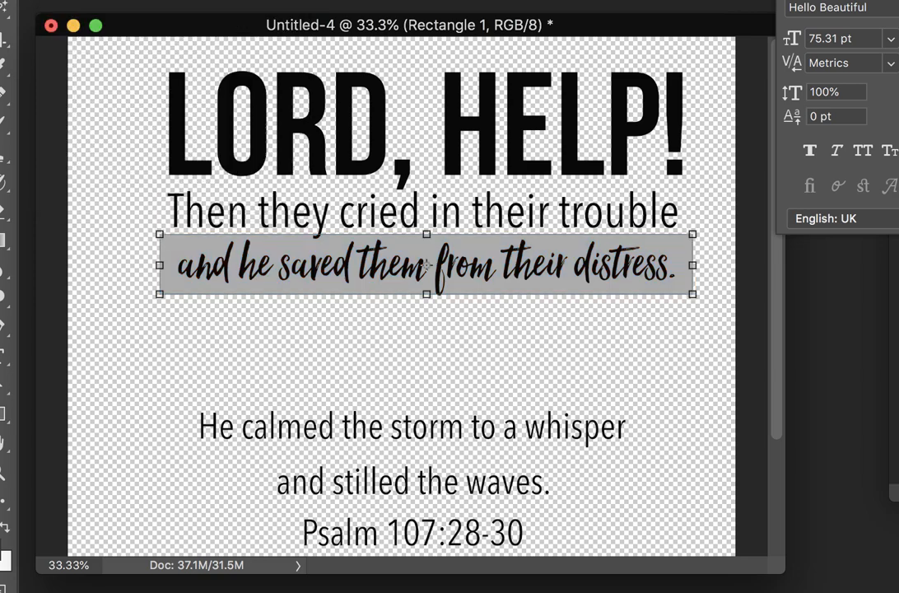
click(597, 346)
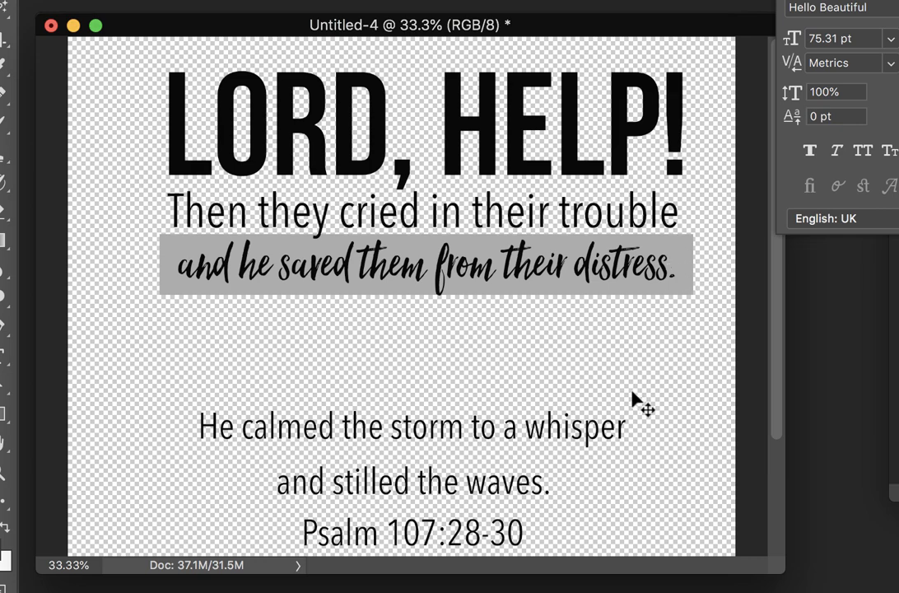
Step: Enlarge "He calmed the storm to a whisper" to the gray banner's width, about 58.74 pt, and place it directly beneath the banner
drag(612, 427, 692, 361)
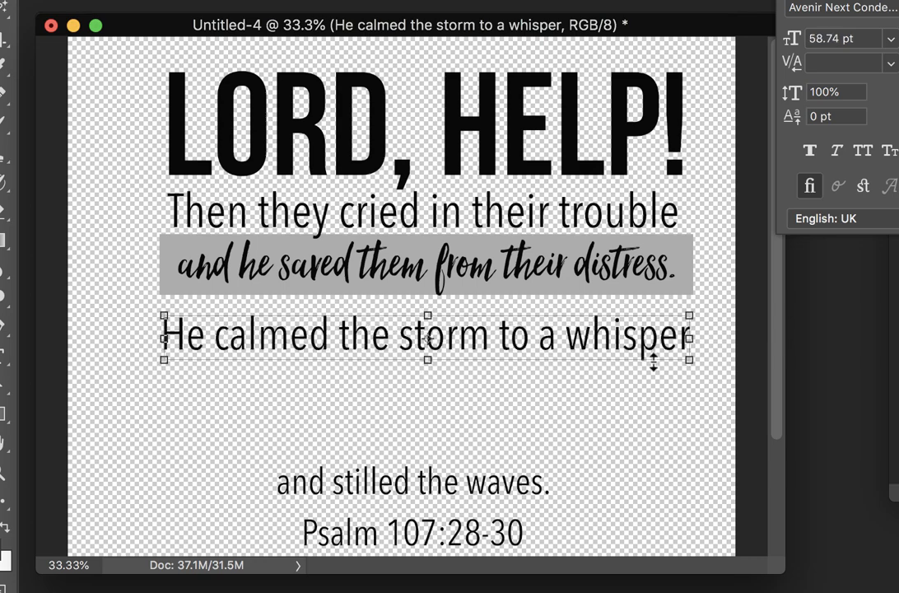
drag(611, 341, 610, 327)
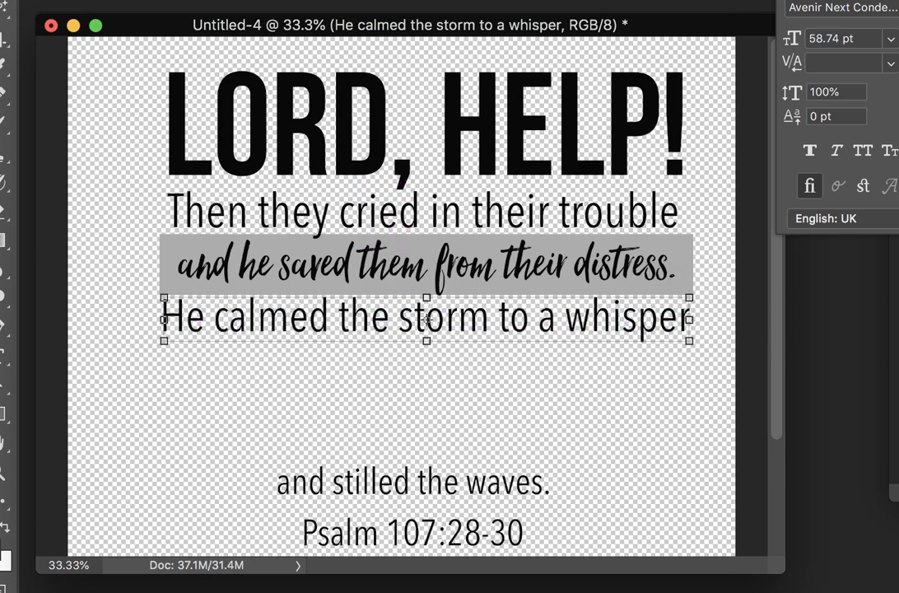
Step: Select the text "He calmed the storm to a whisper" and try the Skia font on it
double_click(428, 319)
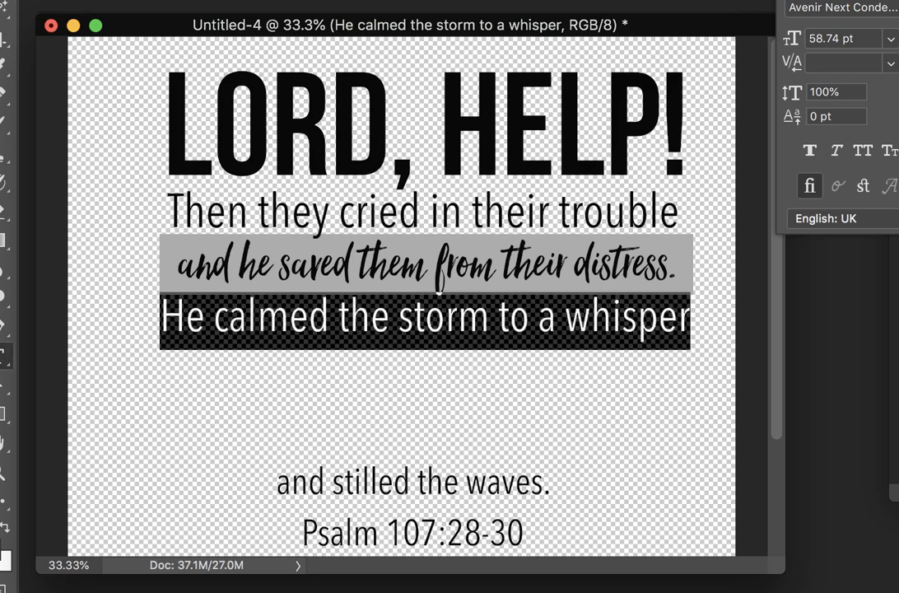
click(262, 0)
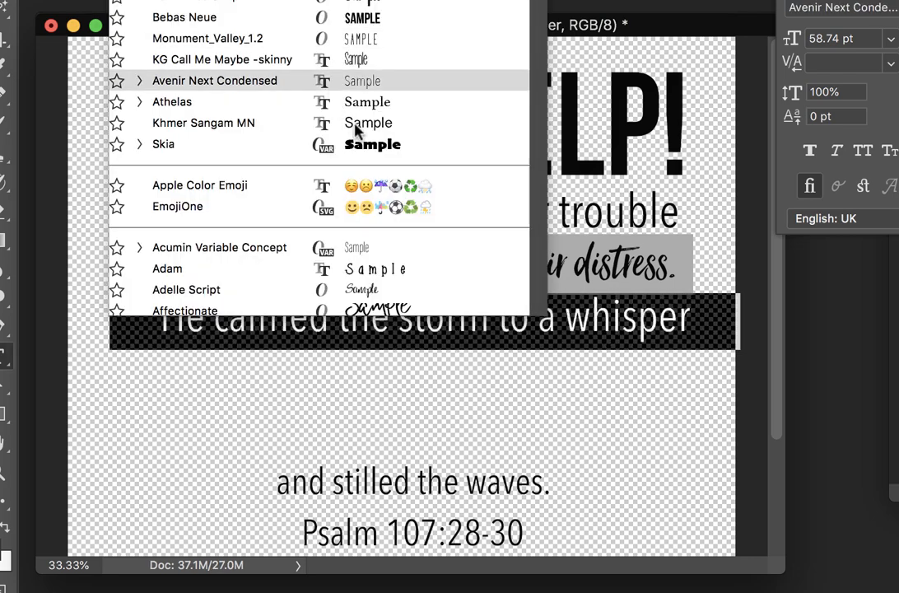
click(369, 147)
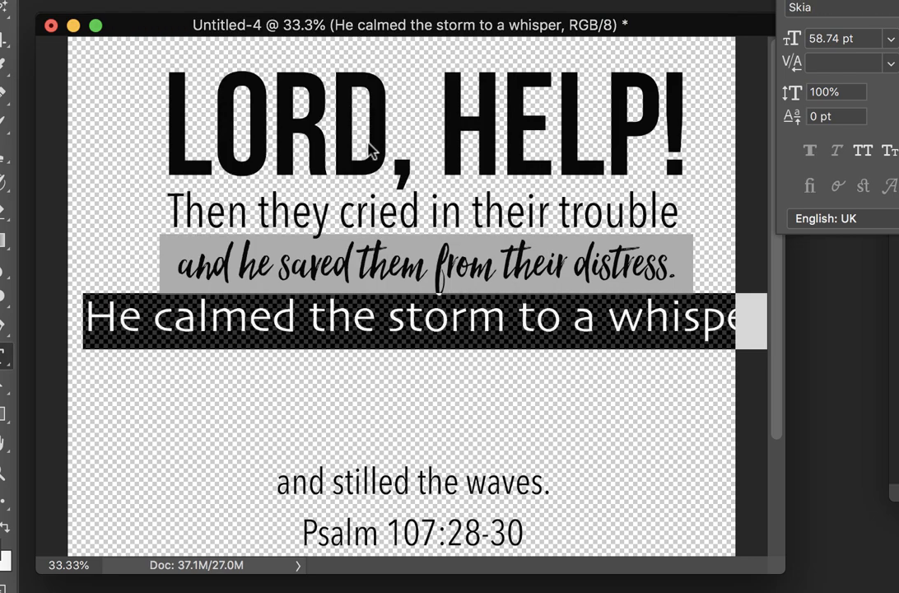
Step: Set the font of the selected "He calmed the storm to a whisper" line to Bebas Neue
click(849, 18)
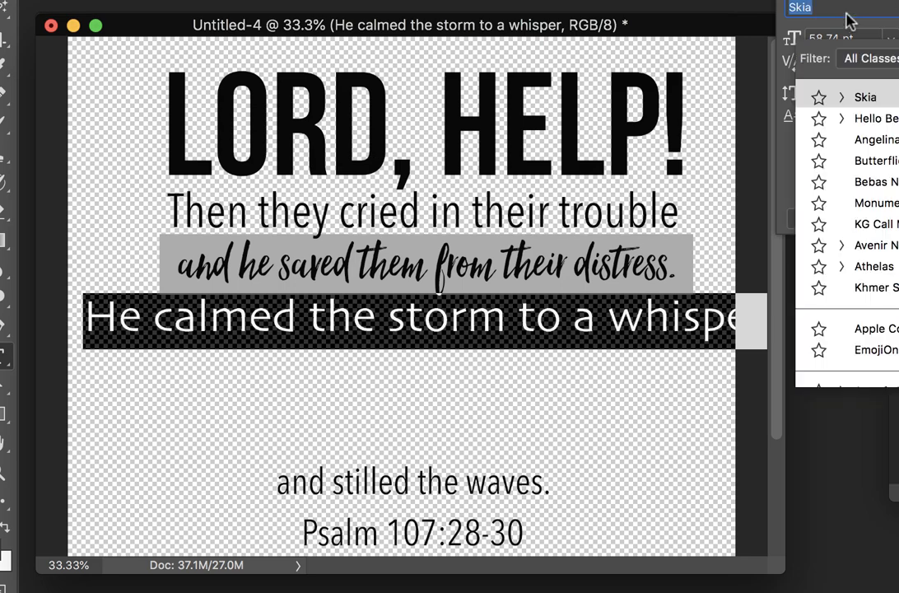
key(Down)
key(Down)
key(Down)
key(Down)
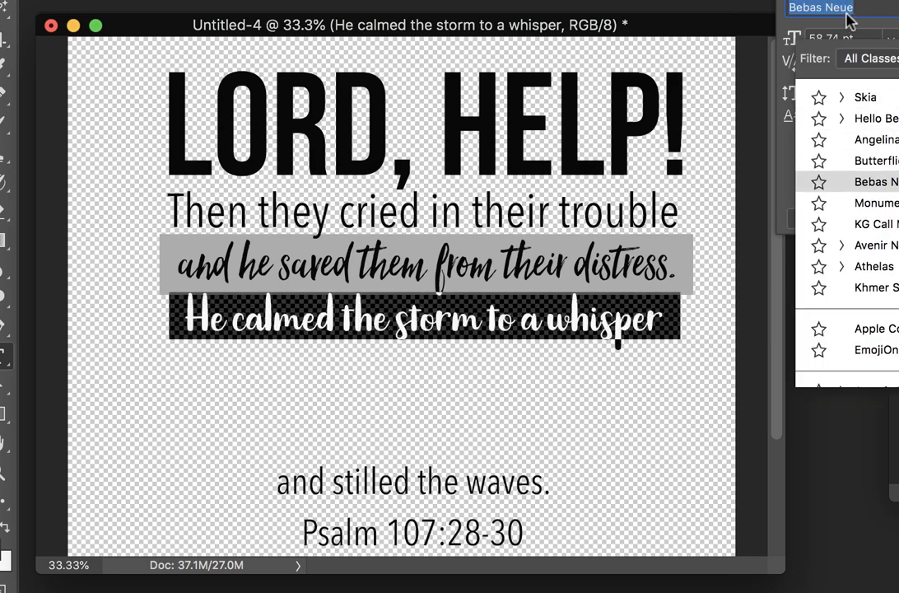
key(Return)
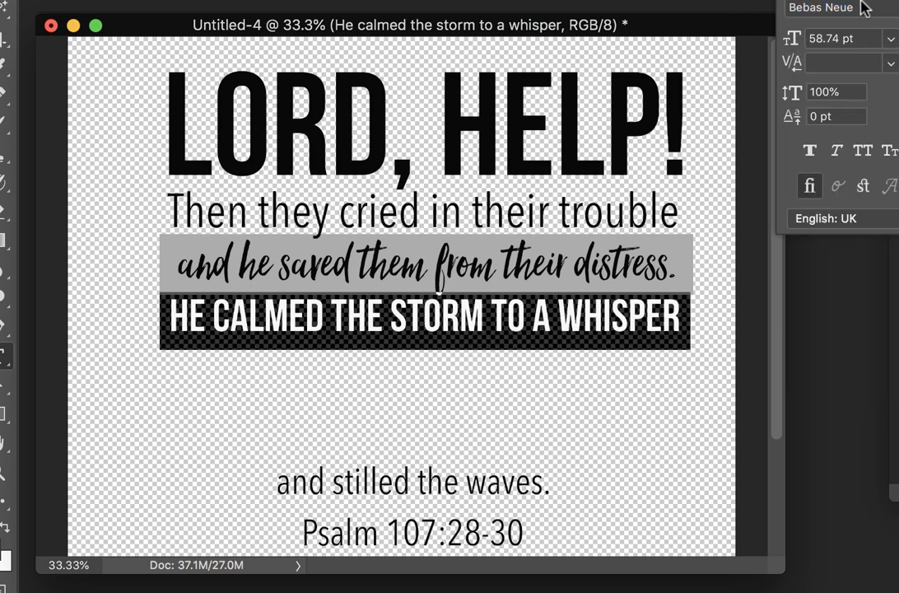
drag(790, 0, 820, 100)
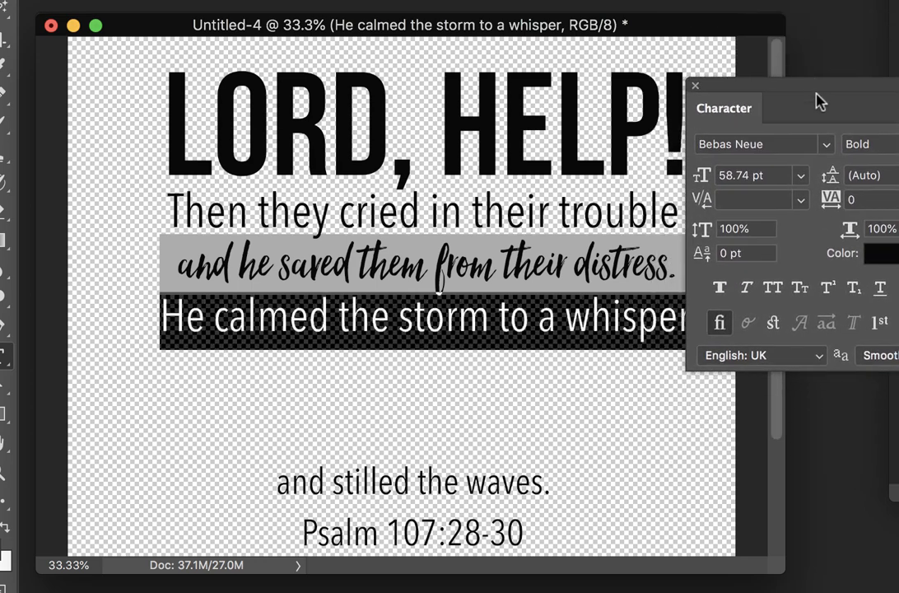
click(772, 144)
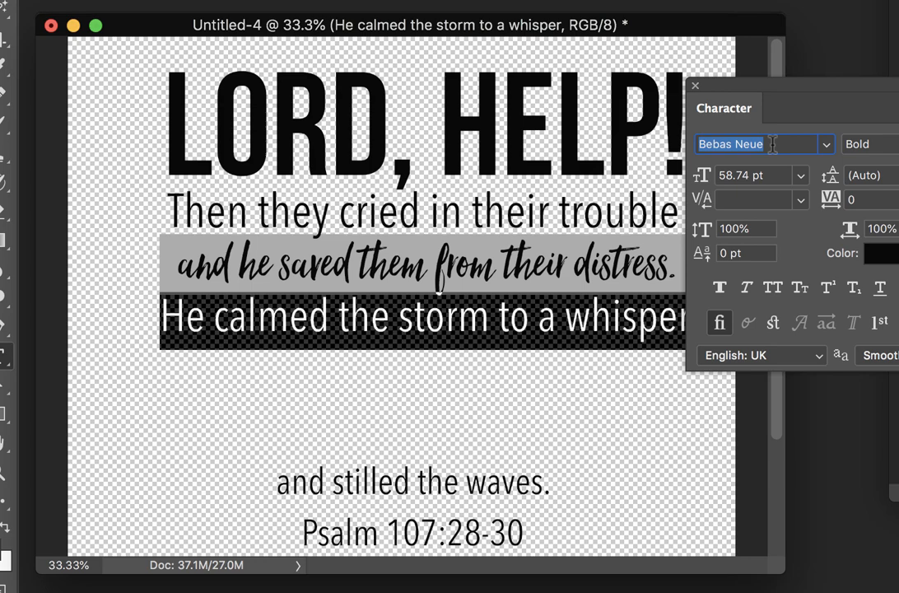
click(826, 146)
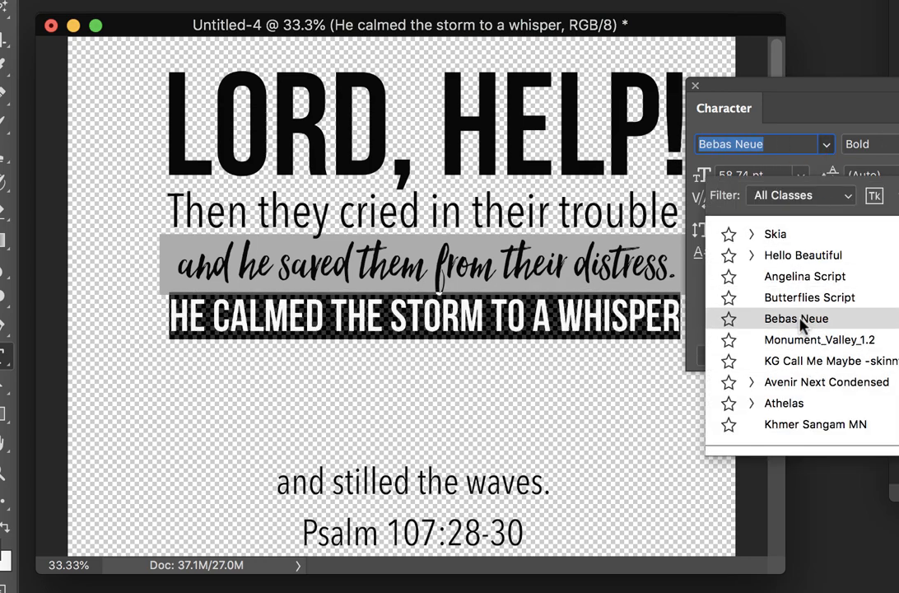
click(799, 322)
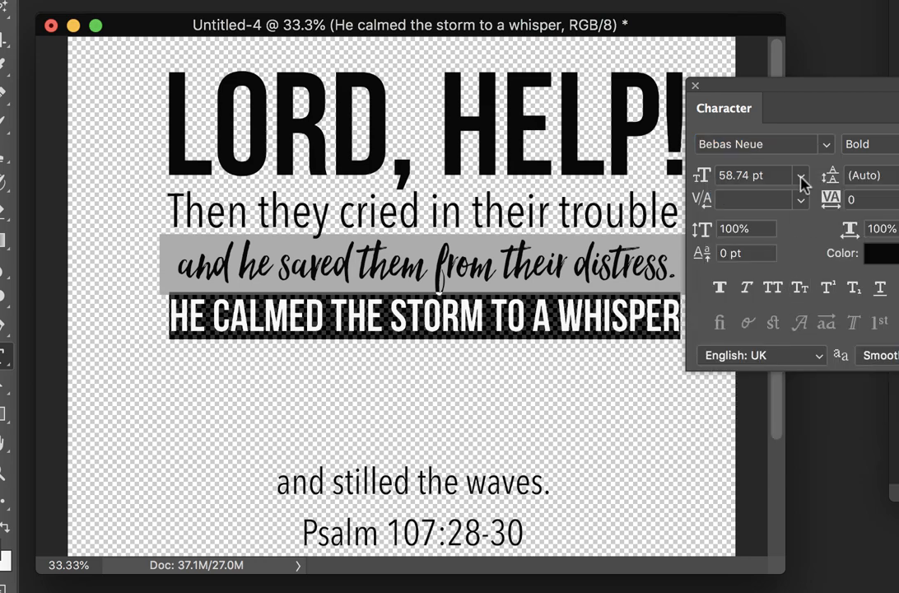
Step: Apply Faux Bold and All Caps to the selected "He calmed the storm to a whisper" line
click(720, 288)
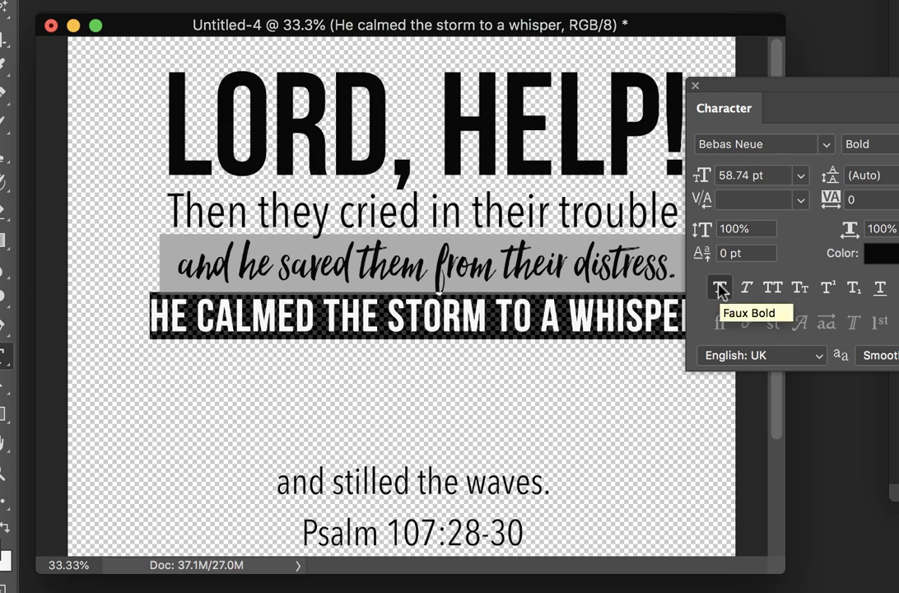
click(720, 288)
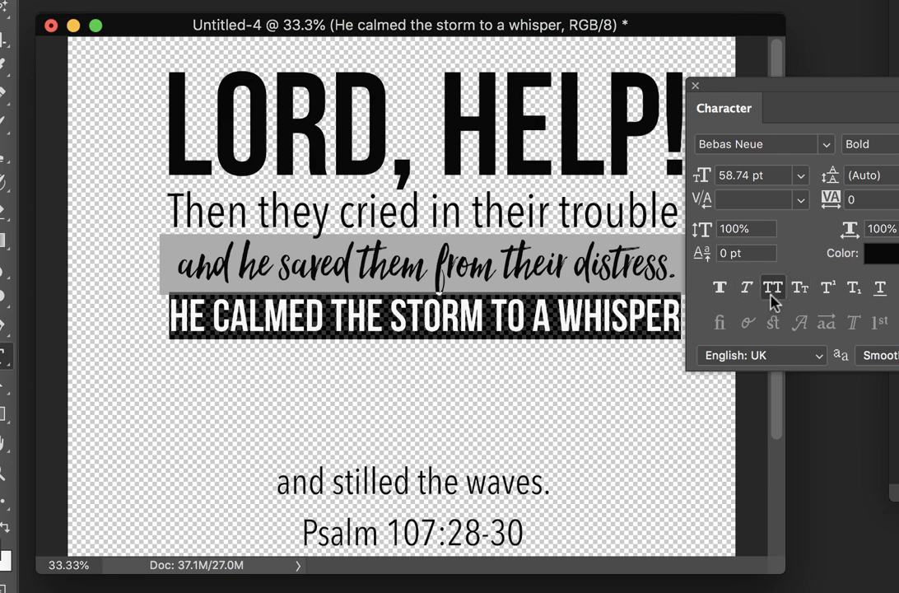
click(722, 293)
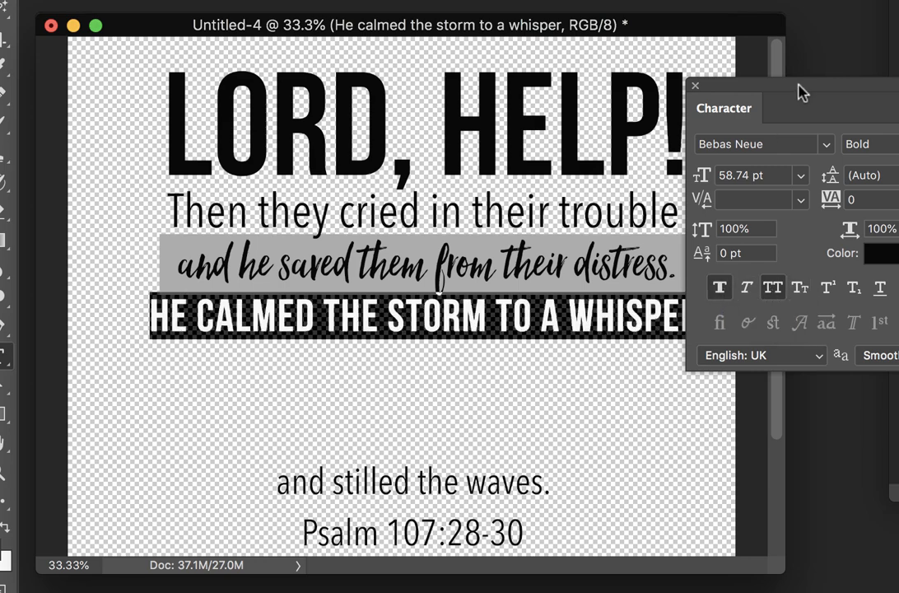
Step: Reduce the "He calmed the storm to a whisper" line to a font size of 56 pt and commit the text edit
drag(802, 91, 817, 49)
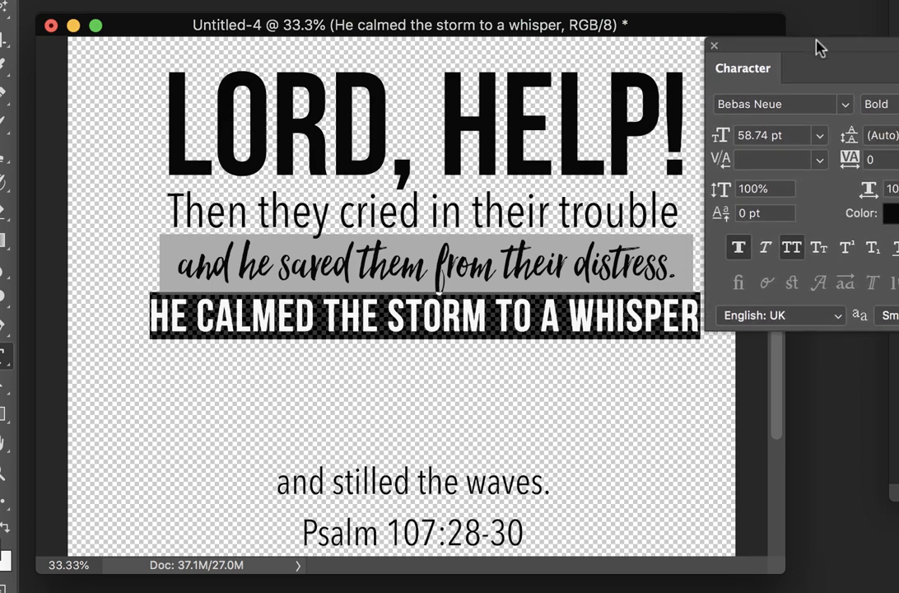
click(794, 136)
key(Down)
key(Down)
key(Down)
key(Down)
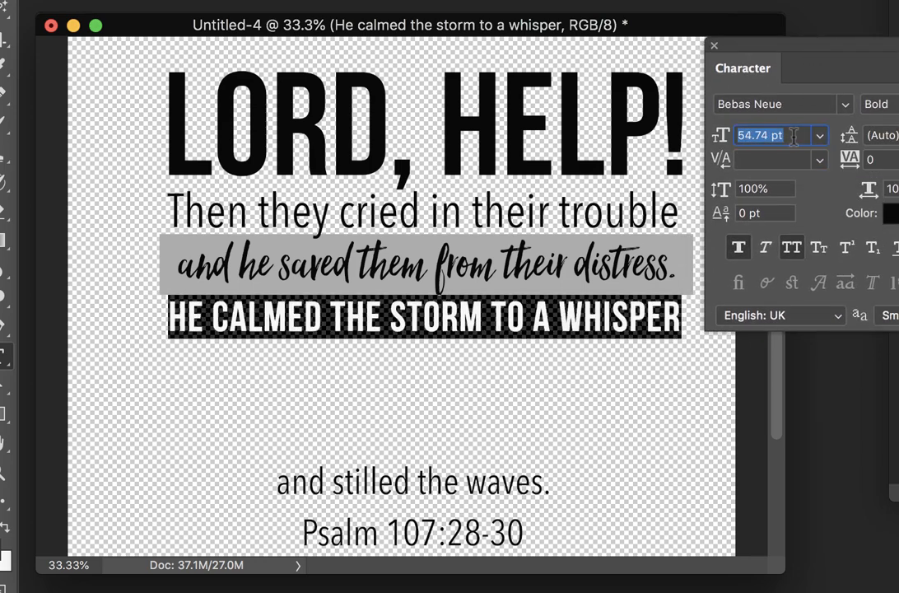
key(Up)
key(Up)
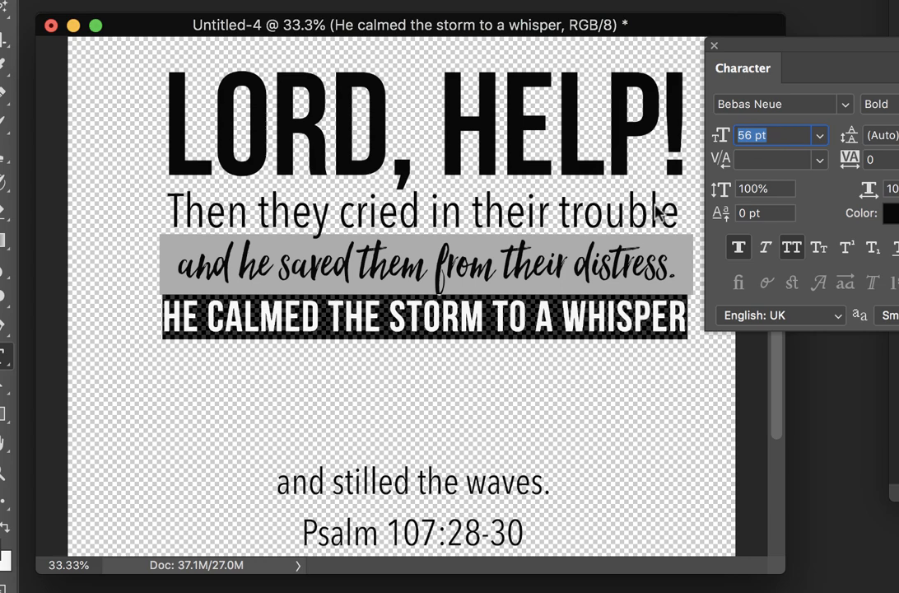
key(super+Return)
Step: Move "and stilled the waves." directly under the Bebas Neue line and "Psalm 107:28-30" a little below it
drag(534, 484, 540, 356)
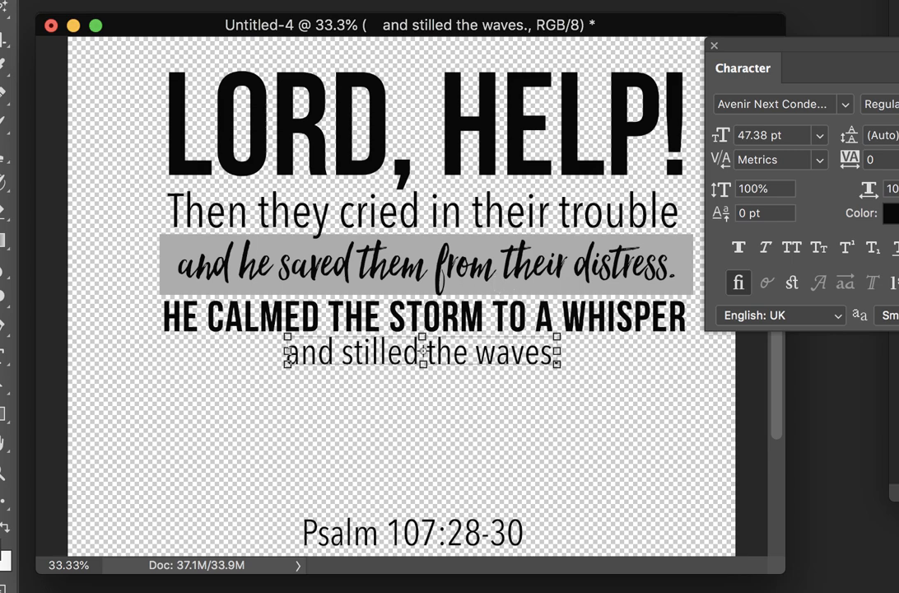
drag(437, 536, 438, 403)
Step: Copy the "Psalm 107:28-30" reference text, switch to the web browser and search Google for it
click(5, 354)
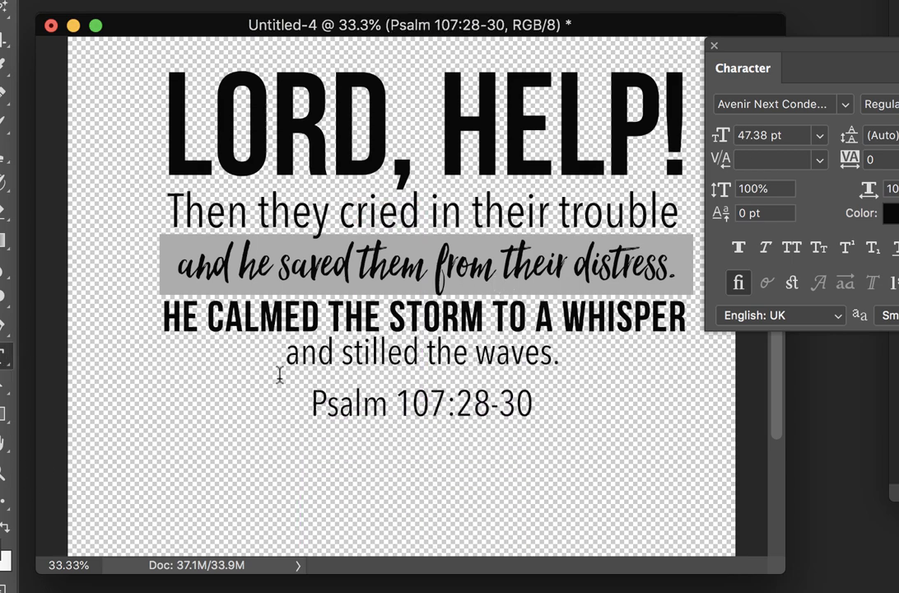
drag(318, 401, 623, 387)
key(super+c)
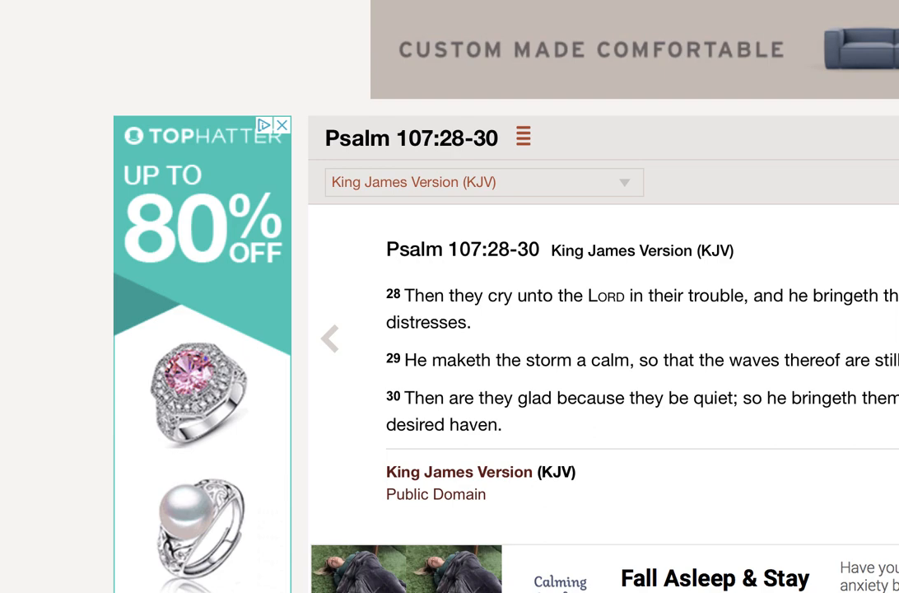
scroll(494, 329, down, 1)
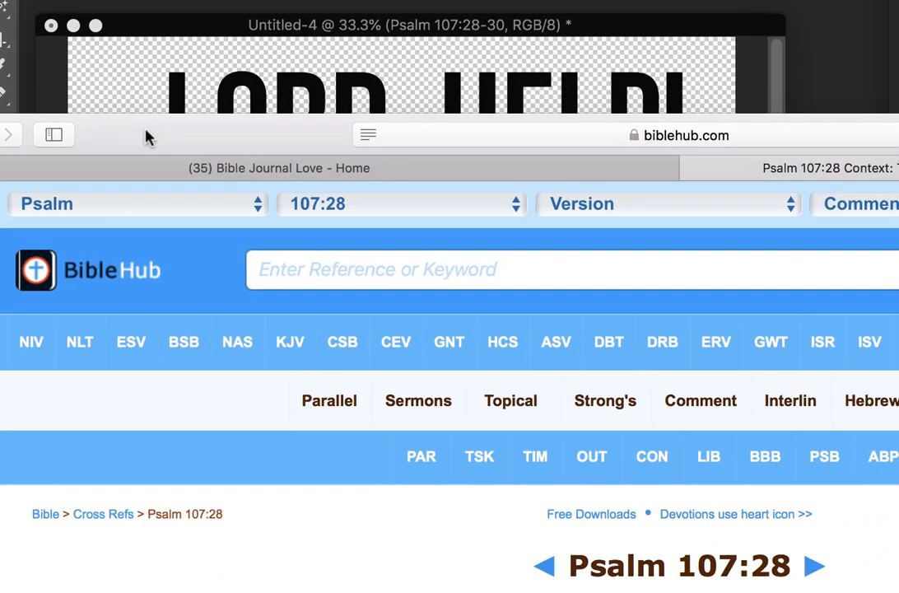
drag(146, 132, 97, 145)
click(498, 151)
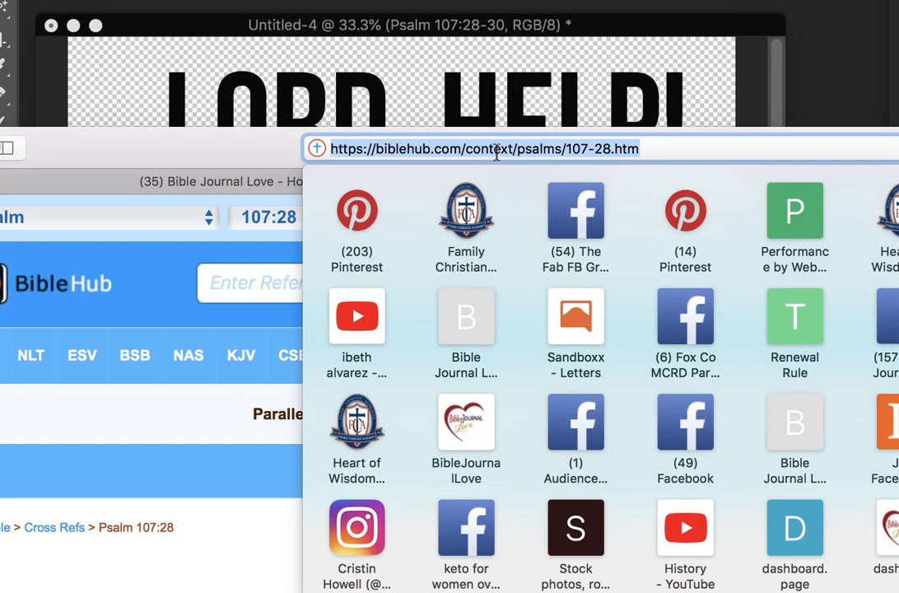
key(super+v)
key(Return)
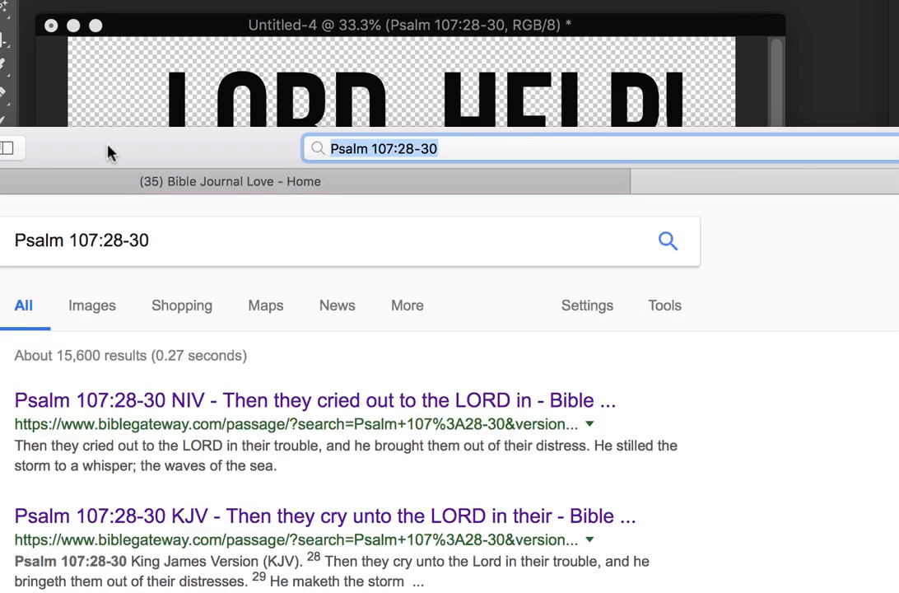
drag(109, 148, 274, 33)
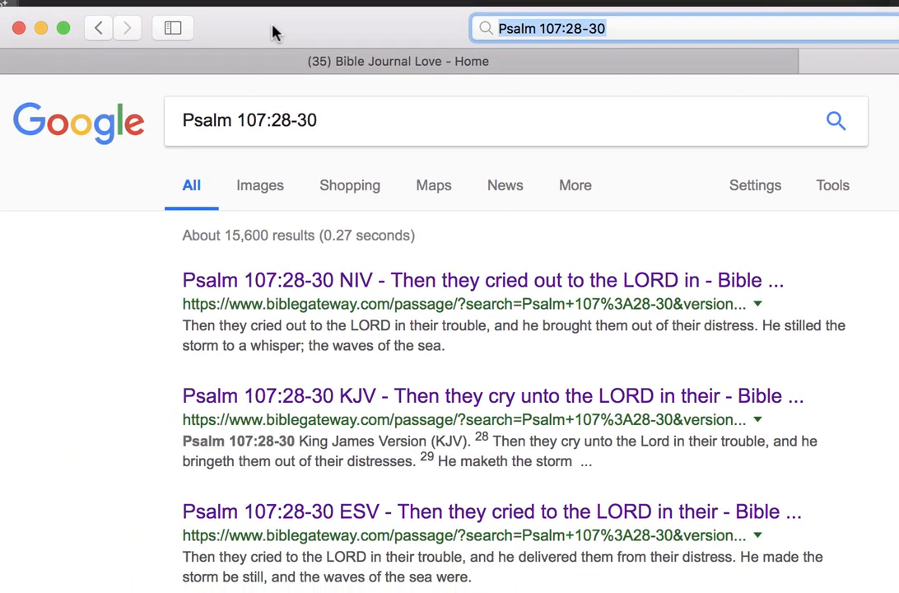
Step: Show the image results for Psalm 107:28-30 and browse the verse designs for layout ideas
click(265, 193)
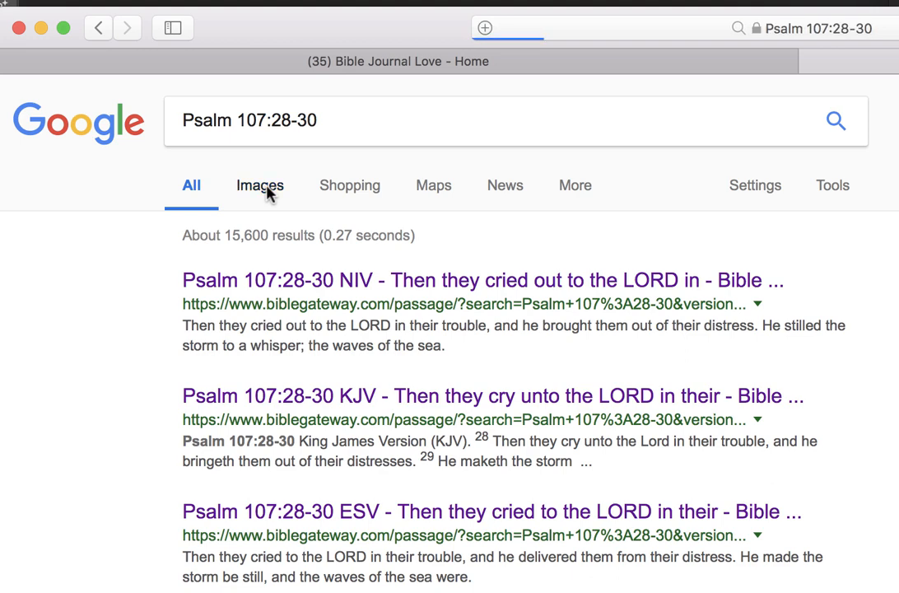
scroll(267, 195, down, 5)
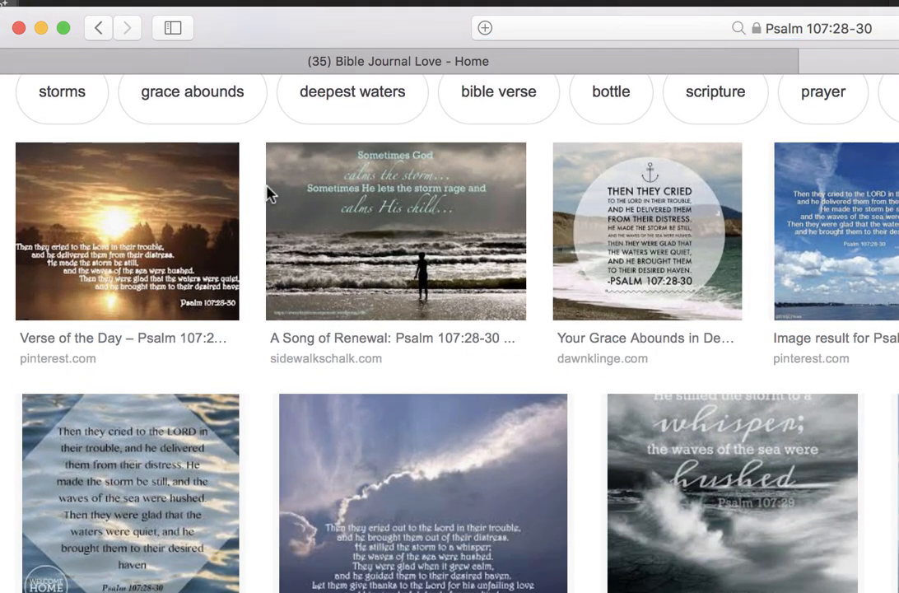
scroll(370, 346, down, 3)
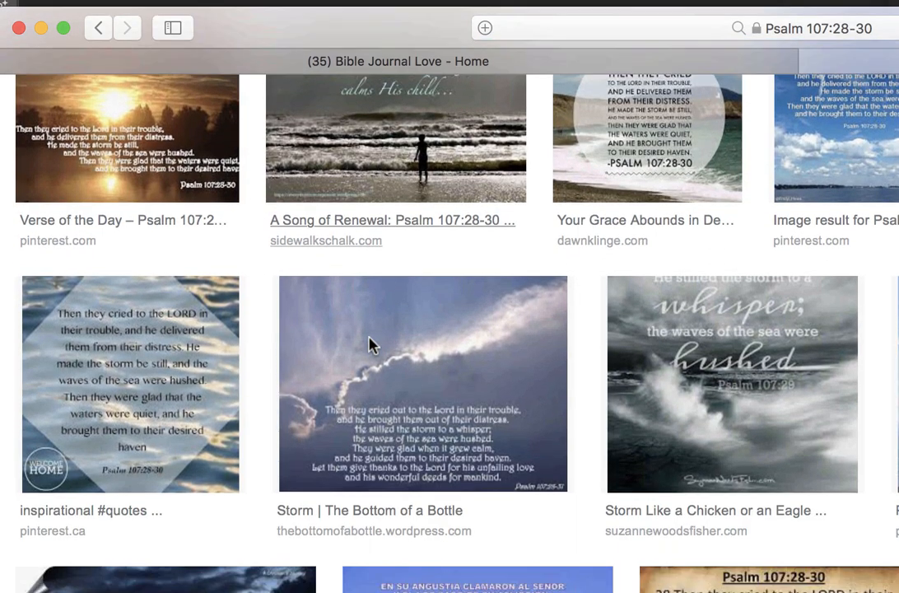
Step: Look through the remaining Psalm 107:28-30 image results for verse layouts and typography ideas
scroll(368, 346, down, 8)
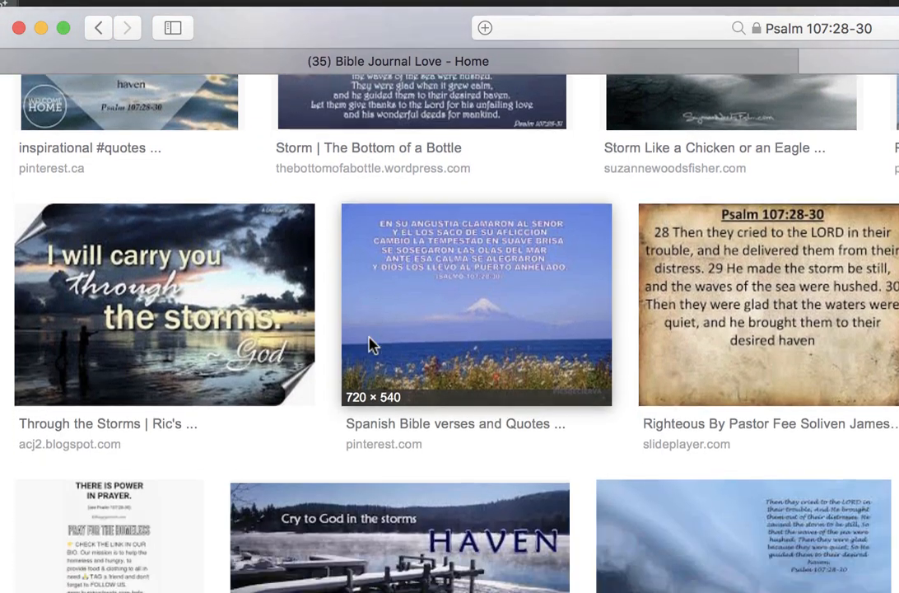
scroll(371, 345, down, 3)
scroll(371, 345, down, 5)
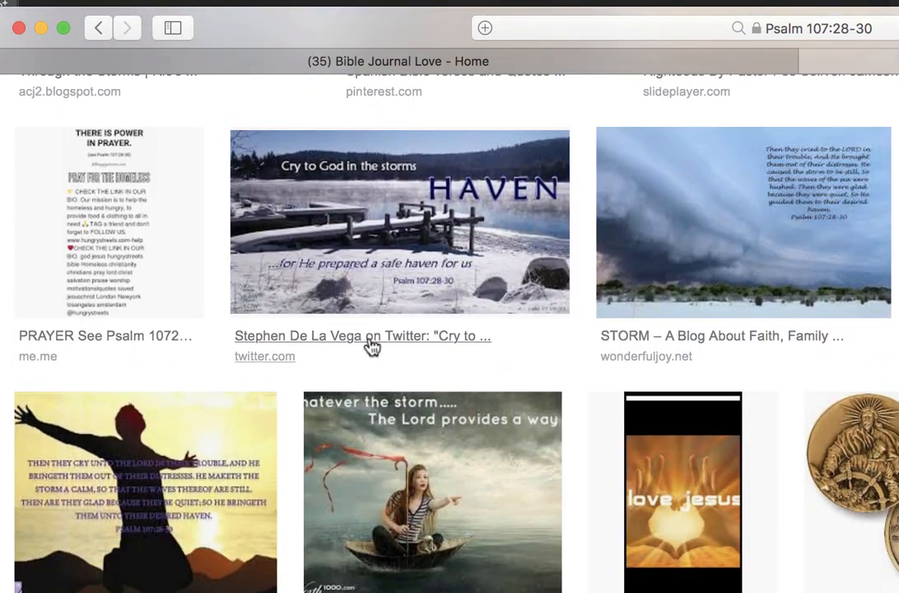
scroll(372, 346, down, 5)
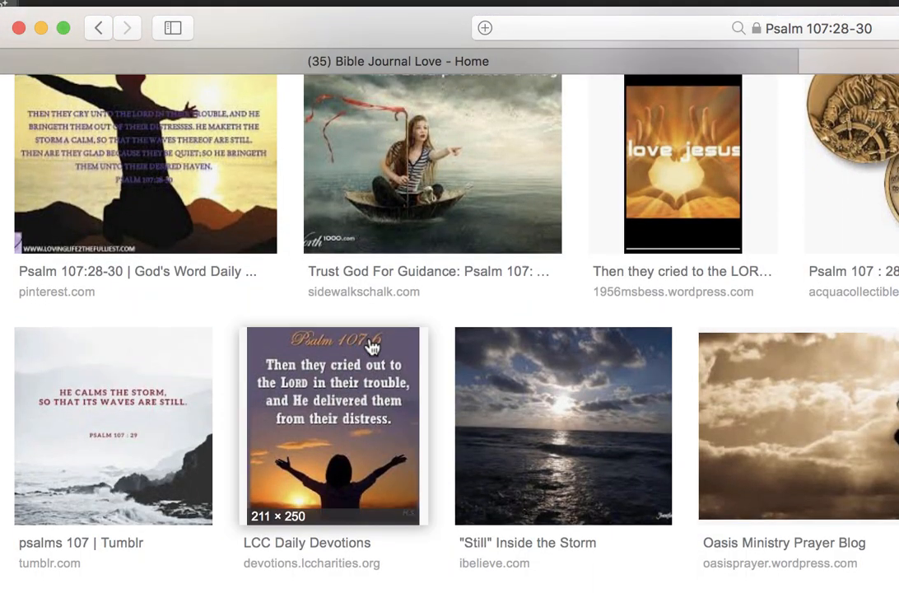
scroll(372, 346, down, 4)
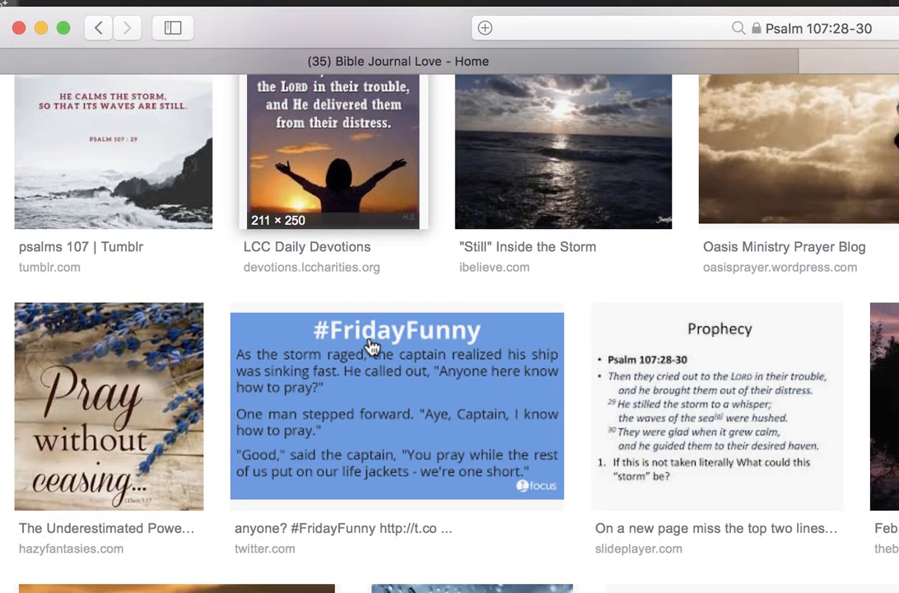
scroll(372, 346, down, 2)
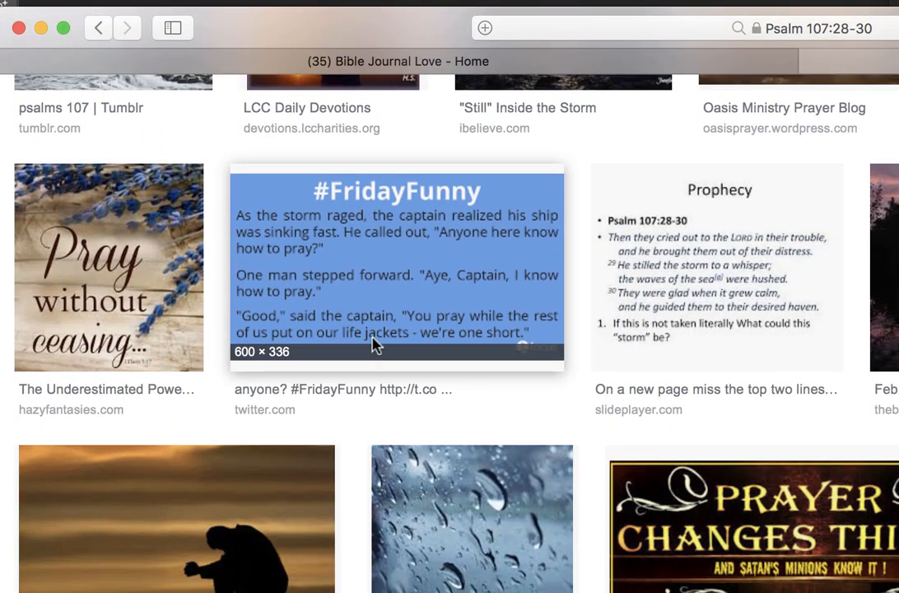
scroll(372, 346, down, 5)
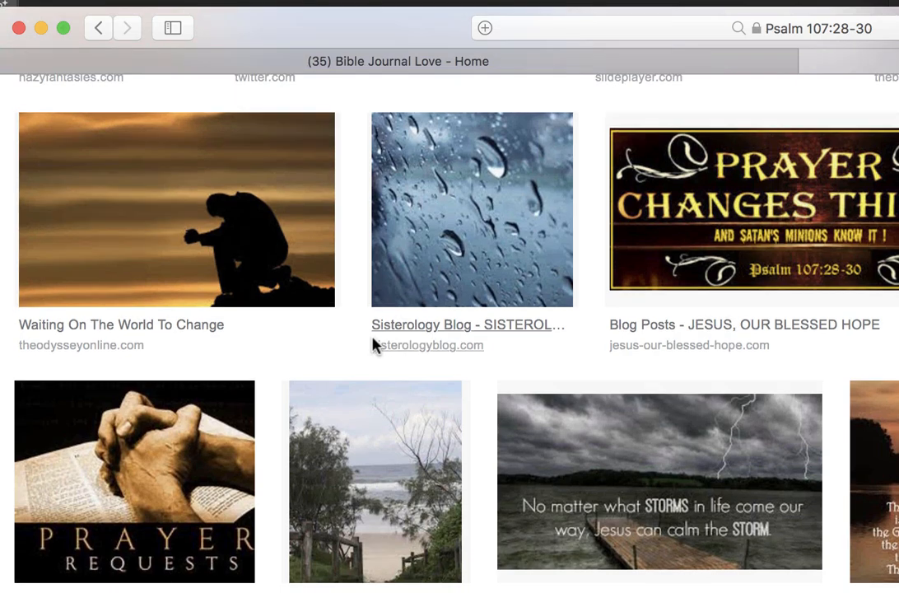
scroll(372, 346, down, 6)
scroll(372, 346, down, 4)
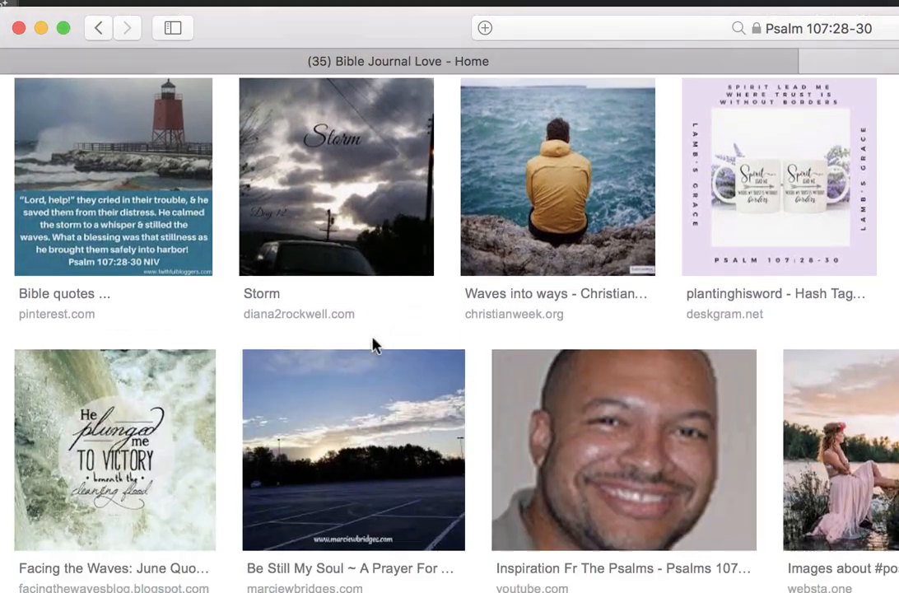
scroll(372, 346, down, 1)
scroll(372, 346, down, 5)
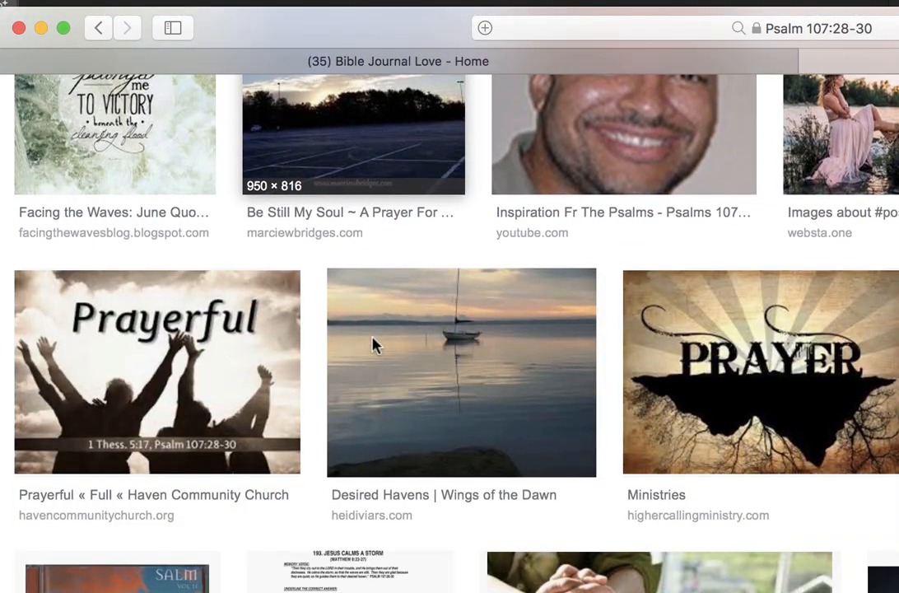
scroll(372, 346, up, 20)
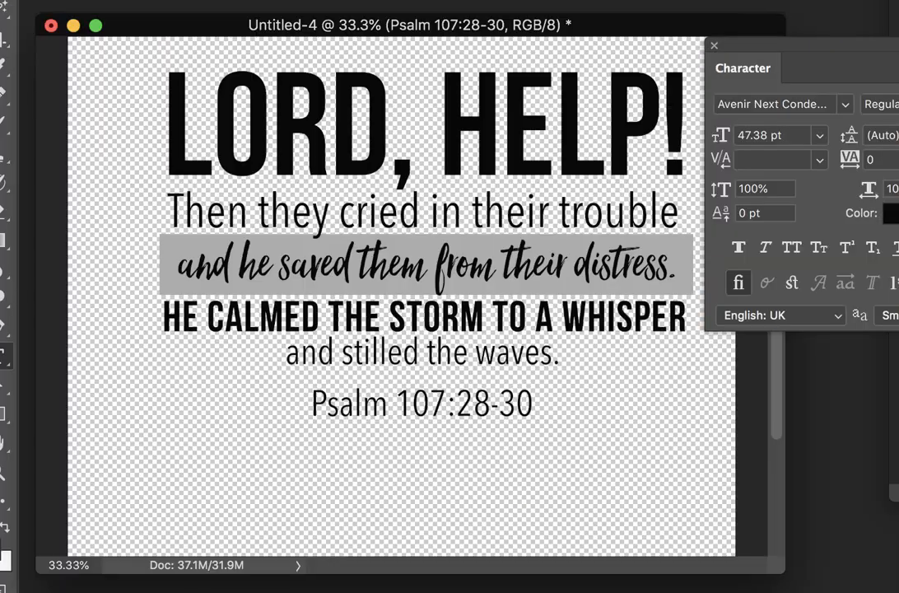
Step: Break the "He calmed the storm to a whisper" text after "storm" so that "to a whisper" sits on a second line
click(494, 308)
key(Return)
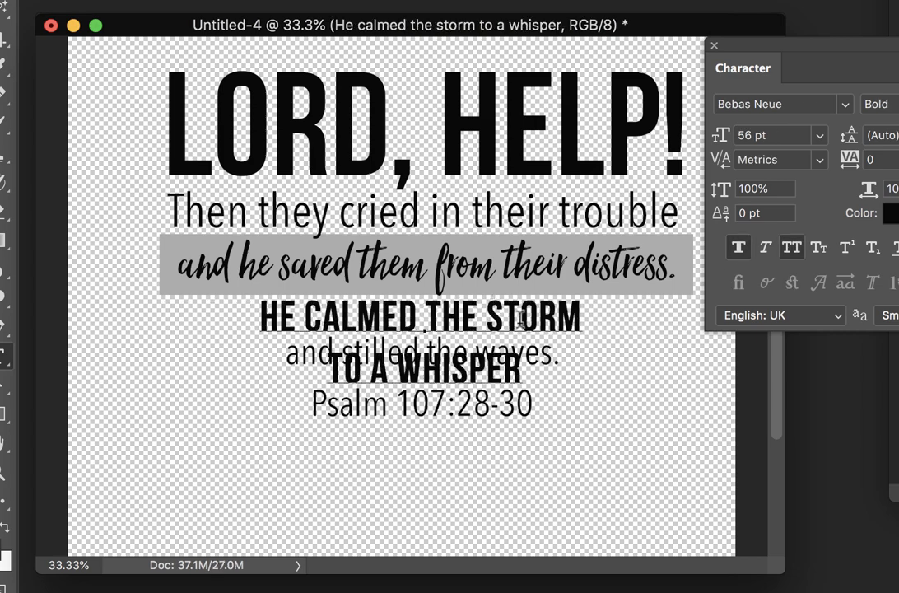
key(super+Return)
key(v)
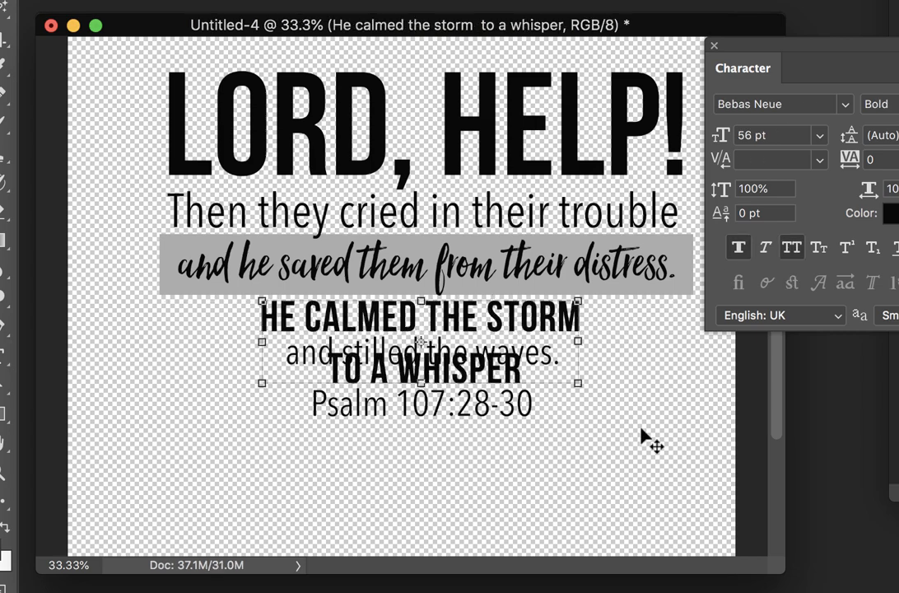
click(643, 429)
Step: Move "Psalm 107:28-30" near the canvas's lower edge, with "and stilled the waves." above it and the two Bebas Neue lines above that
drag(514, 408, 515, 529)
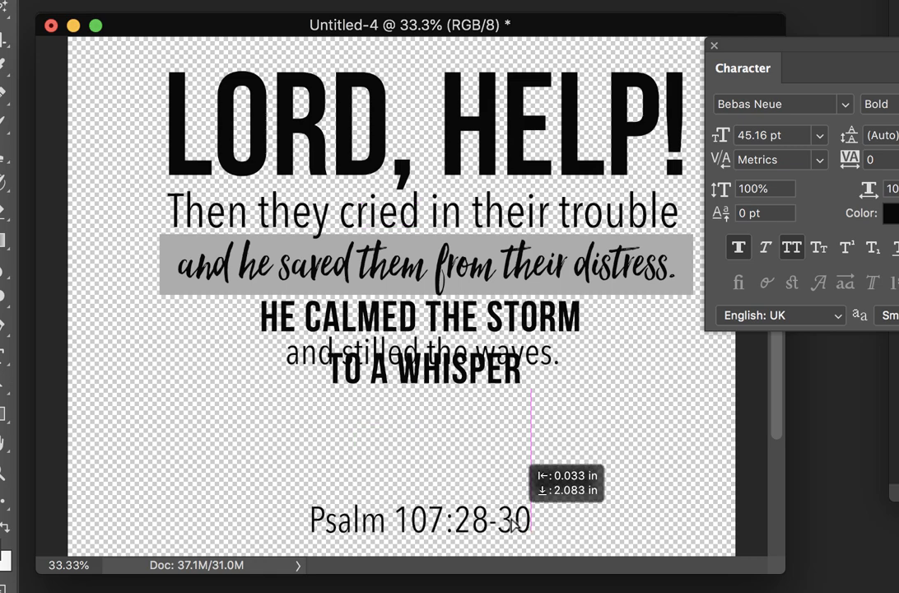
drag(544, 364, 545, 321)
click(568, 381)
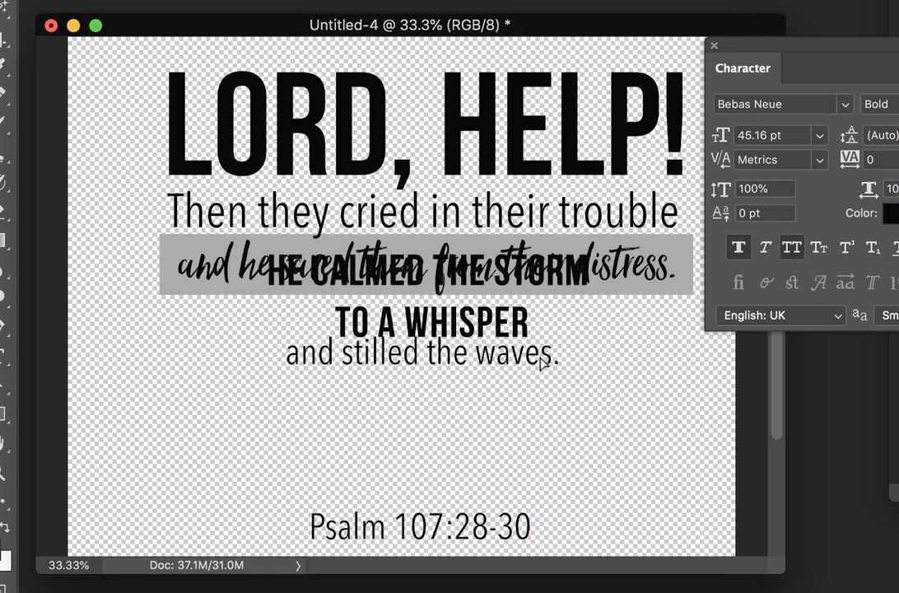
drag(550, 359, 544, 497)
drag(518, 334, 518, 438)
Step: Cut "to a whisper" out of the Bebas Neue text and paste it as a separate text layer below
click(7, 354)
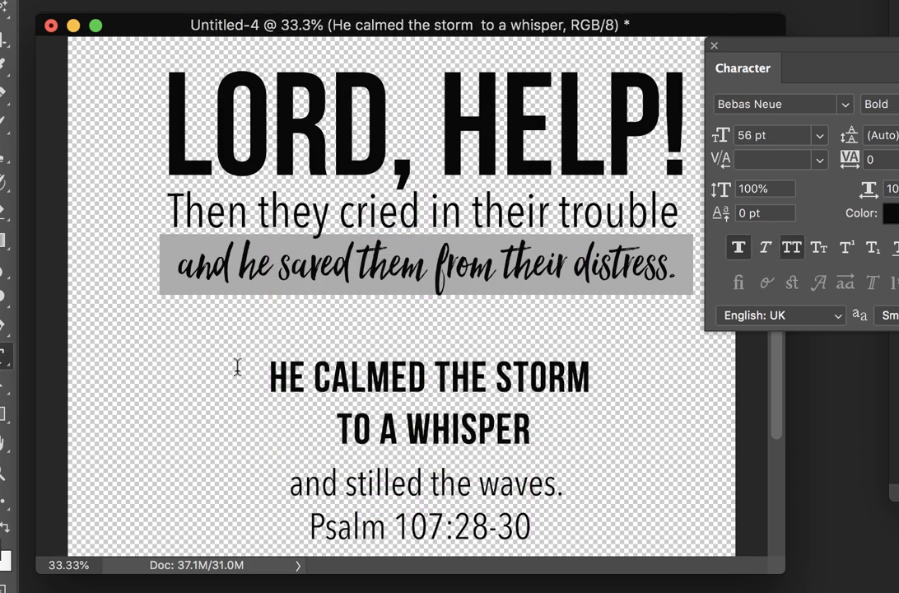
click(320, 412)
drag(320, 411, 644, 418)
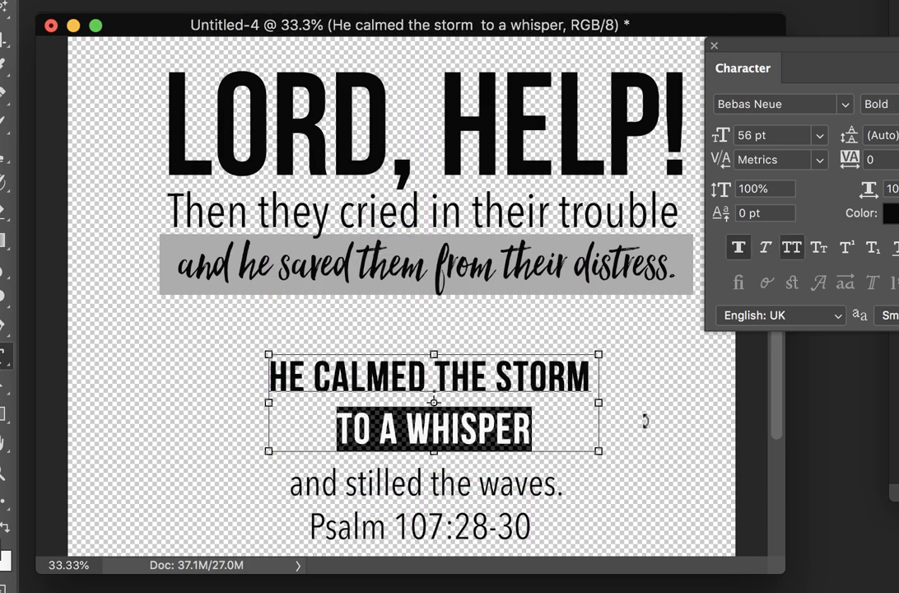
key(super+x)
key(super+Return)
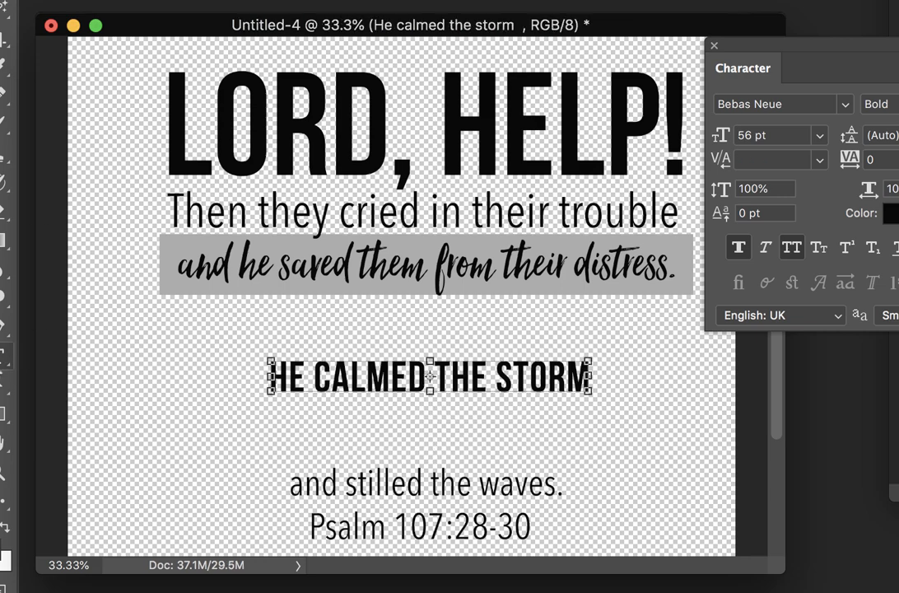
click(205, 445)
key(super+v)
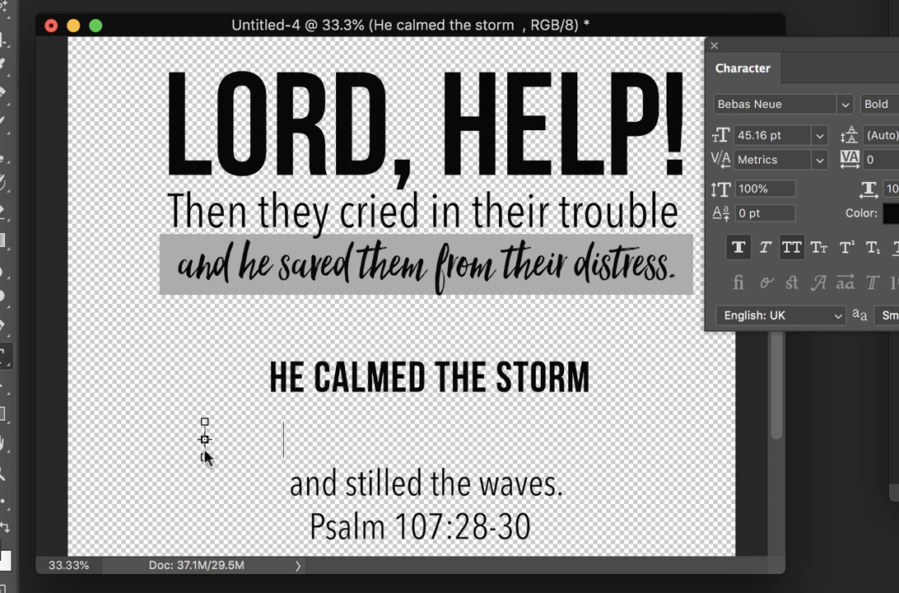
key(super+Return)
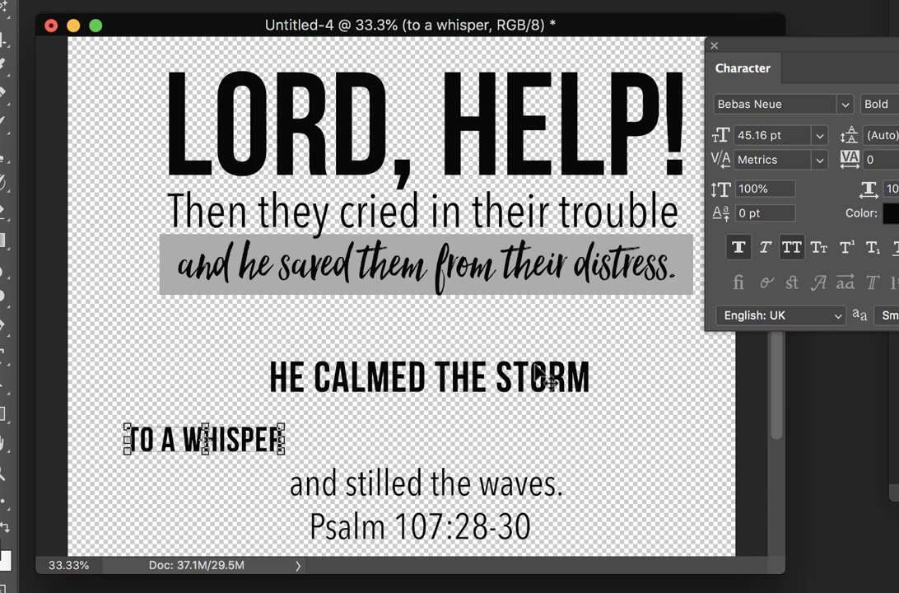
Step: Move "HE CALMED THE STORM" under the gray banner's left end, scale it up to 70.65 pt and apply the transformation
drag(479, 369, 438, 328)
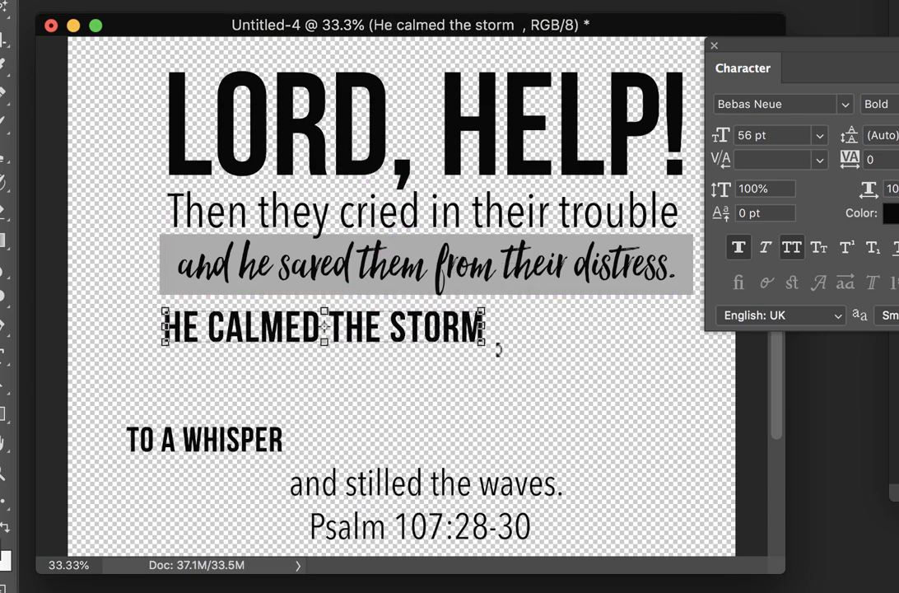
click(484, 348)
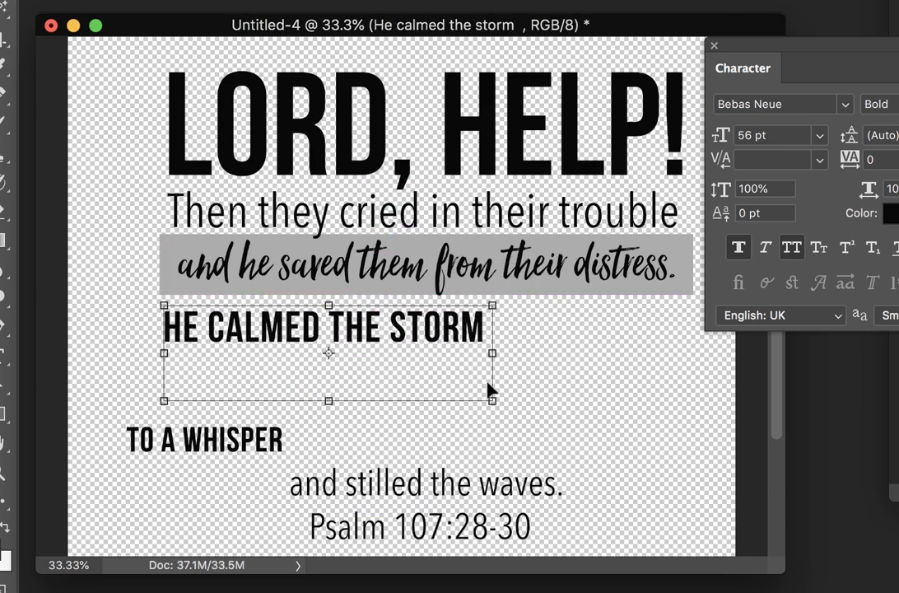
drag(492, 399, 581, 420)
click(6, 355)
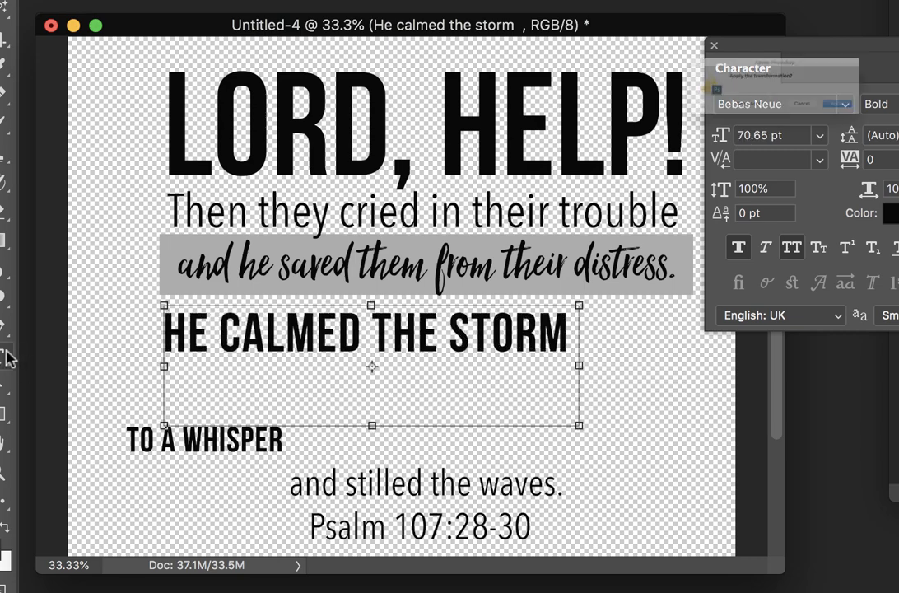
key(Return)
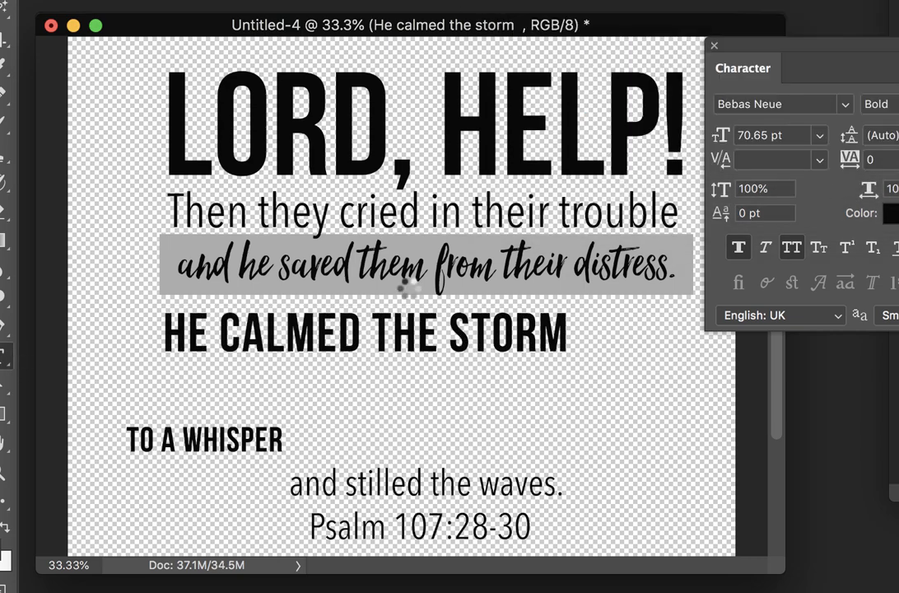
Step: Split "HE CALMED THE STORM" into two lines after "CALMED" and commit the text edit
click(372, 325)
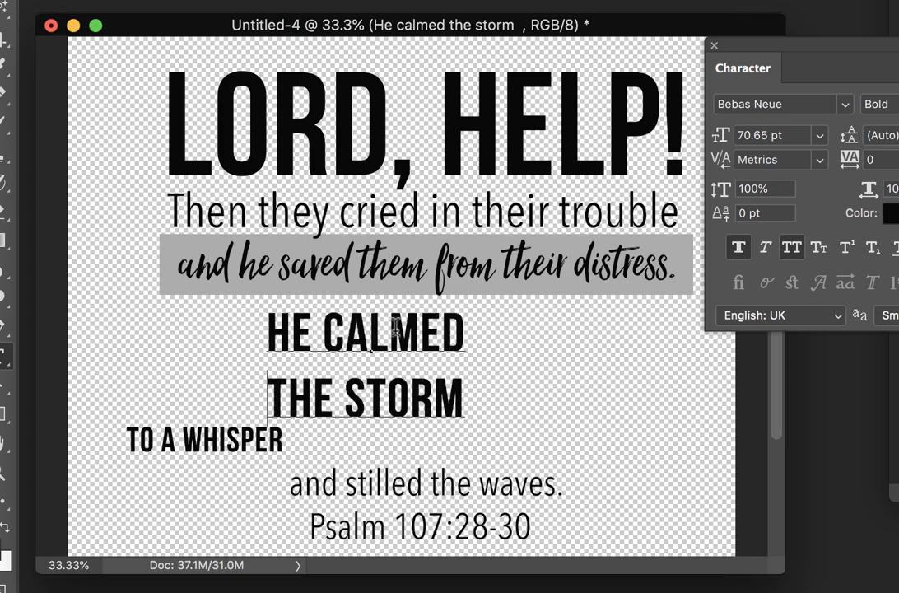
key(super+a)
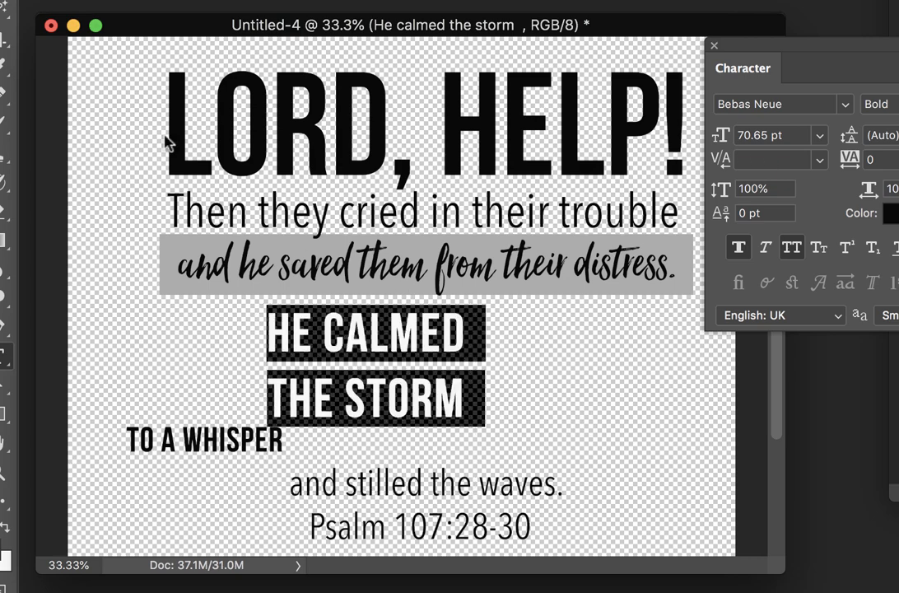
key(super+Return)
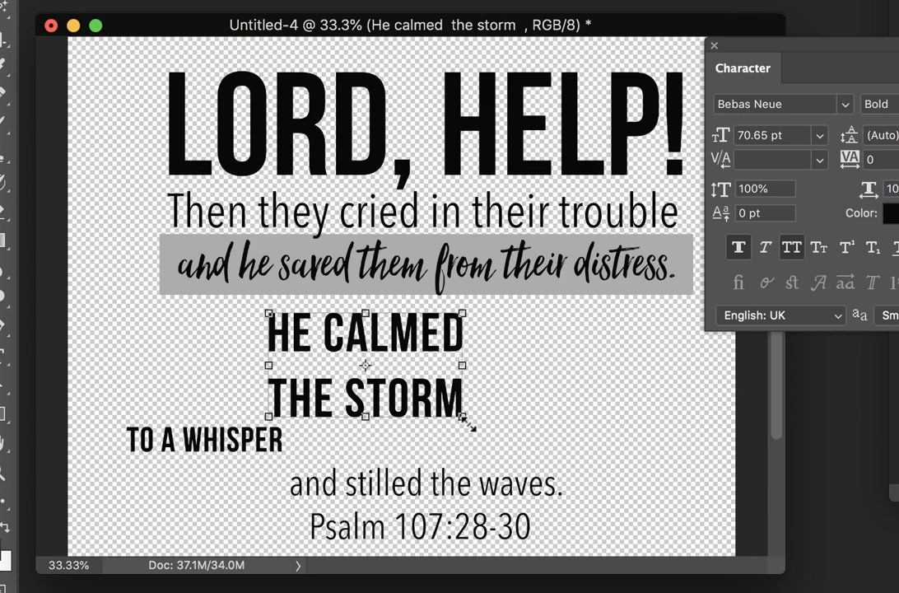
Step: Scale the two-line "HE CALMED THE STORM" text up to 138.14 pt and position it below the gray banner
drag(466, 423, 489, 426)
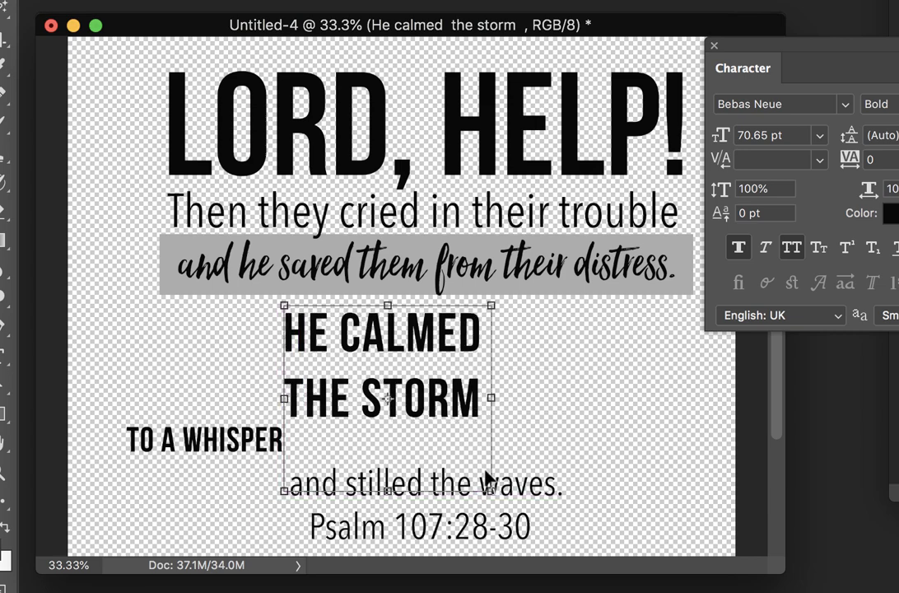
drag(489, 489, 664, 549)
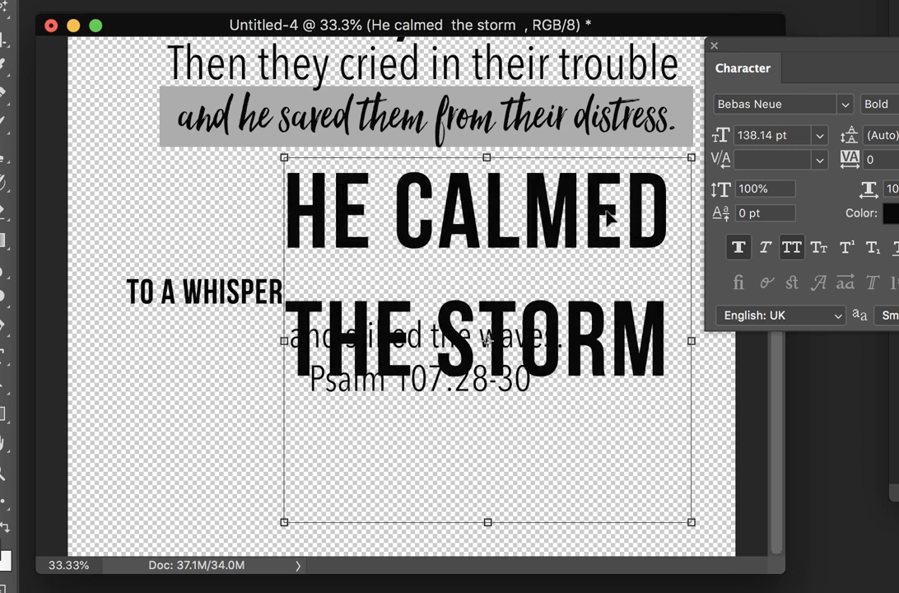
drag(609, 216, 481, 202)
drag(823, 48, 747, 56)
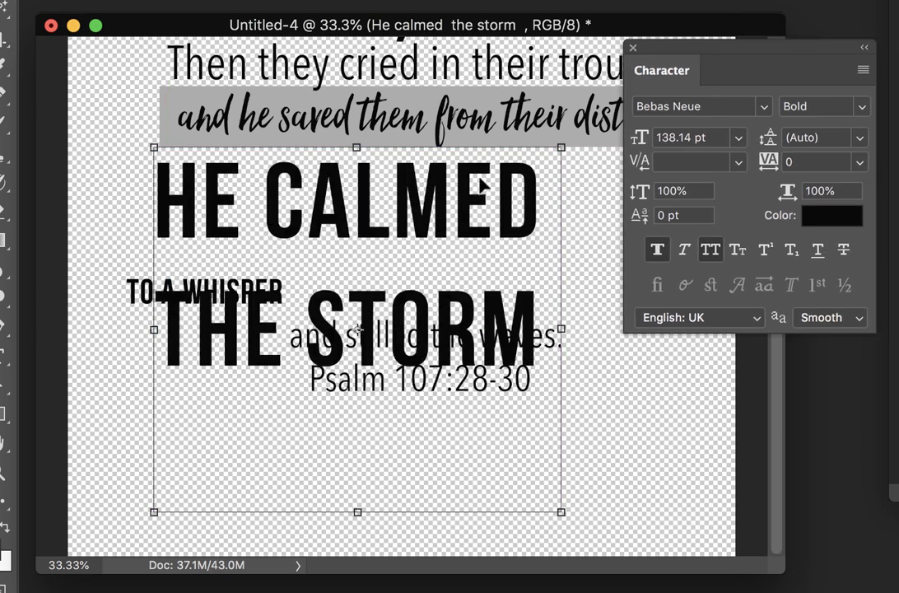
drag(483, 186, 610, 167)
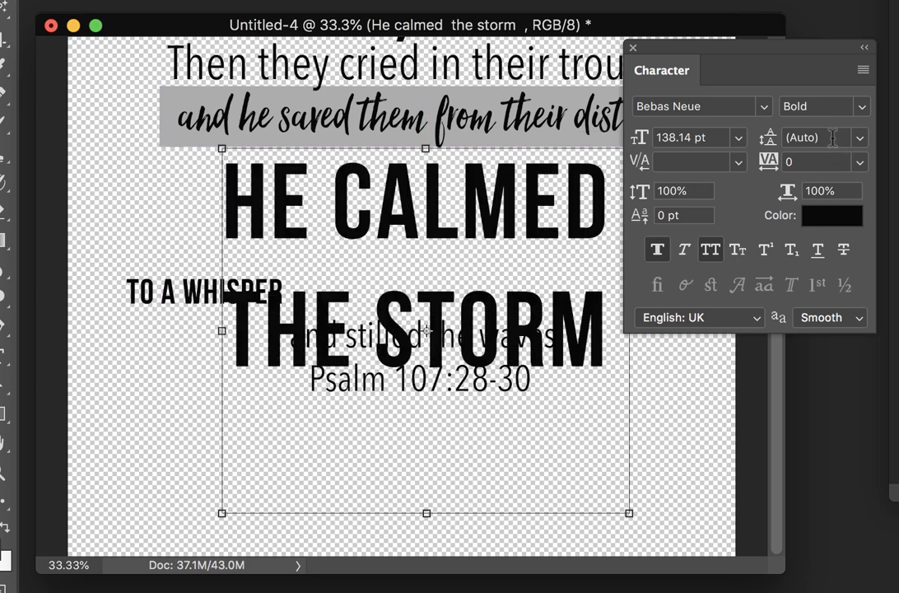
Step: Move "TO A WHISPER", "Psalm 107:28-30" and "and stilled the waves." down the canvas to clear the space around the enlarged text
click(828, 137)
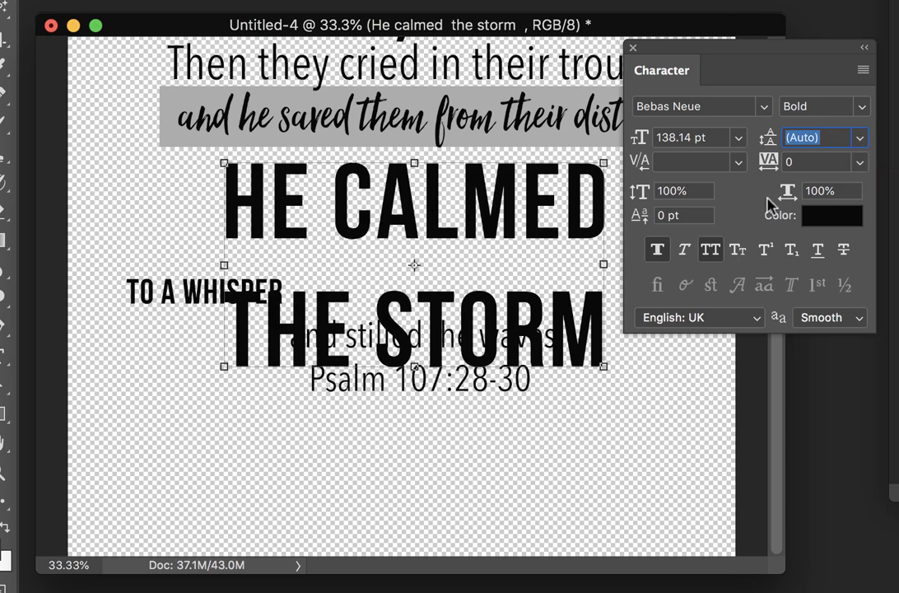
click(698, 405)
click(181, 285)
drag(185, 301, 195, 507)
drag(361, 395, 367, 551)
drag(353, 381, 425, 270)
click(443, 418)
drag(442, 325, 448, 466)
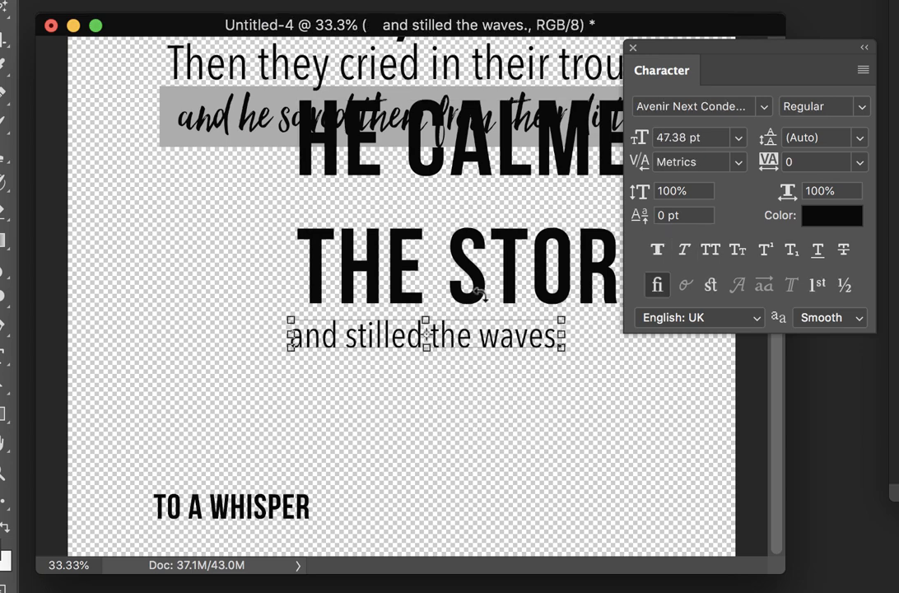
drag(468, 348, 468, 532)
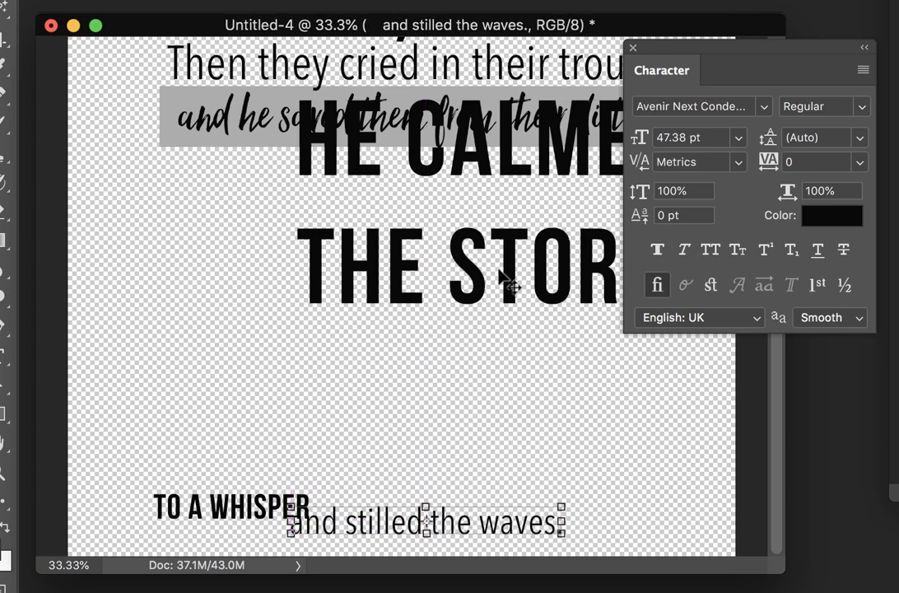
Step: Place "HE CALMED THE STORM" directly under the gray banner's left end and set its leading to 100 pt
drag(515, 280, 374, 277)
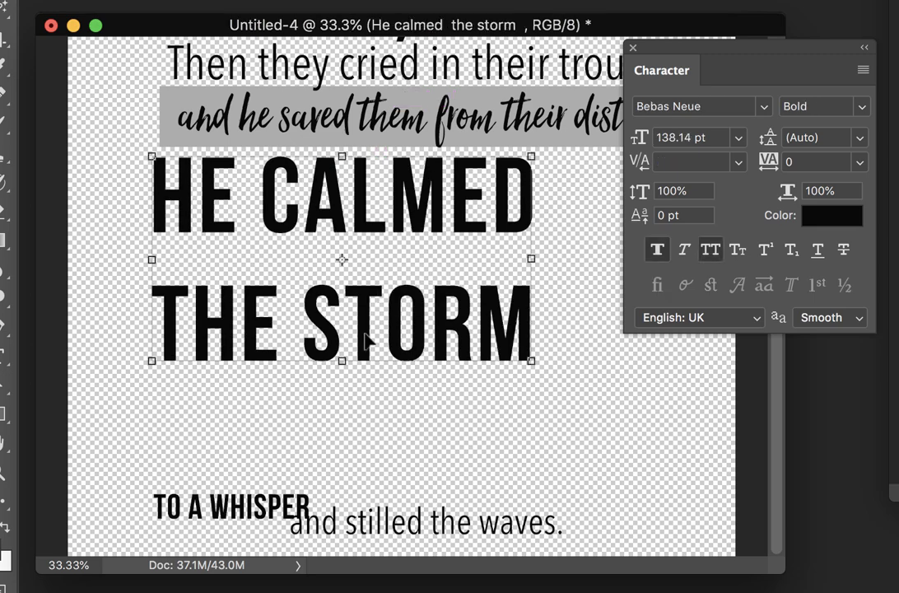
click(837, 138)
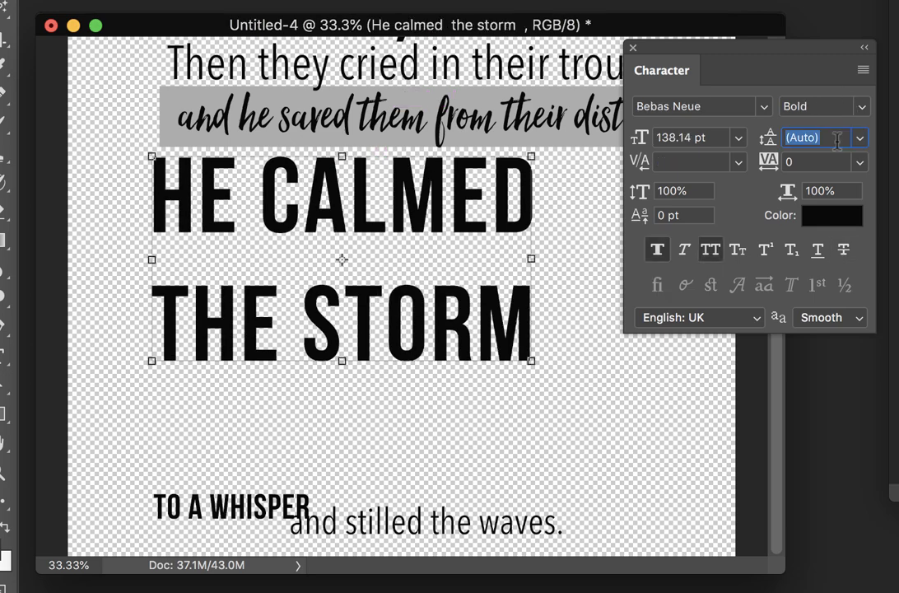
text(100)
key(Return)
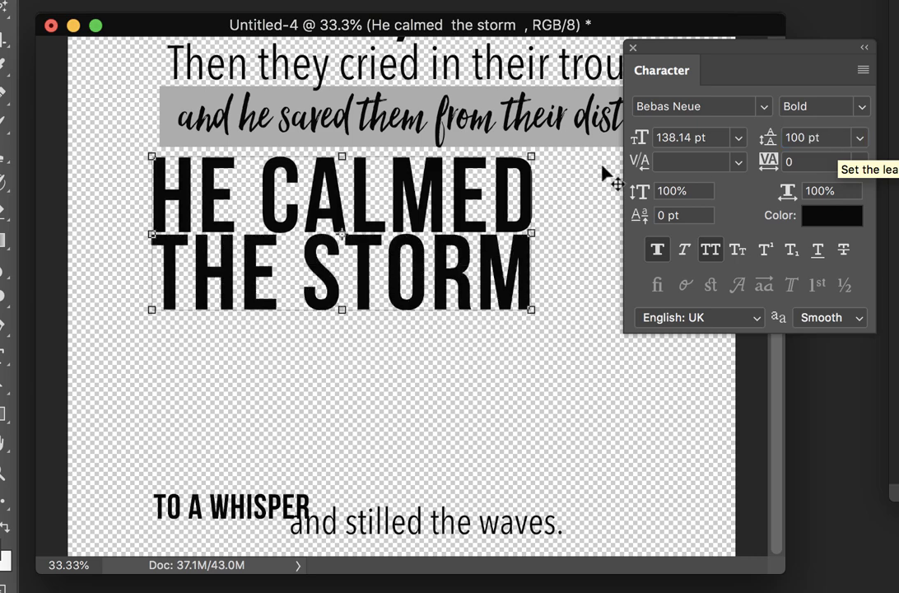
Step: Scale "HE CALMED THE STORM" up to 190.83 pt and align it beneath the gray banner, matching the width of the lines above
drag(759, 54, 827, 43)
click(533, 312)
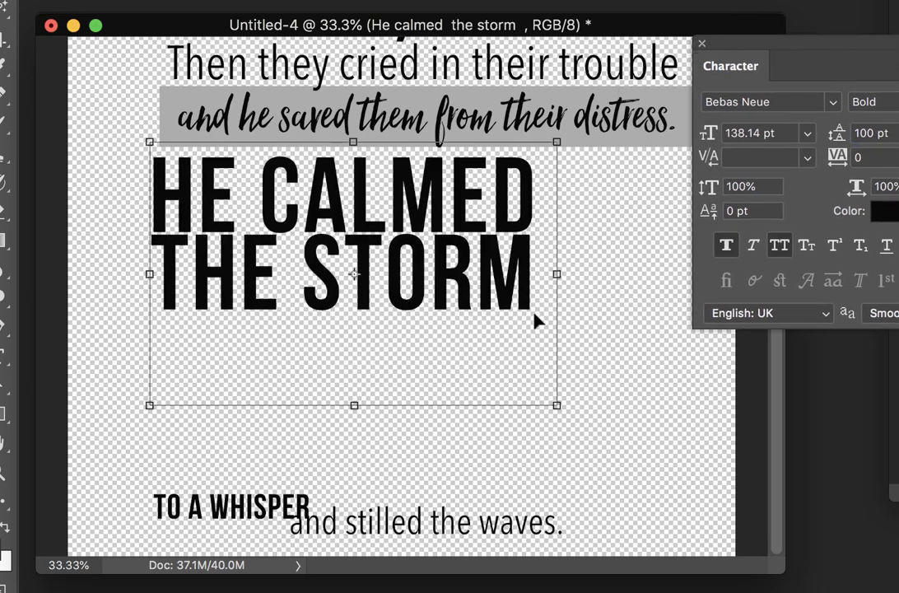
drag(557, 405, 711, 505)
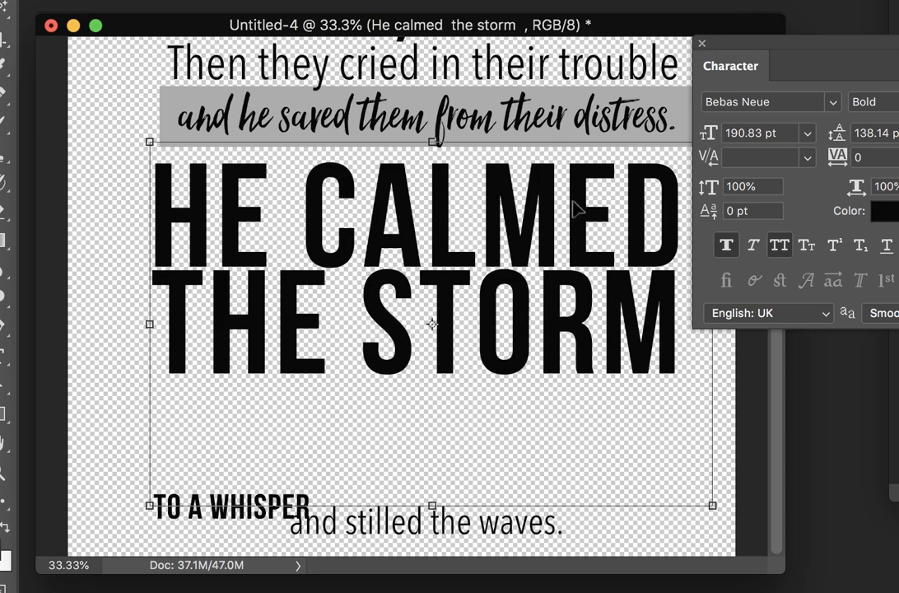
drag(583, 204, 581, 201)
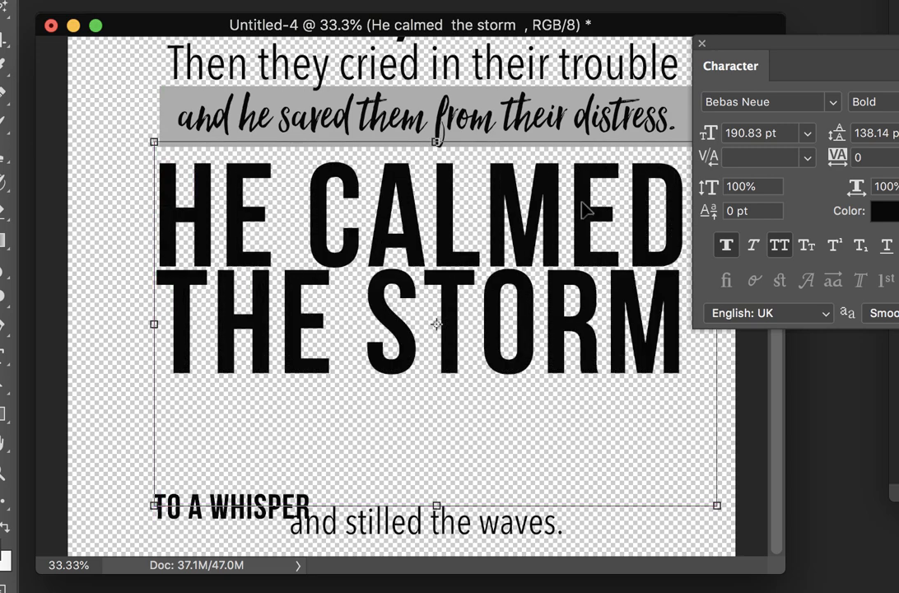
key(super+minus)
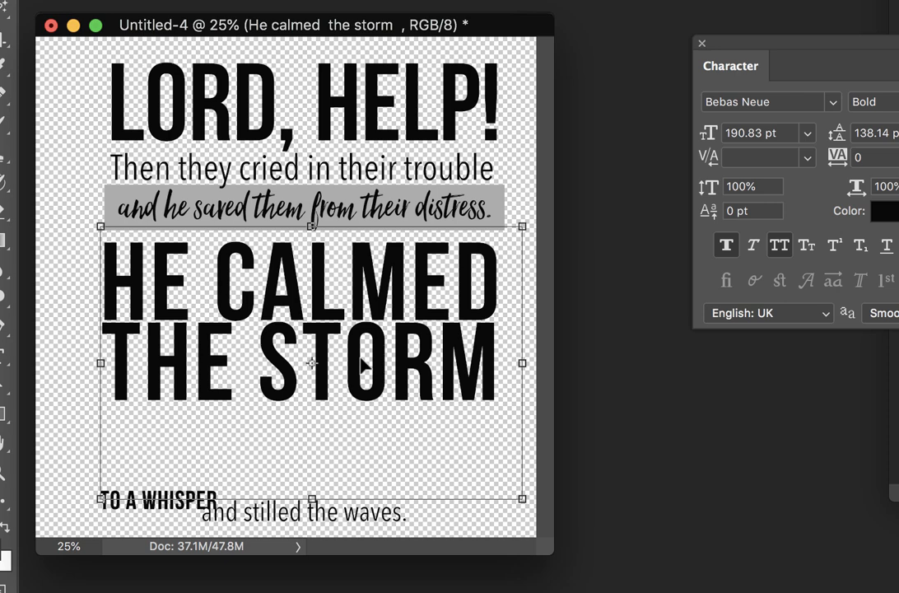
key(Return)
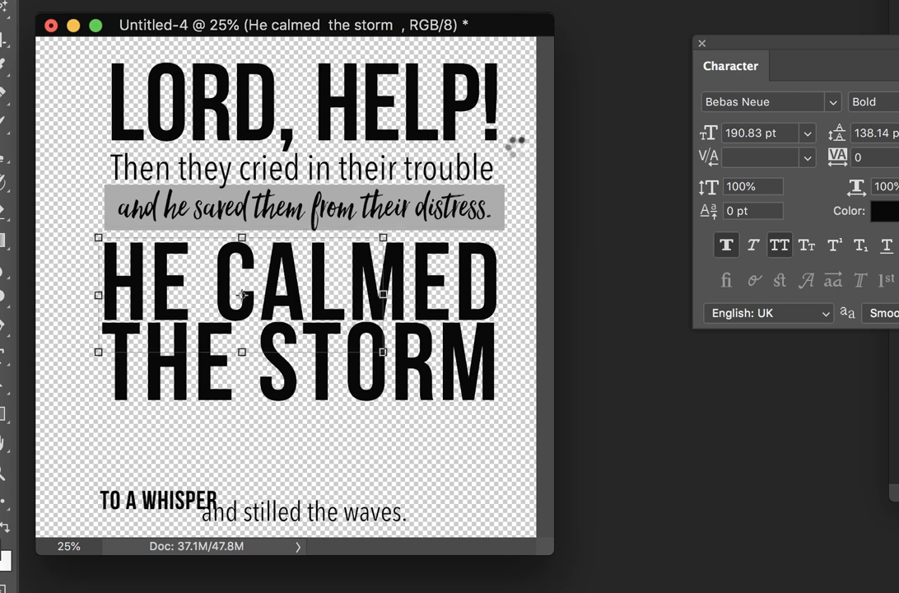
click(532, 159)
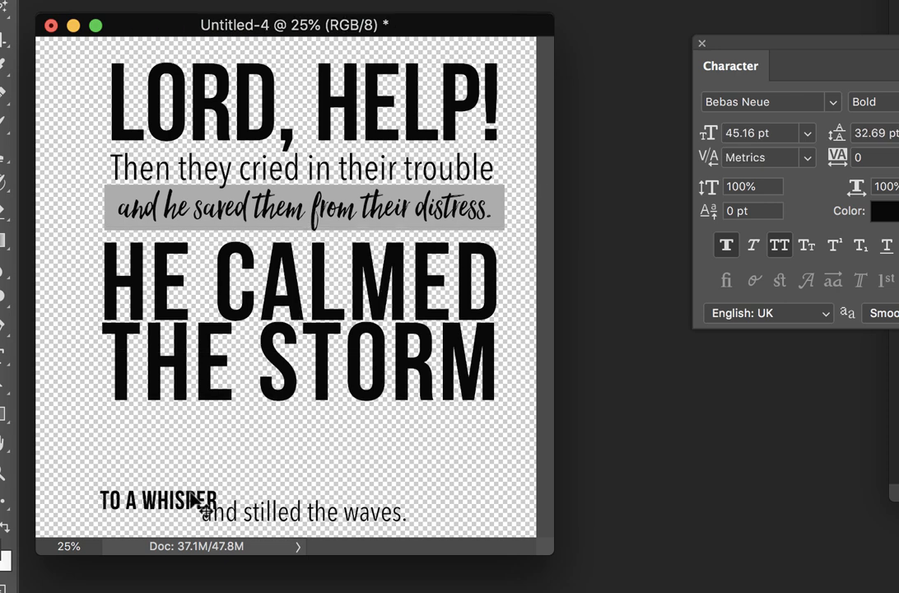
Step: Move "TO A WHISPER" just below "THE STORM" and change it to the thin Monument_Valley font at 72 pt
drag(212, 508, 245, 433)
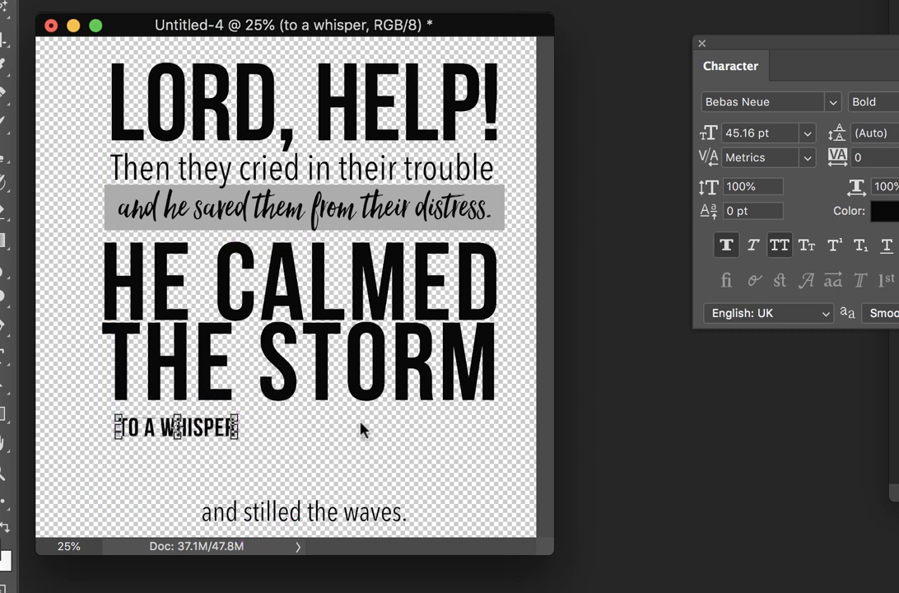
double_click(177, 426)
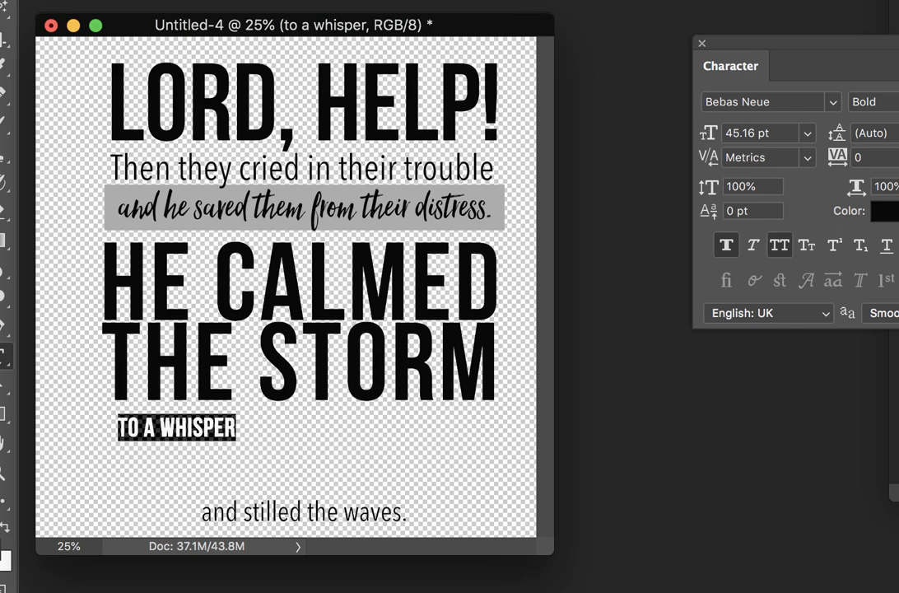
key(Escape)
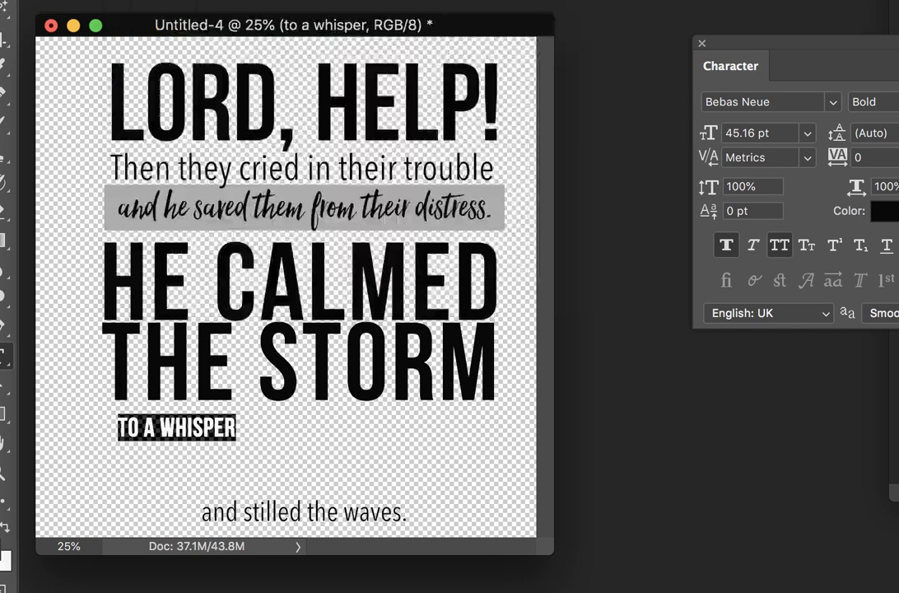
key(Down)
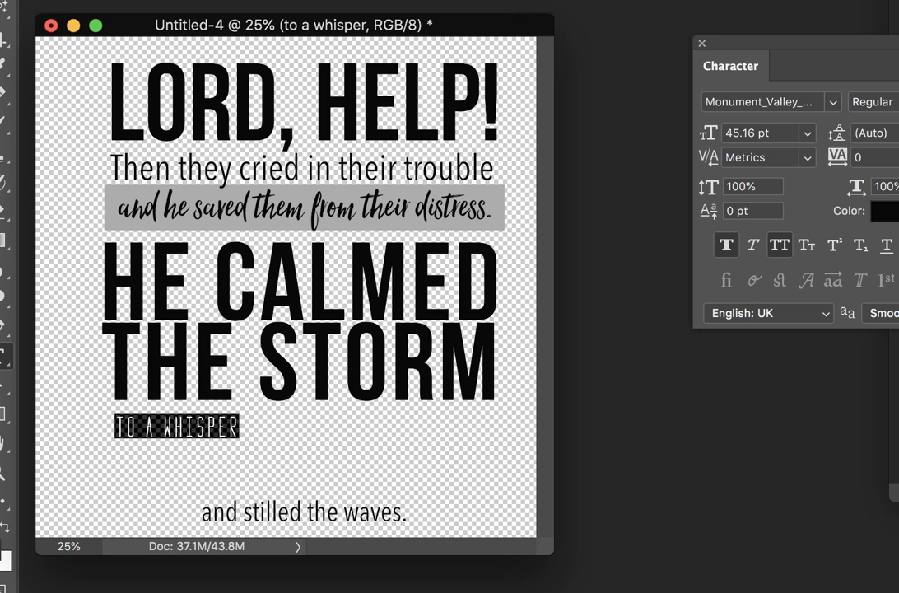
click(589, 1)
click(555, 140)
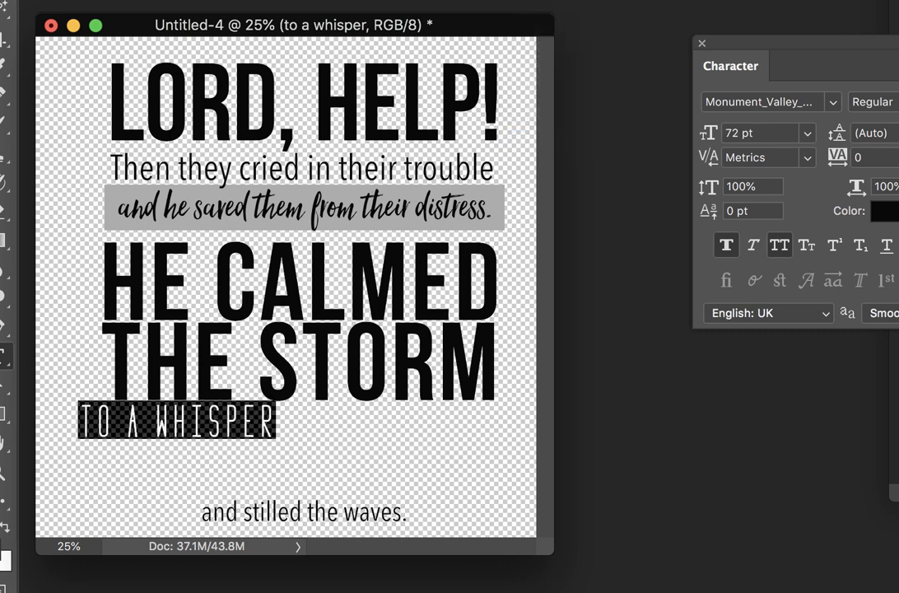
Step: Scale "TO A WHISPER" to 142.88 pt and position it beneath "THE STORM" so it spans nearly the same width
key(ctrl+t)
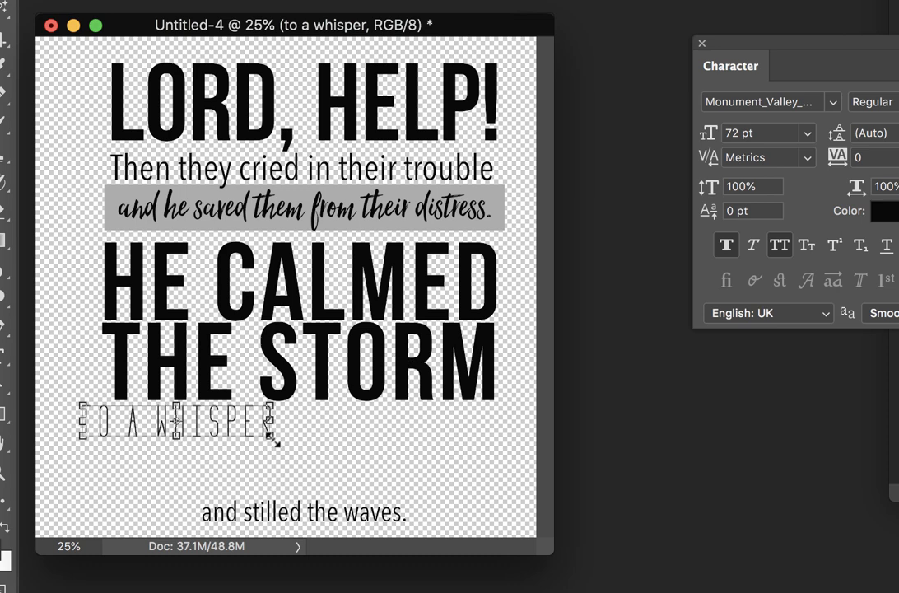
drag(273, 443, 493, 478)
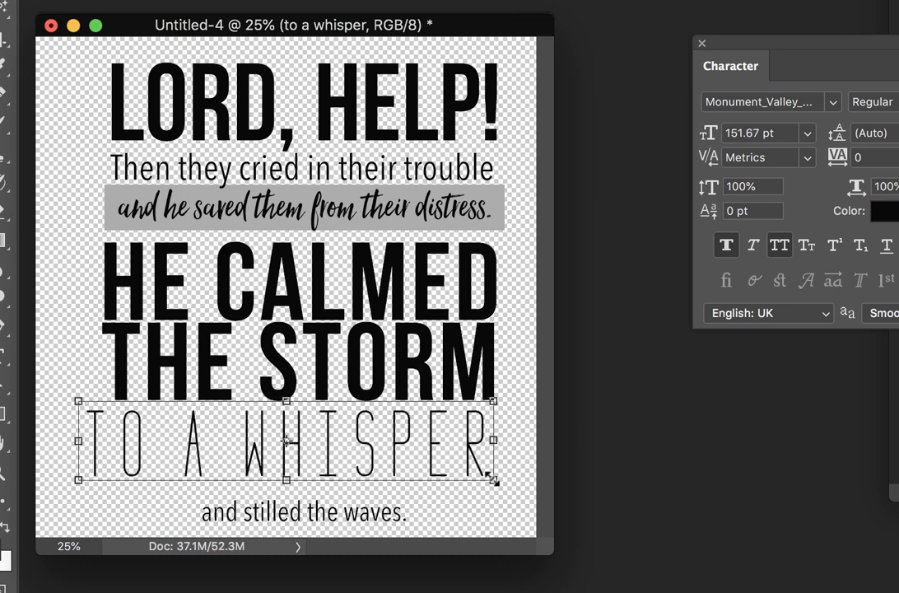
drag(470, 442, 493, 442)
drag(519, 482, 492, 475)
key(Return)
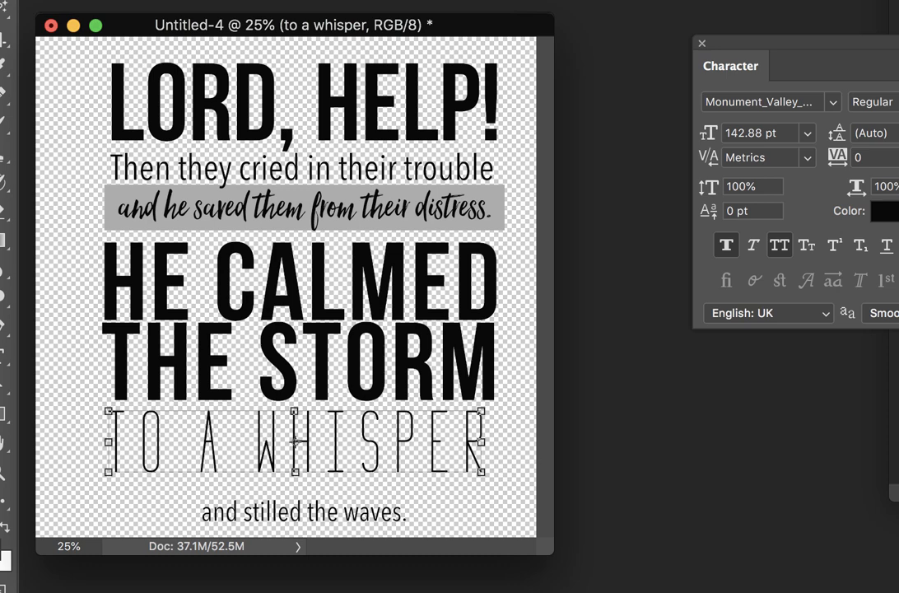
Step: Add a new layer behind the text and paint it entirely white as the background
key(alt+shift+super+n)
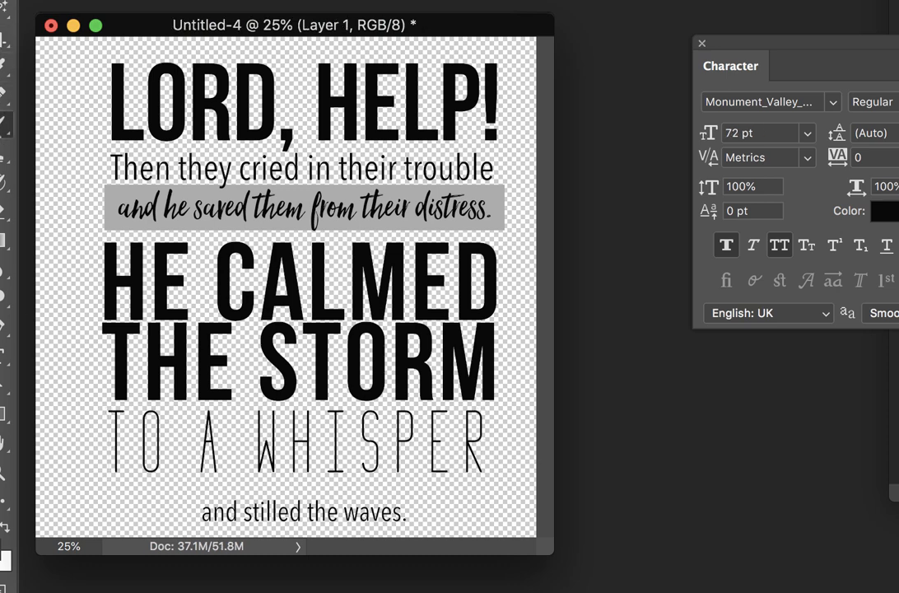
key(x)
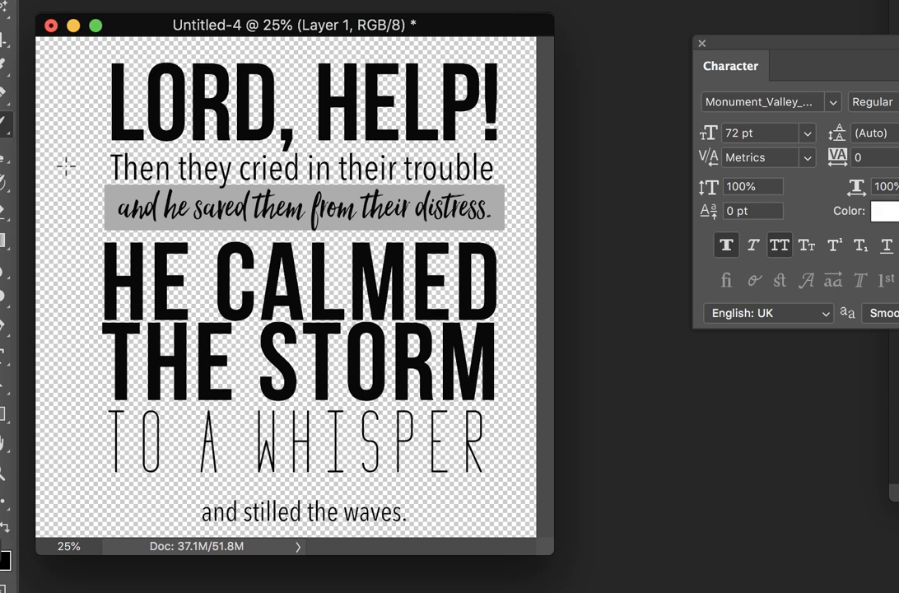
mouse_move(67, 166)
mouse_down()
mouse_move(127, 156)
mouse_move(436, 151)
mouse_move(274, 261)
mouse_move(297, 471)
mouse_move(488, 496)
mouse_move(221, 553)
mouse_move(85, 446)
mouse_move(70, 282)
mouse_move(115, 245)
mouse_move(466, 267)
mouse_move(480, 490)
mouse_up()
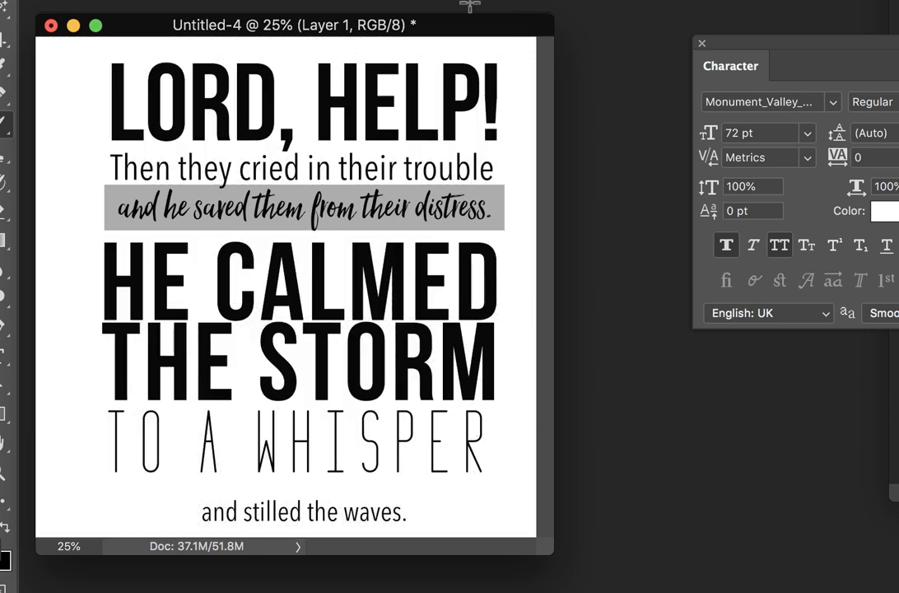
Step: Move "and stilled the waves." straight up to sit directly beneath "TO A WHISPER"
key(super+t)
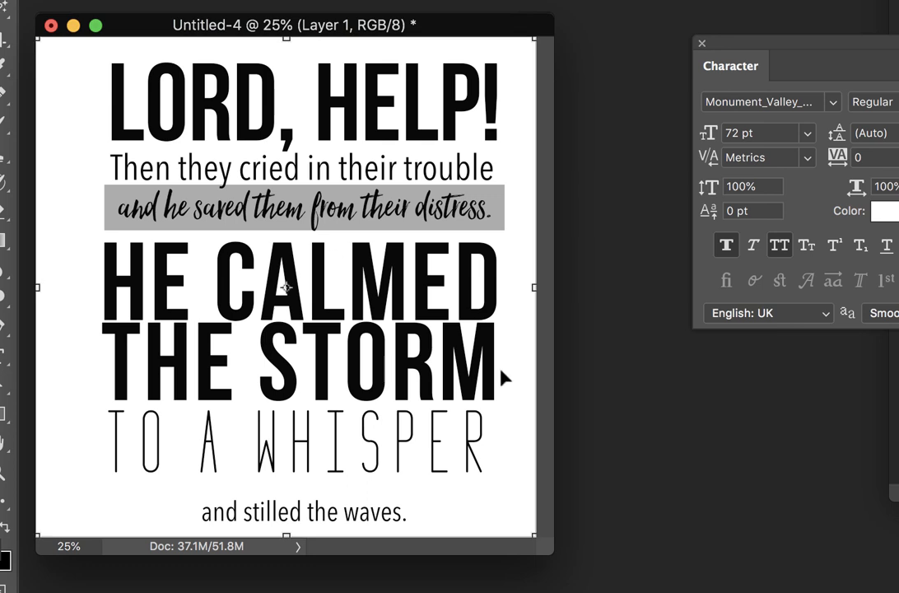
drag(376, 520, 377, 492)
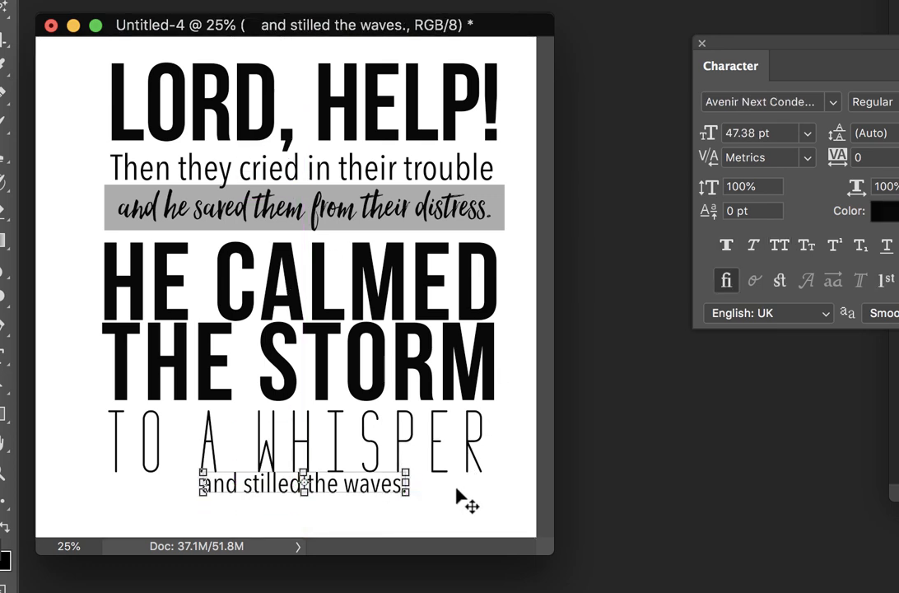
Step: Nudge "Psalm 107:28-30" up from below the canvas edge until it sits just under "and stilled the waves."
drag(550, 550, 741, 591)
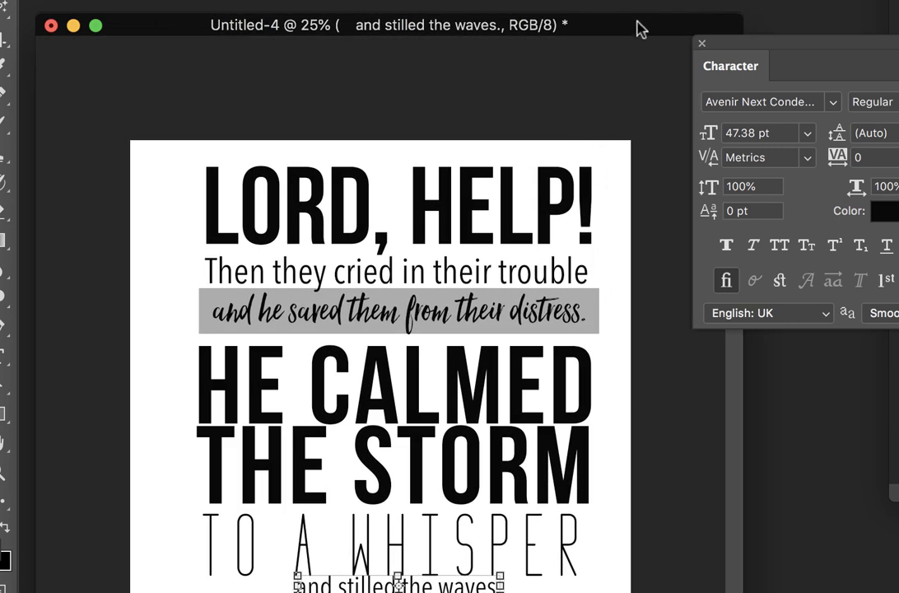
drag(637, 22, 637, 0)
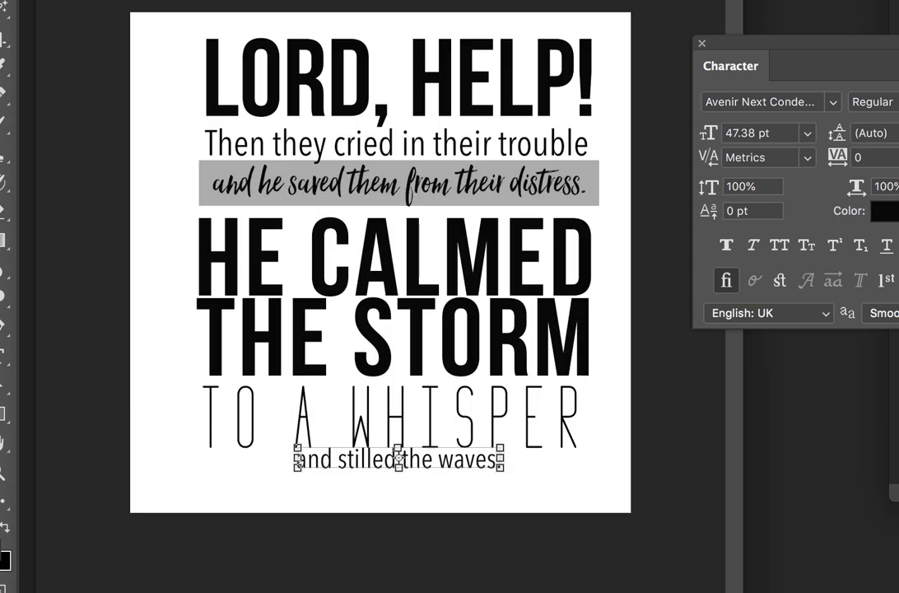
click(398, 523)
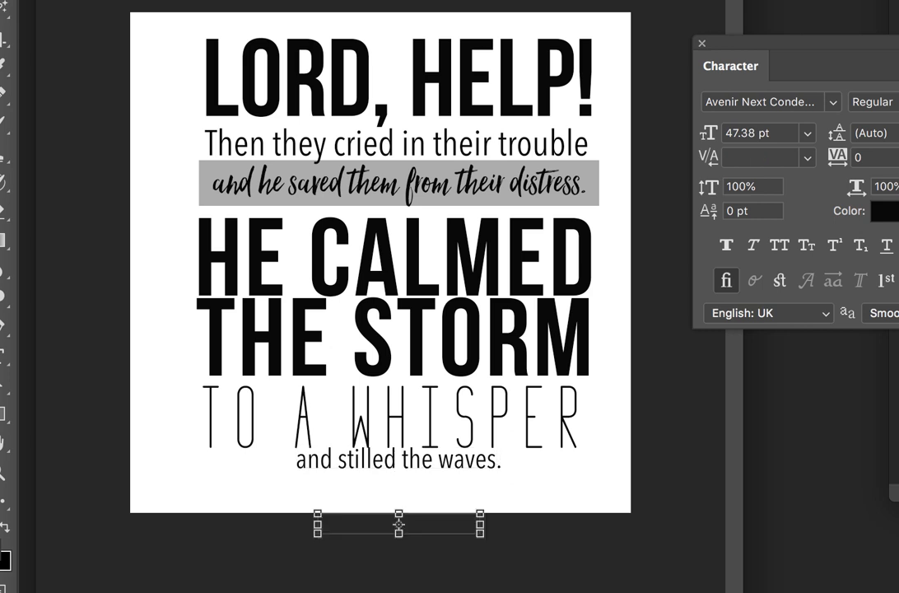
key(Up)
key(Up)
key(Up)
key(Up)
key(Up)
key(Up)
key(Up)
key(Up)
key(Up)
key(Up)
key(Up)
key(Up)
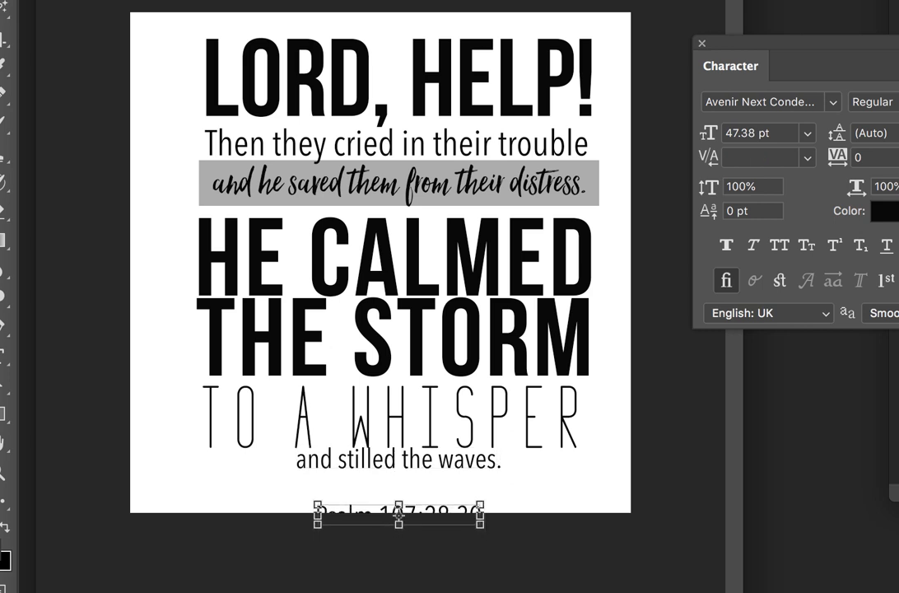
key(Up)
key(Up)
key(Up)
key(Up)
key(Up)
key(Up)
key(Up)
key(Up)
key(Up)
key(Up)
key(Up)
key(Up)
key(Up)
key(Up)
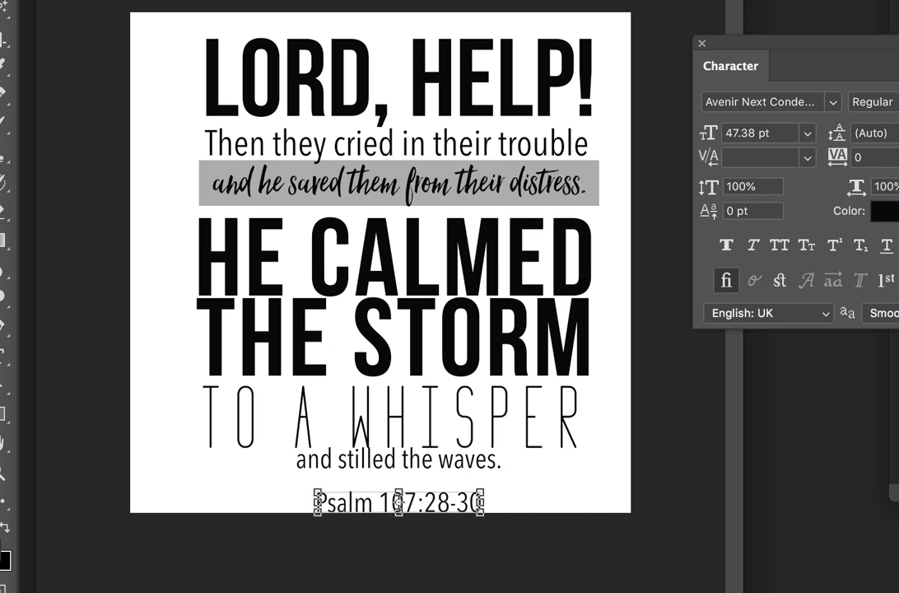
key(Up)
key(Up)
key(Up)
key(Up)
key(Up)
key(Up)
key(Up)
key(Up)
key(Up)
key(Up)
key(Up)
key(Up)
key(Up)
key(Up)
key(Up)
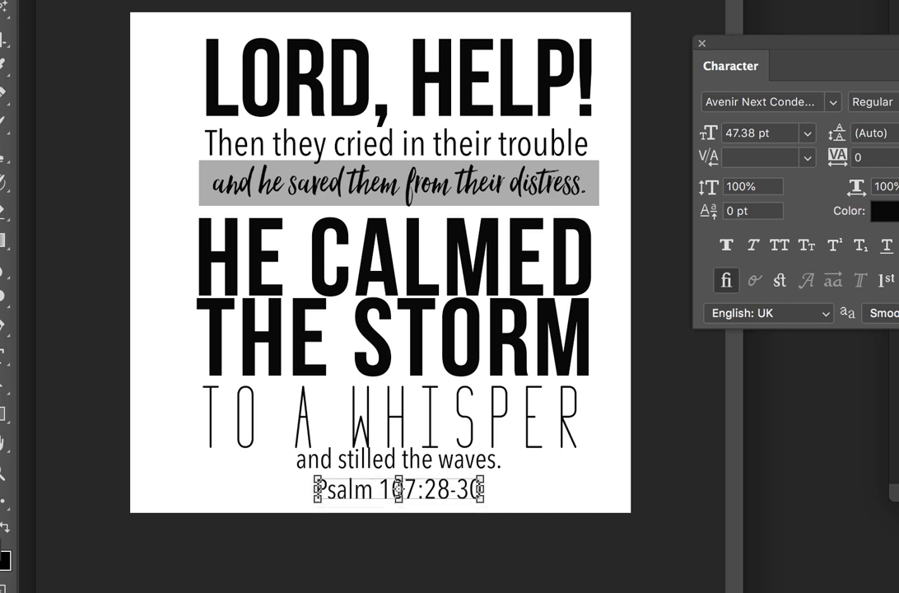
key(Up)
key(Up)
key(Up)
key(Up)
key(Up)
key(Up)
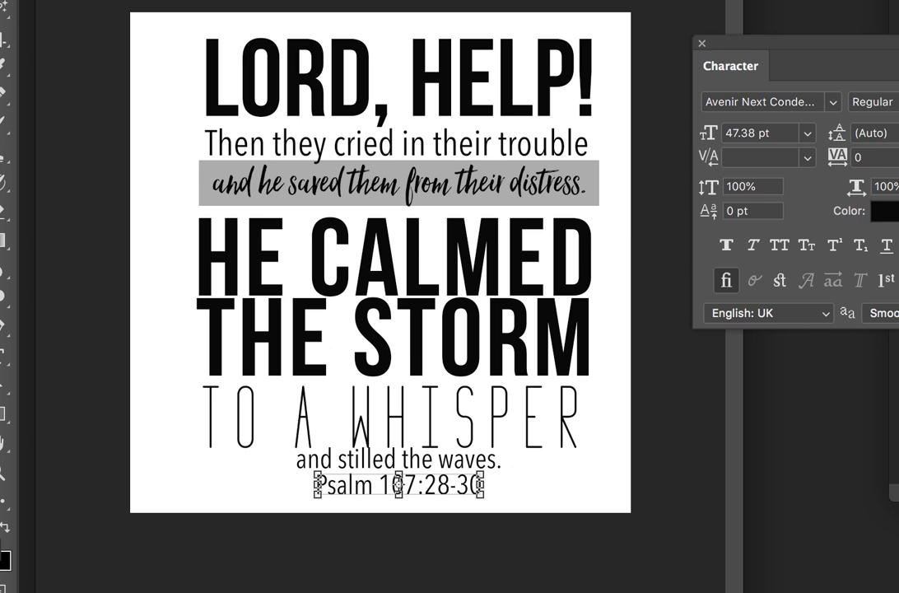
Step: Select all the text lines and the gray banner together, align their horizontal centers, and deselect them
drag(44, 1, 111, 33)
scroll(380, 263, up, 1)
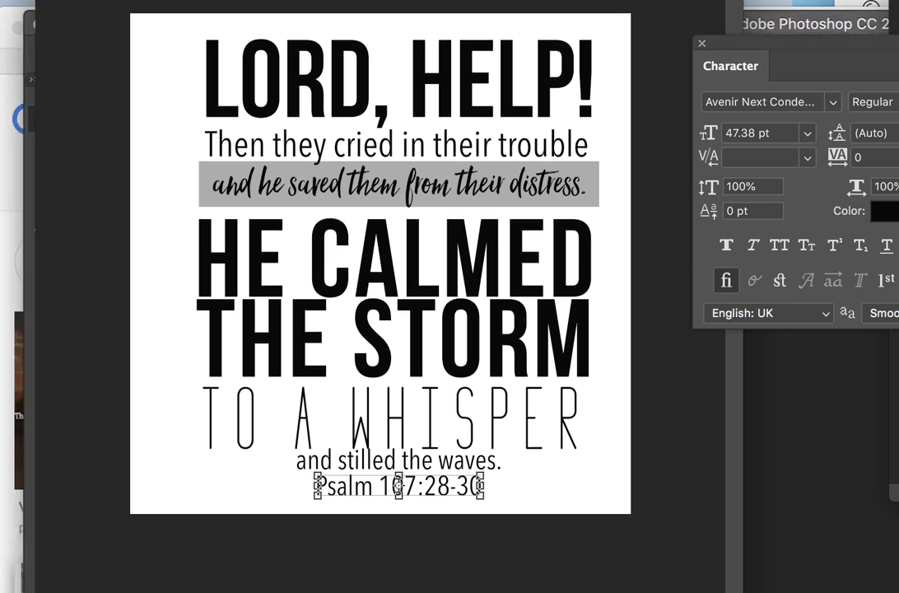
drag(134, 1, 134, 130)
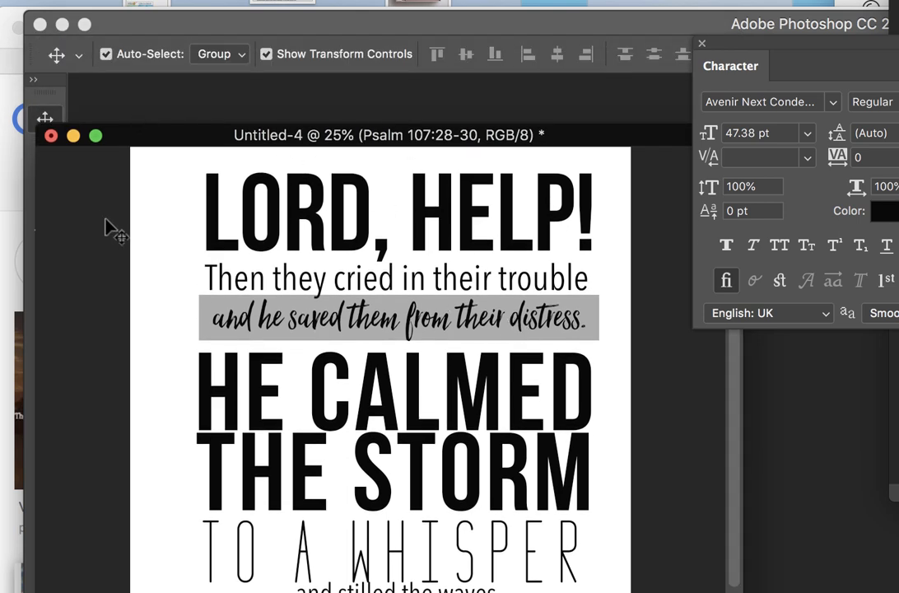
click(154, 211)
drag(153, 203, 90, 117)
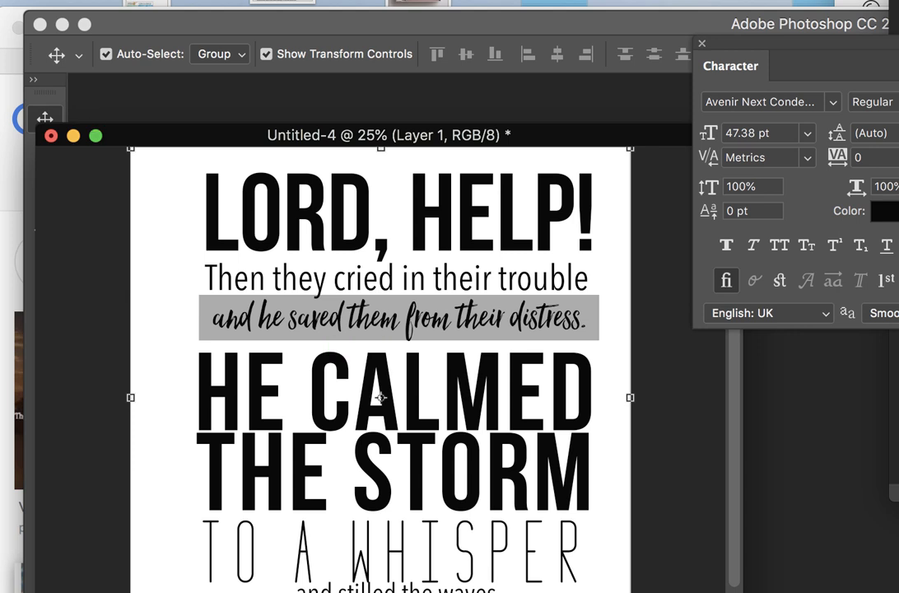
drag(174, 198, 513, 592)
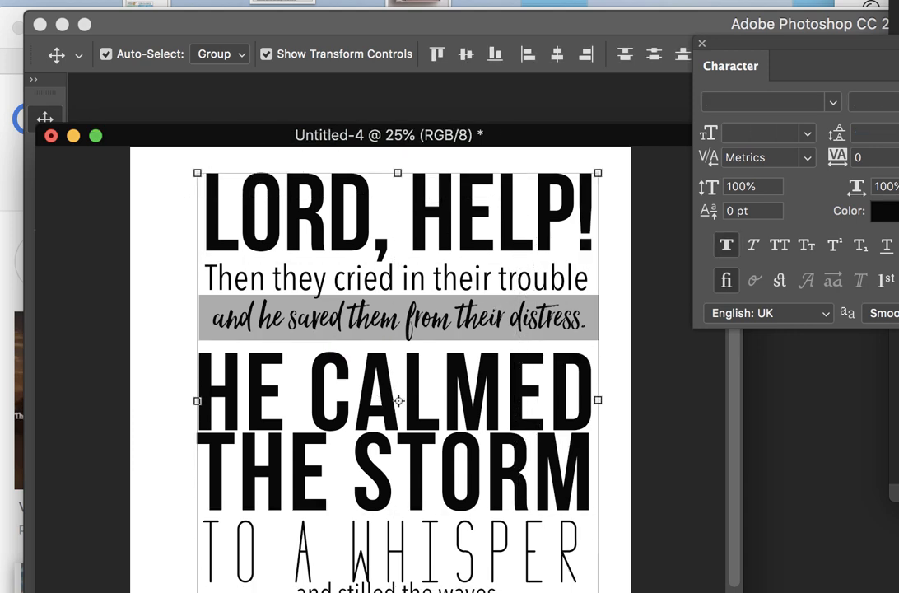
click(558, 54)
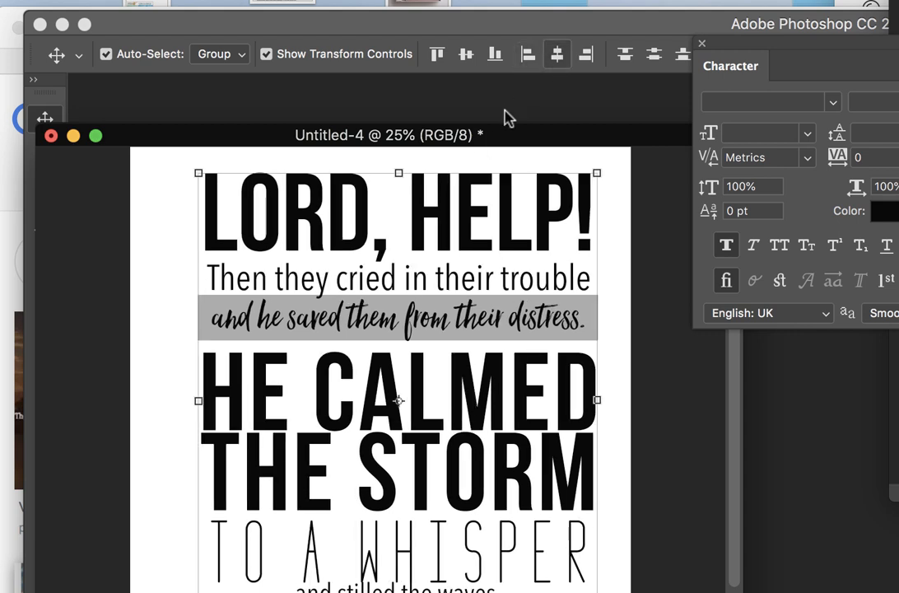
click(161, 295)
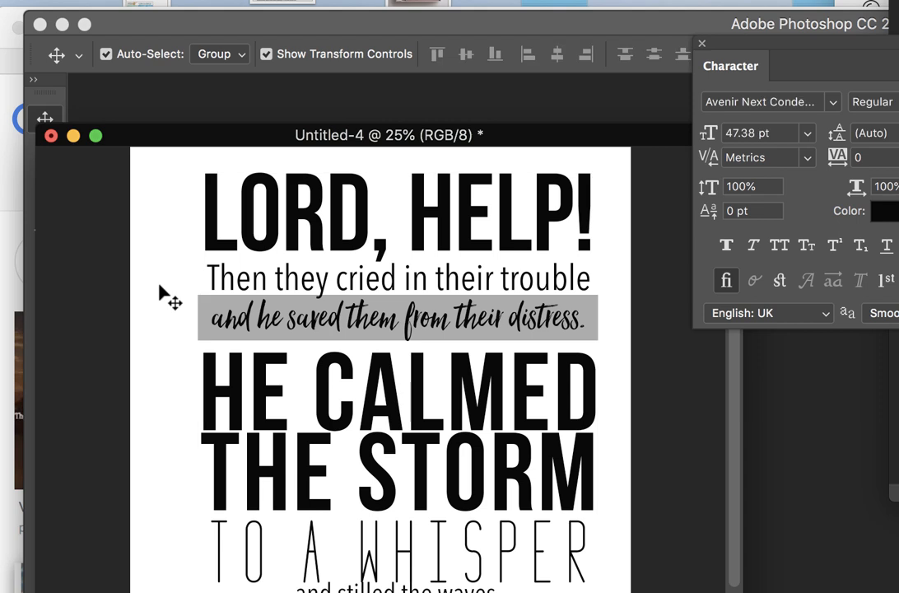
Step: Set the font size of "and he saved them from their distress." to 82 pt
click(303, 334)
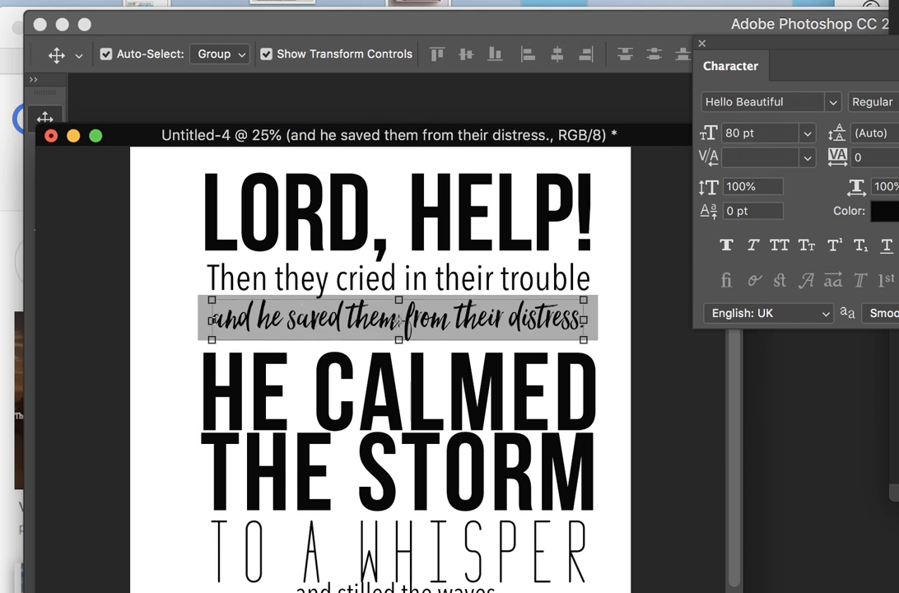
double_click(303, 323)
click(758, 134)
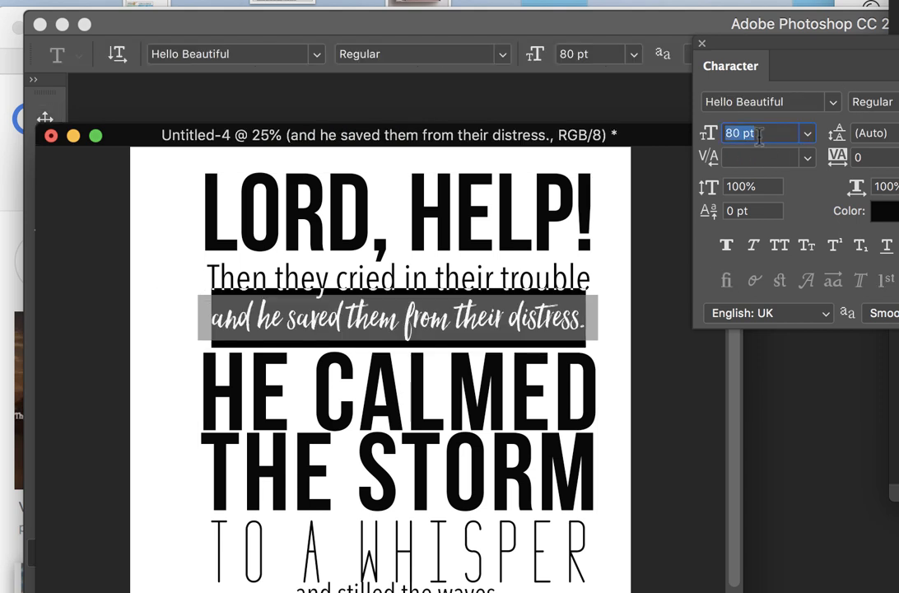
key(Up)
key(Up)
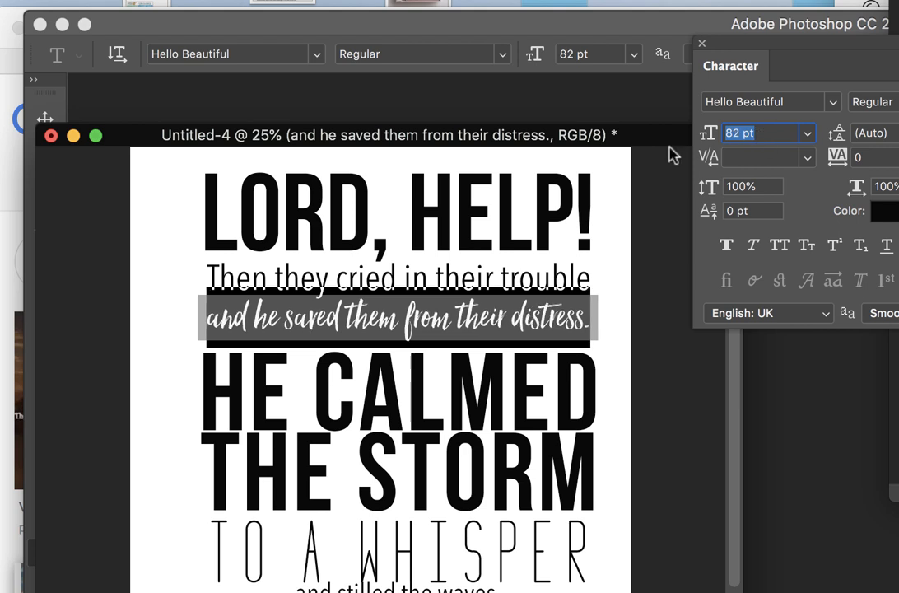
Step: Commit the font size edit on "and he saved them from their distress." and deselect the text
key(ctrl+Return)
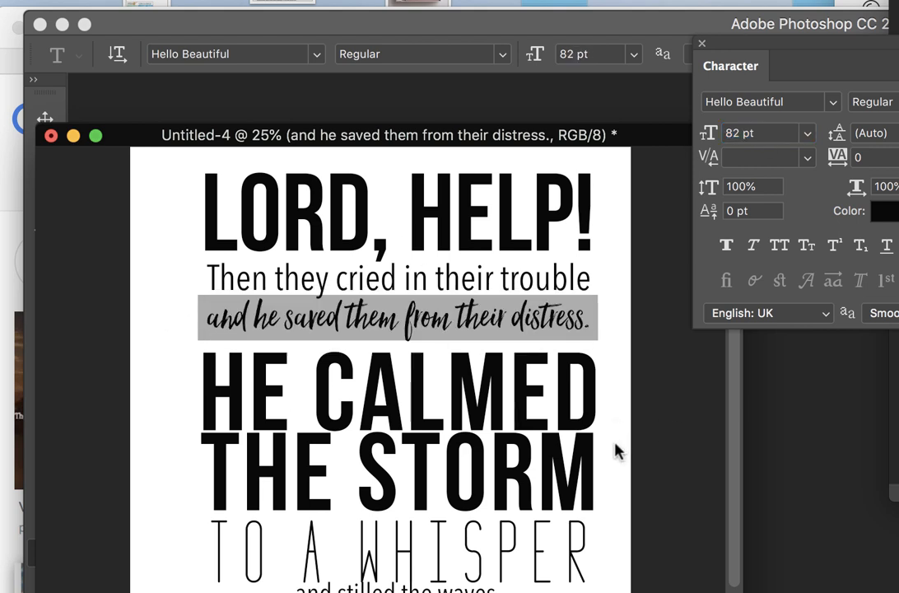
key(v)
click(132, 412)
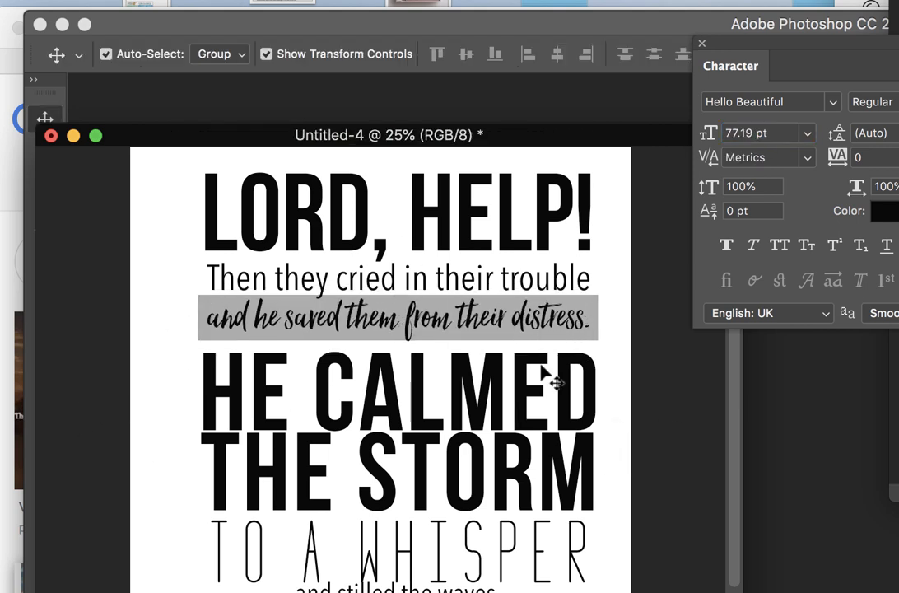
Step: Move "Psalm 107:28-30" and "and stilled the waves." slightly down to open up space beneath "TO A WHISPER"
scroll(430, 400, down, 1)
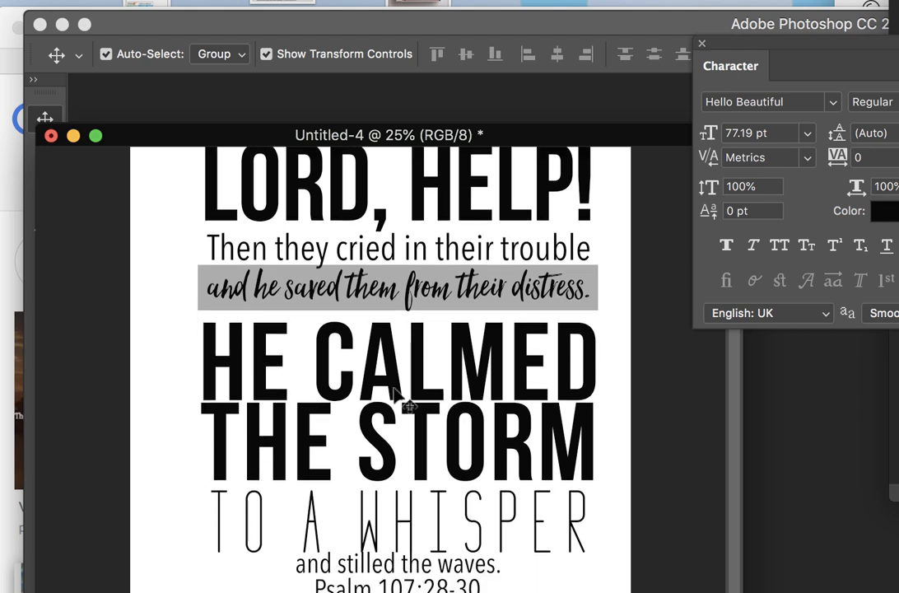
right_click(534, 572)
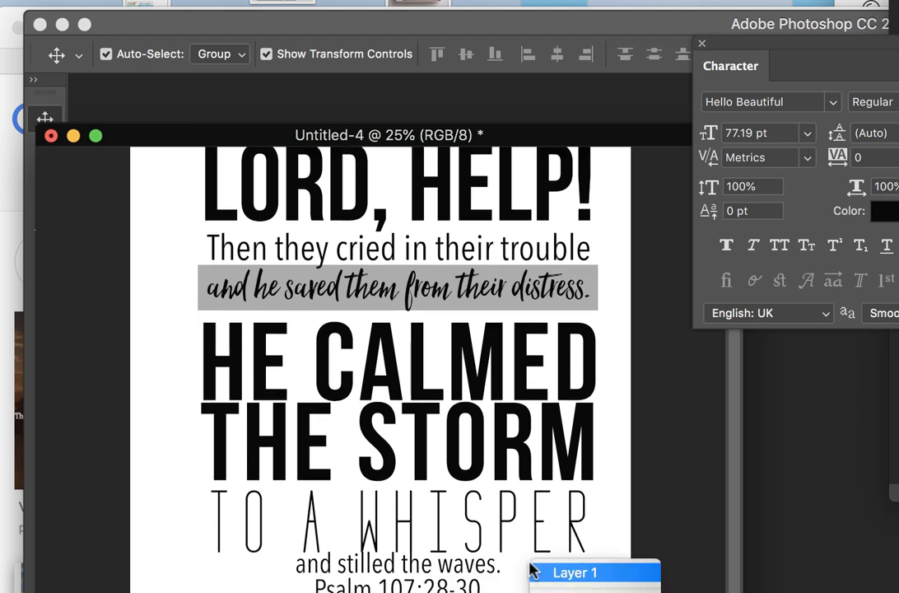
right_click(626, 358)
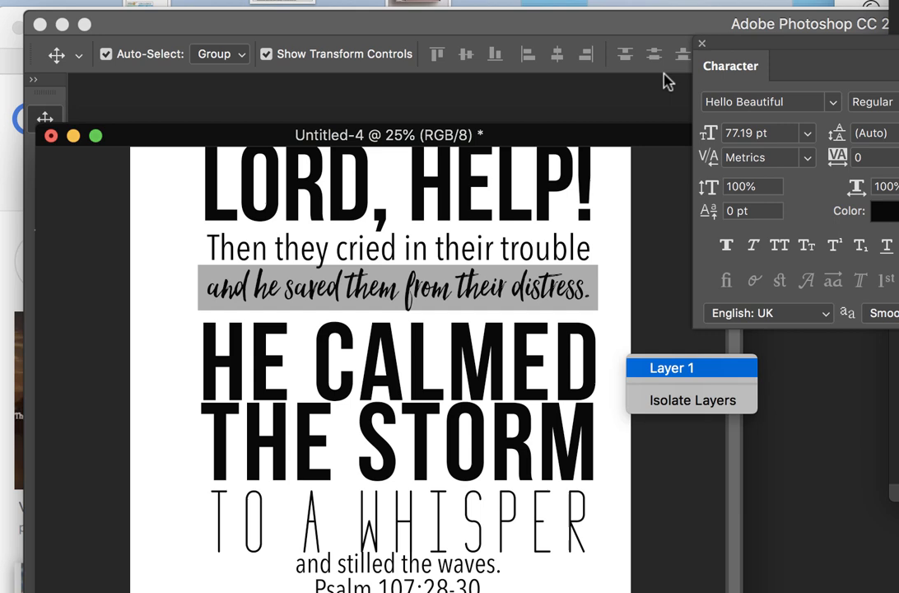
click(627, 22)
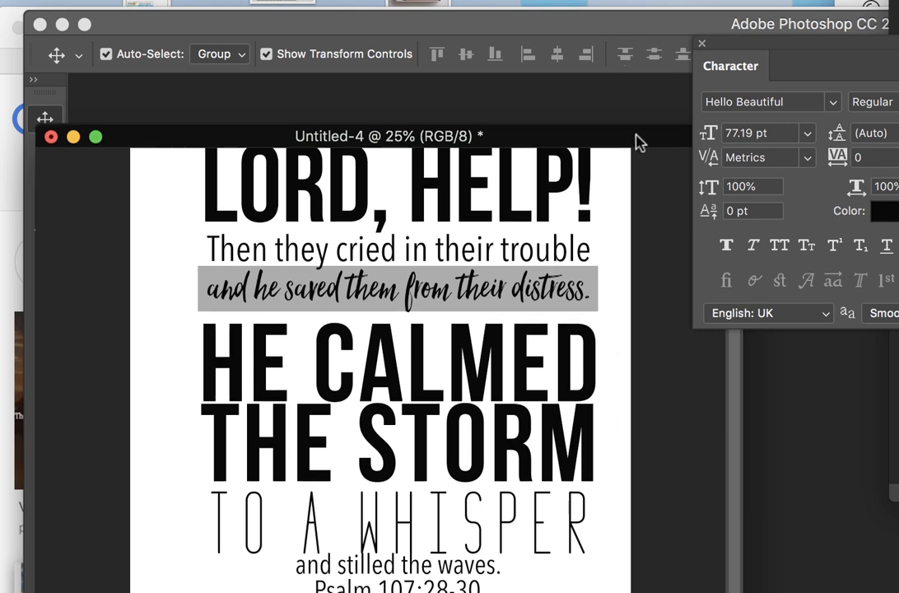
drag(638, 138, 646, 72)
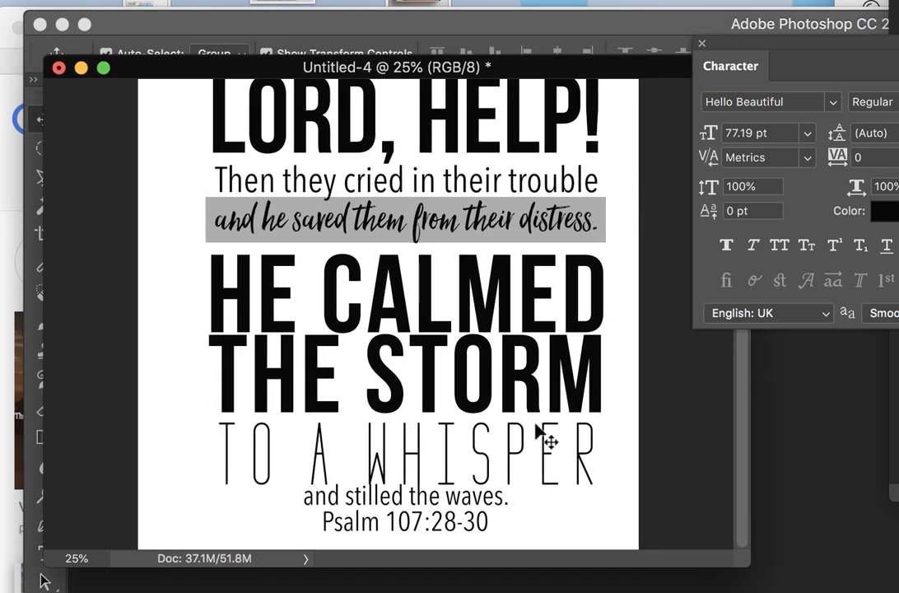
drag(457, 520, 451, 535)
click(559, 530)
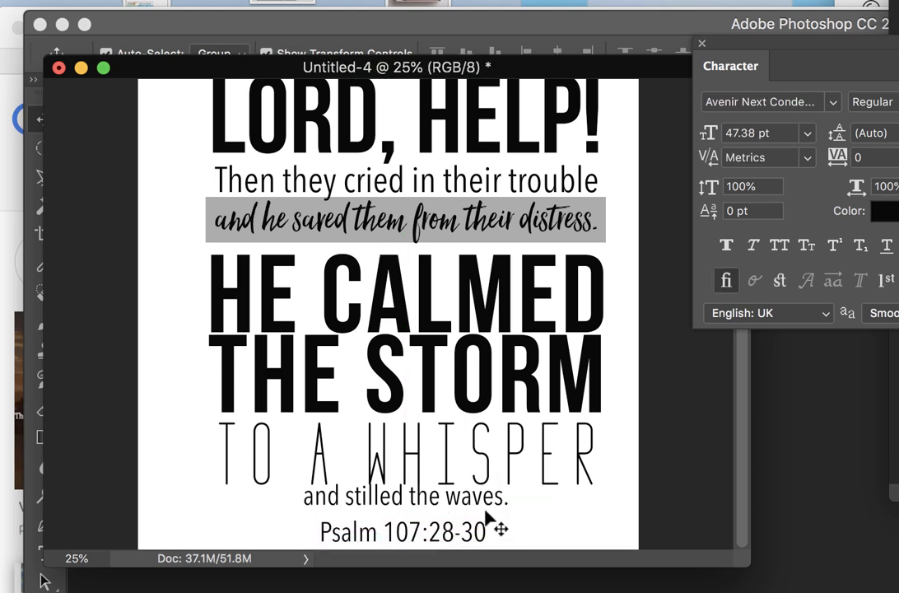
drag(484, 503, 487, 518)
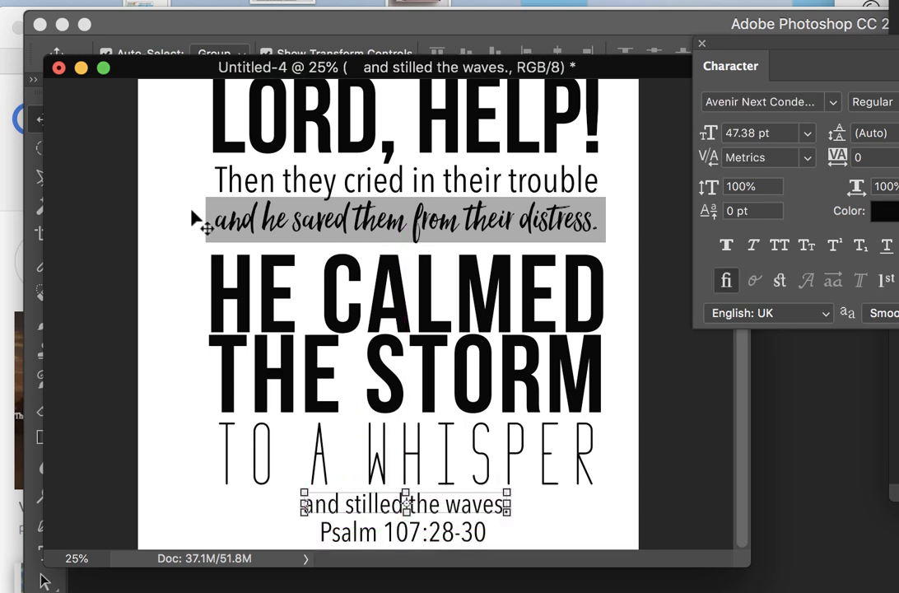
Step: Try to distribute the vertical centers of all the text lines and the gray banner
drag(179, 92, 428, 539)
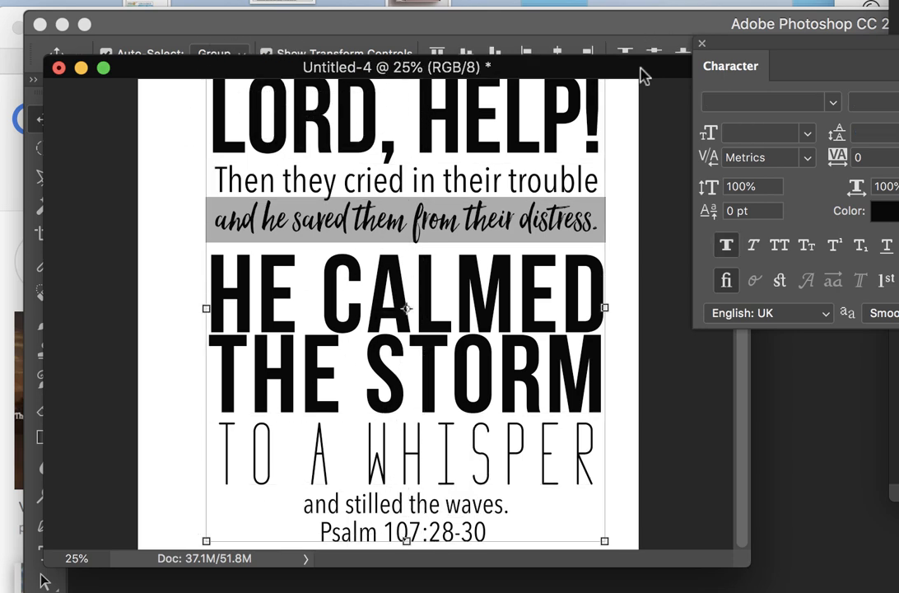
drag(642, 69, 641, 138)
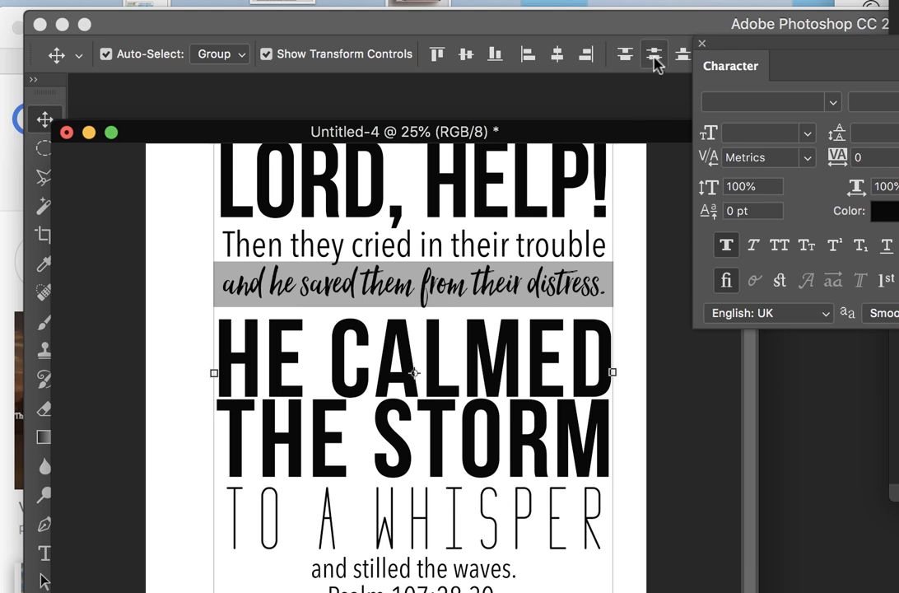
click(655, 54)
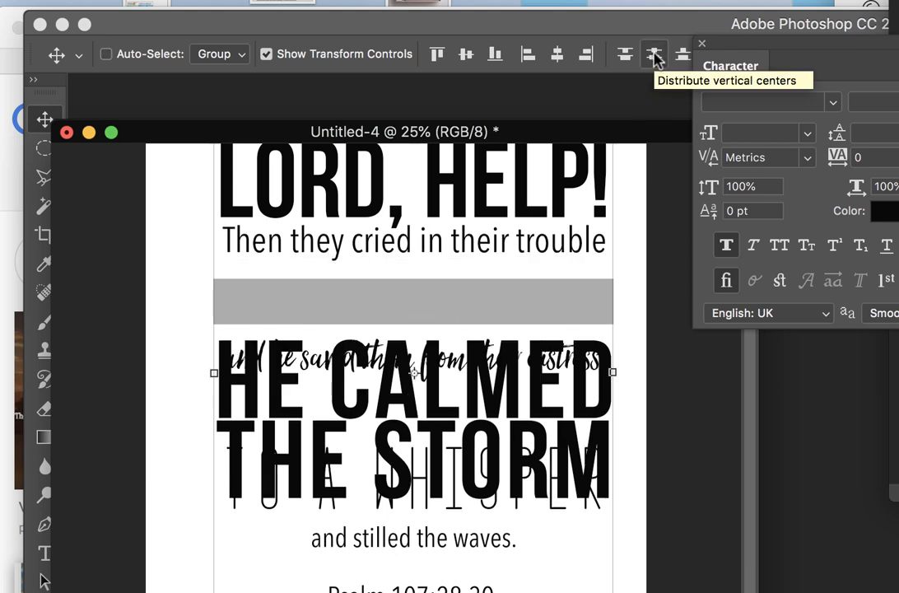
key(super+z)
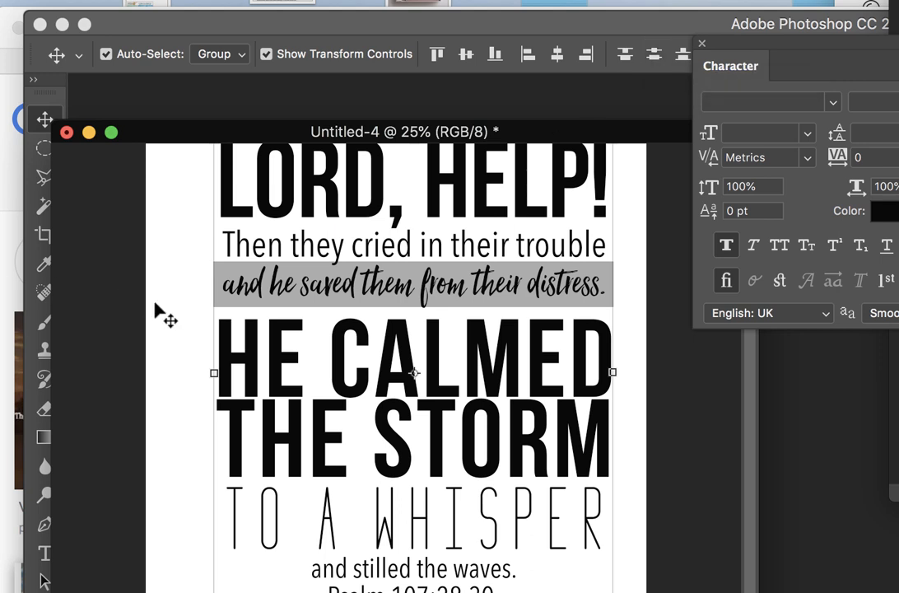
click(156, 306)
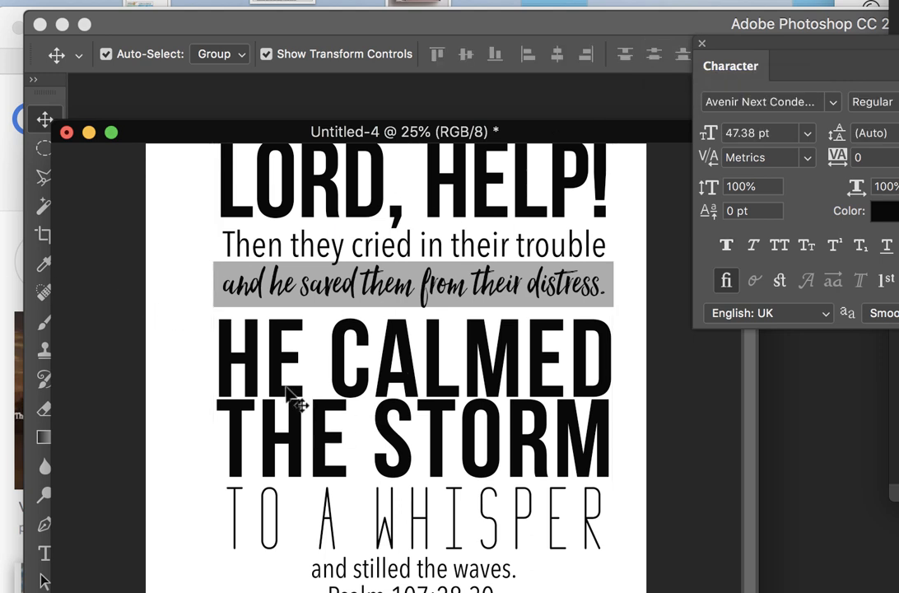
Step: Move "HE CALMED THE STORM" up against the gray banner and left-align everything from "LORD, HELP!" through "TO A WHISPER"
mouse_move(290, 395)
mouse_down()
mouse_move(290, 377)
mouse_move(288, 387)
mouse_up()
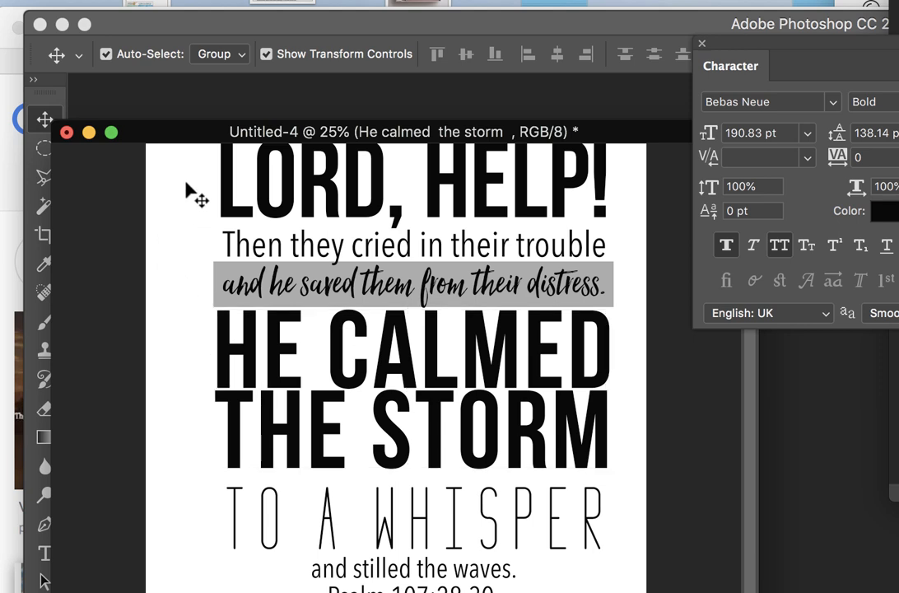
drag(185, 183, 302, 514)
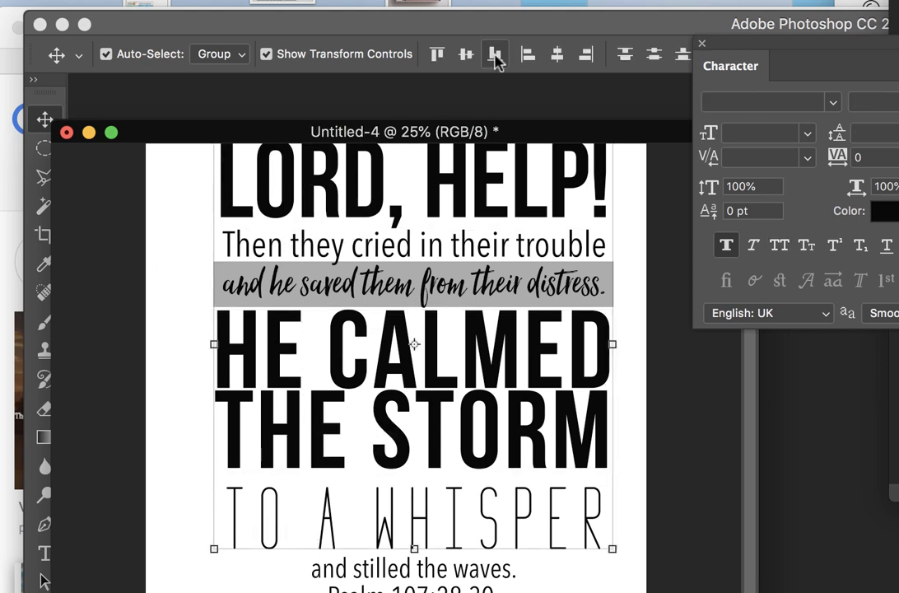
click(529, 55)
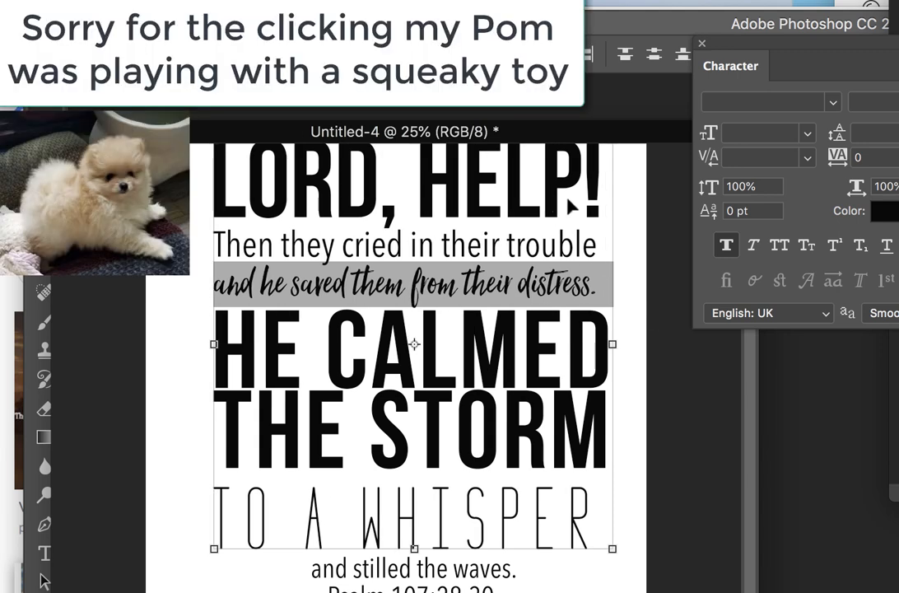
Step: Set the font size of "LORD, HELP!" to 191 pt
double_click(411, 186)
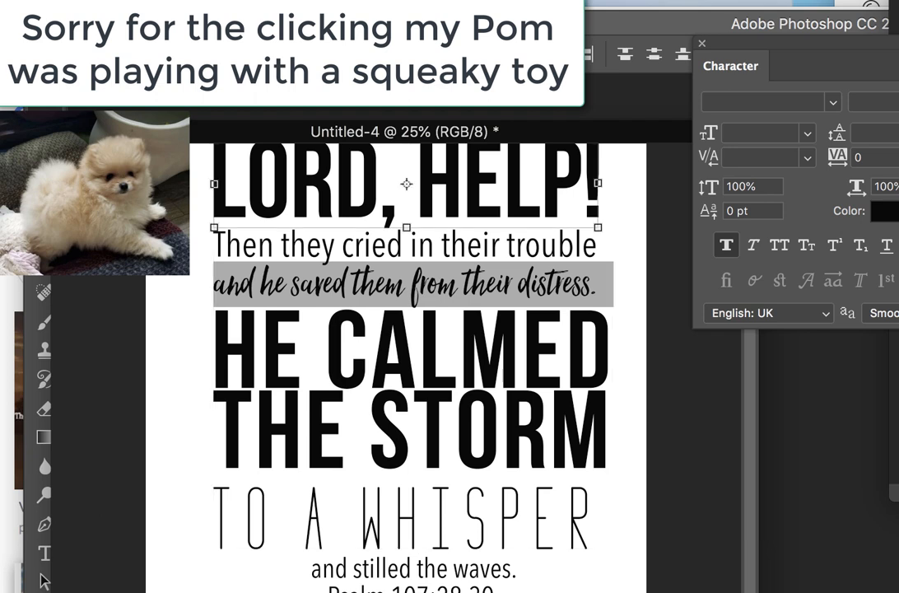
click(789, 133)
text(191)
key(Return)
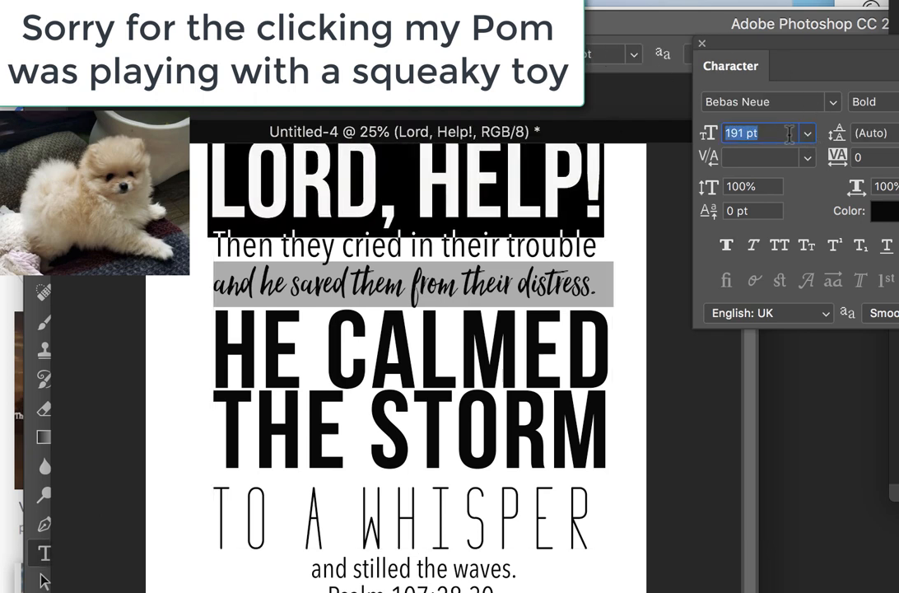
click(617, 314)
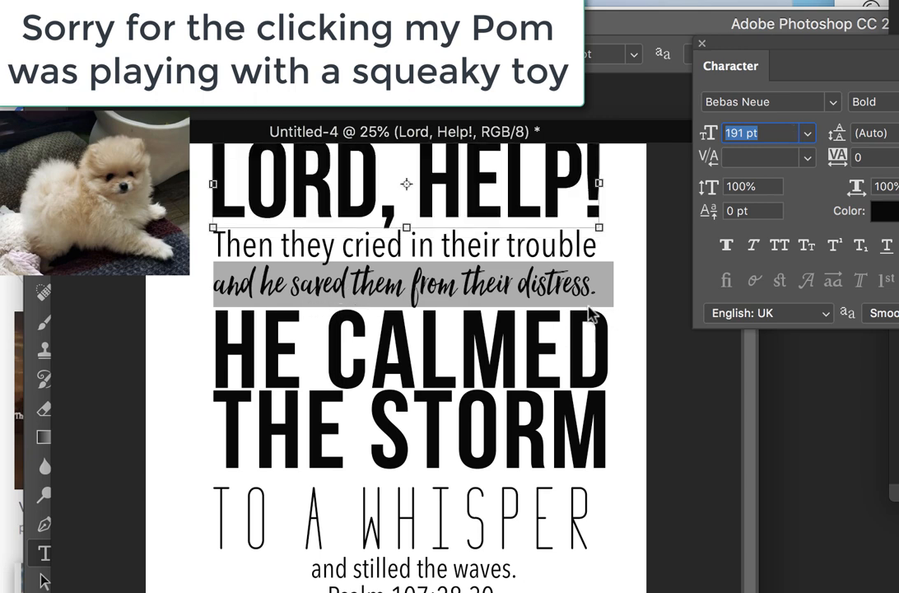
Step: Delete the period at the end of "and he saved them from their distress."
click(562, 295)
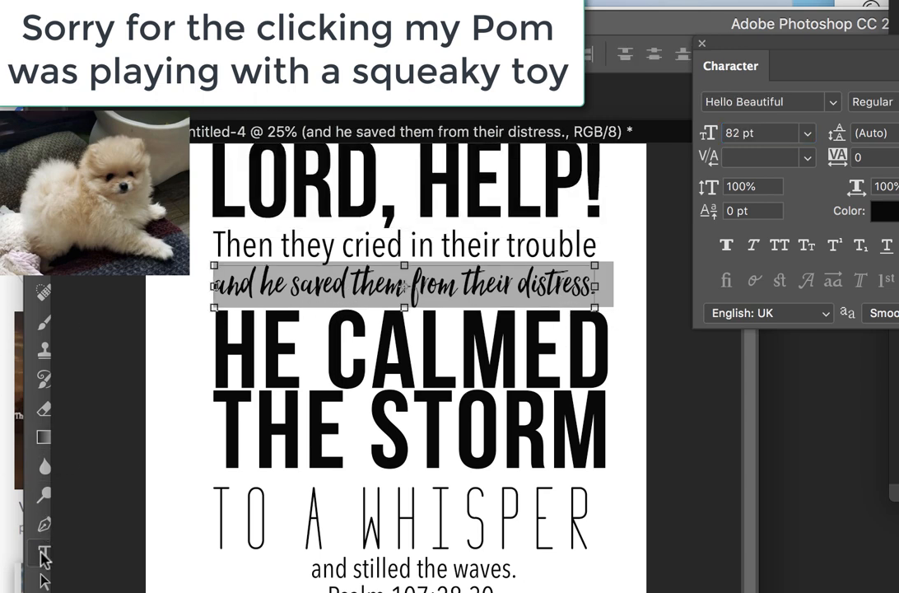
click(44, 554)
click(595, 287)
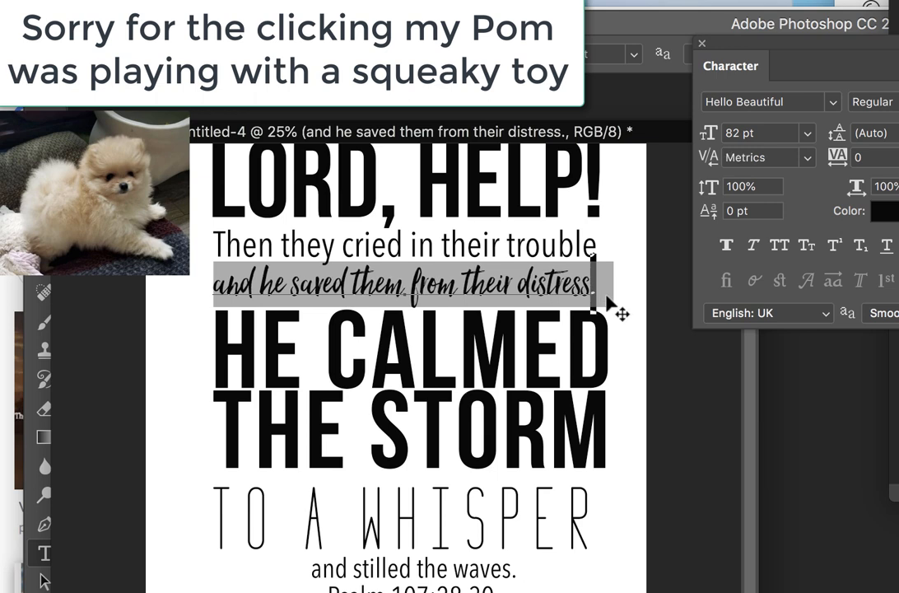
key(BackSpace)
Step: Change the whole "and he saved them from their distress" line to Angelina Script at 58 pt
key(super+a)
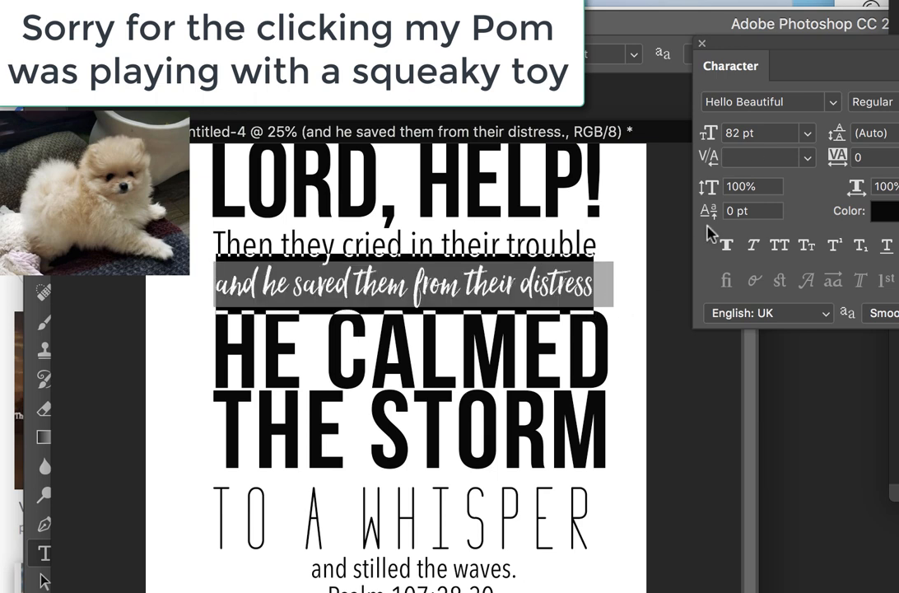
click(833, 103)
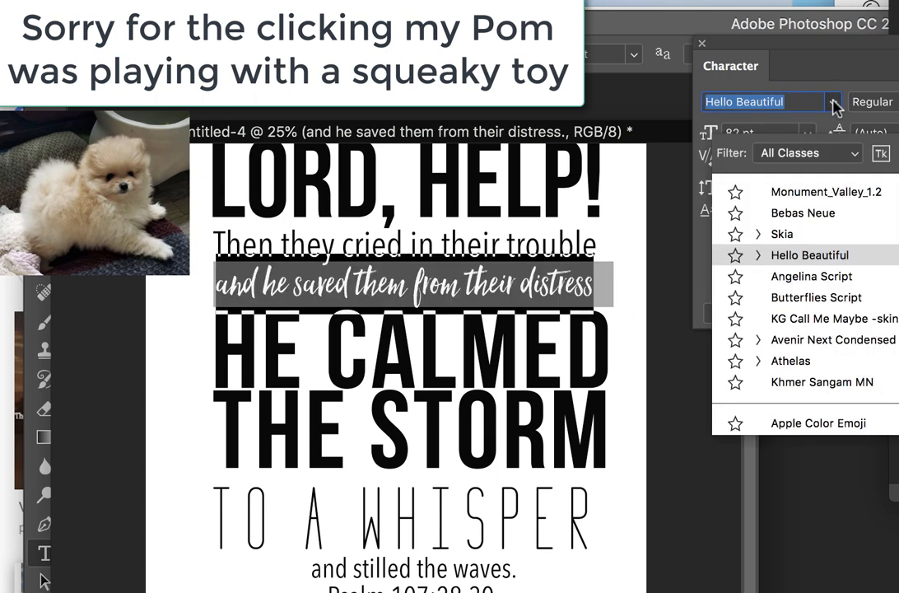
click(841, 275)
click(781, 134)
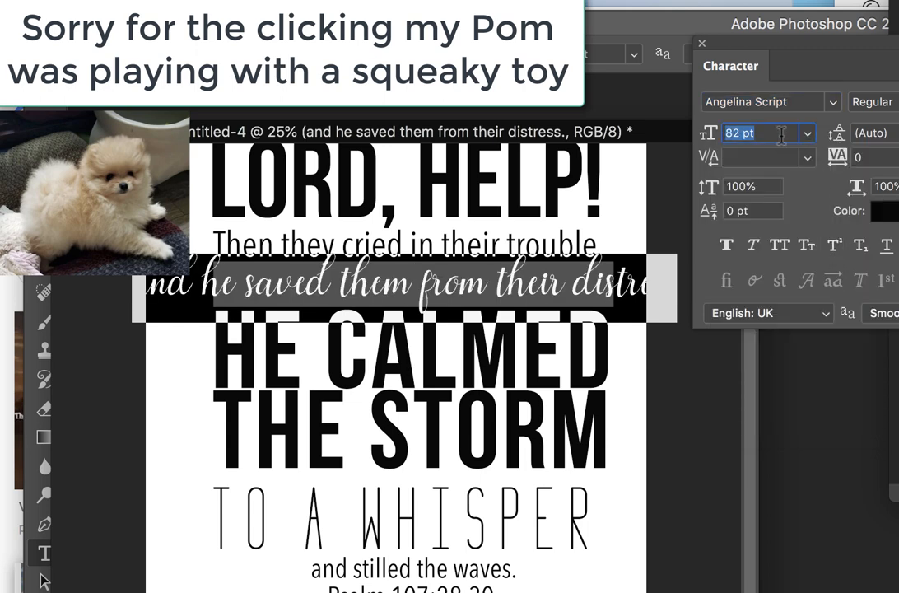
key(Down)
key(Down)
key(Down)
key(Down)
key(Down)
key(Down)
key(Down)
key(Down)
key(Down)
key(Down)
key(Down)
key(Down)
key(Down)
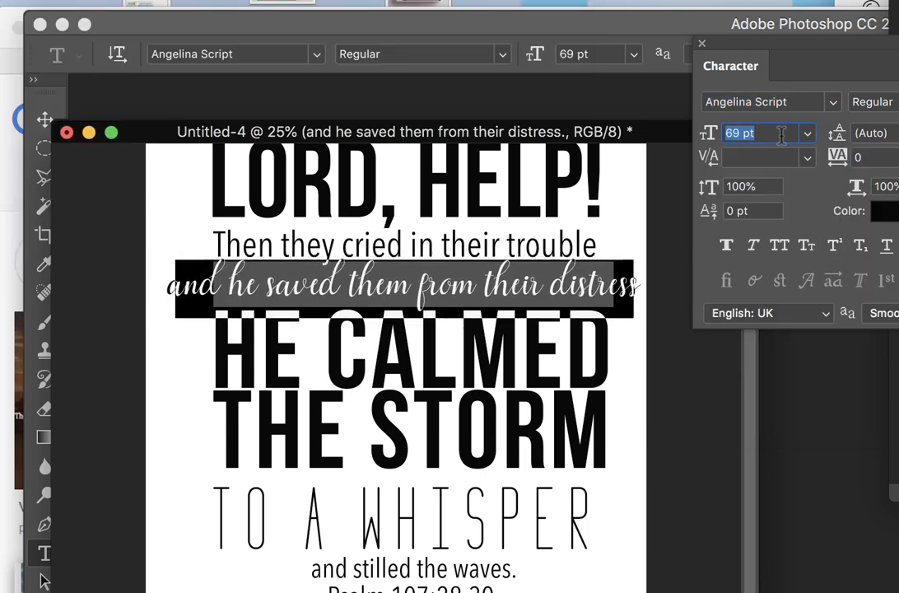
key(Down)
key(Down)
key(Down)
key(Down)
key(Down)
key(Down)
key(Down)
key(Down)
key(Down)
key(Down)
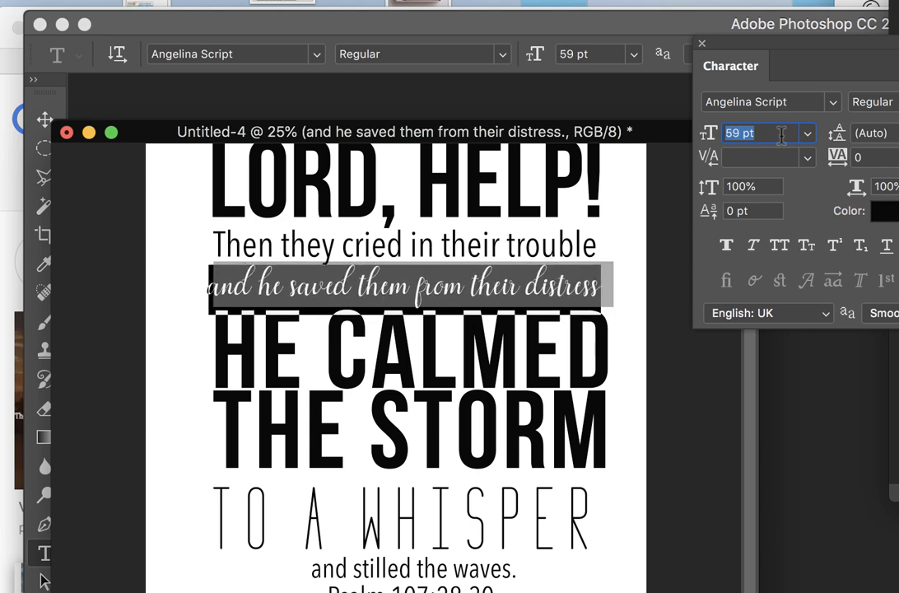
key(Down)
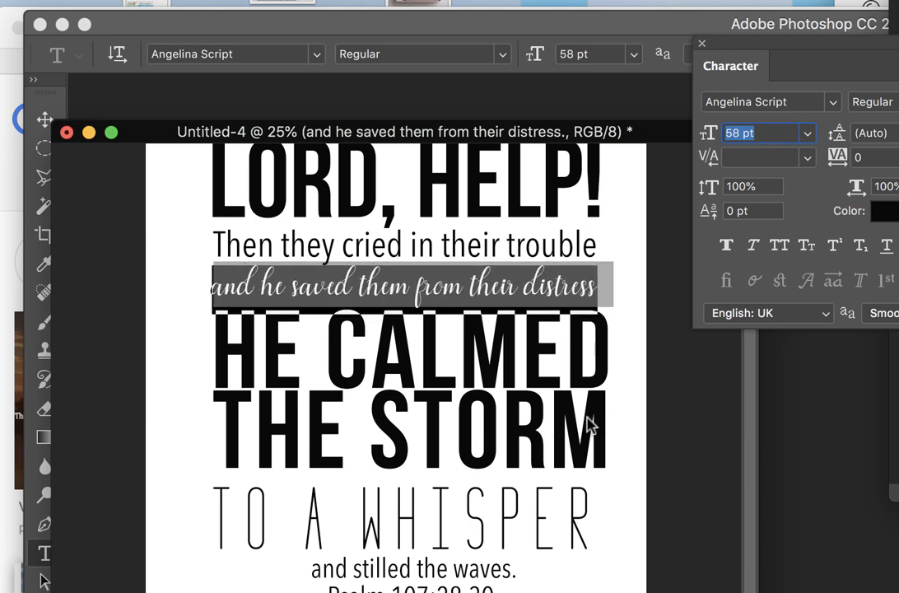
click(620, 403)
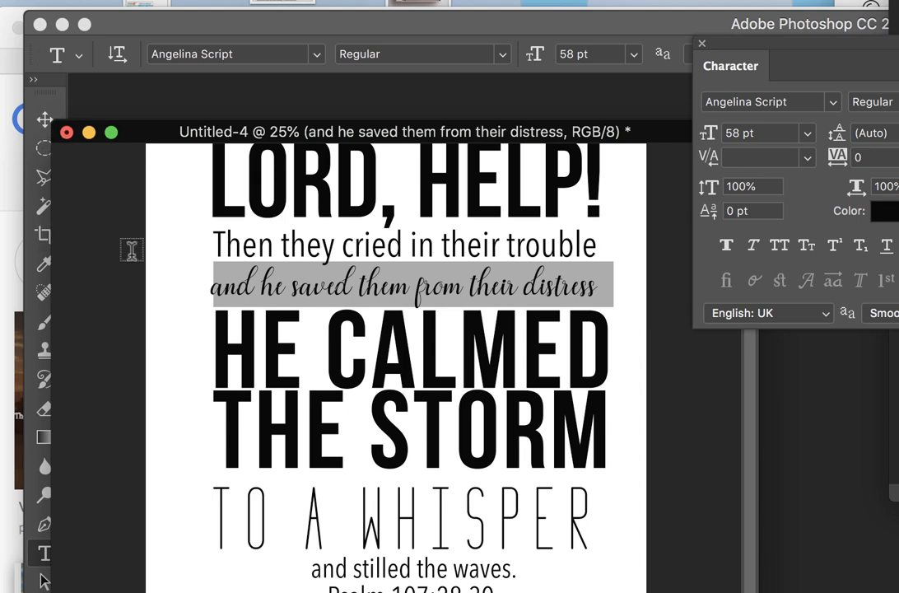
Step: Shift "and he saved them from their distress" slightly right to center it on the gray banner, and deselect it
click(45, 118)
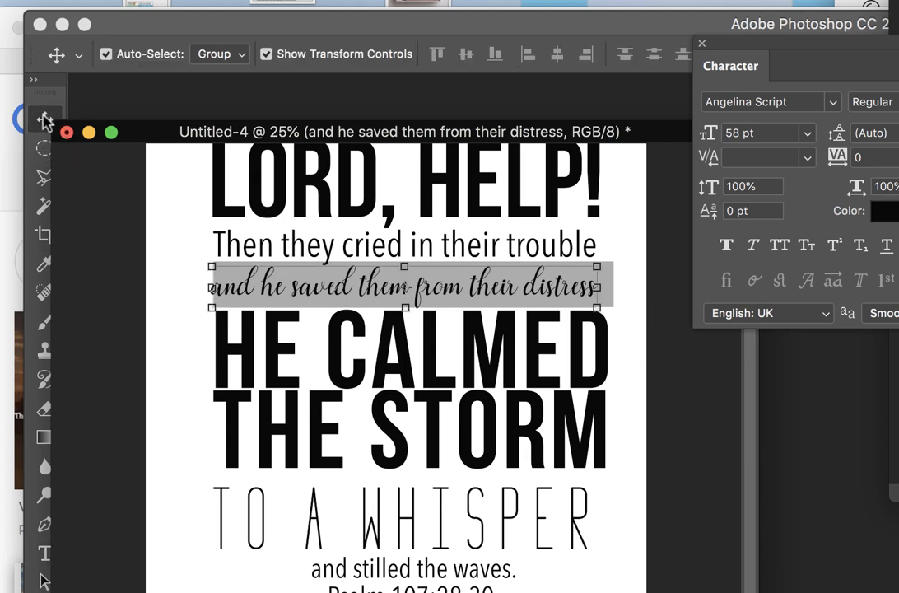
click(163, 311)
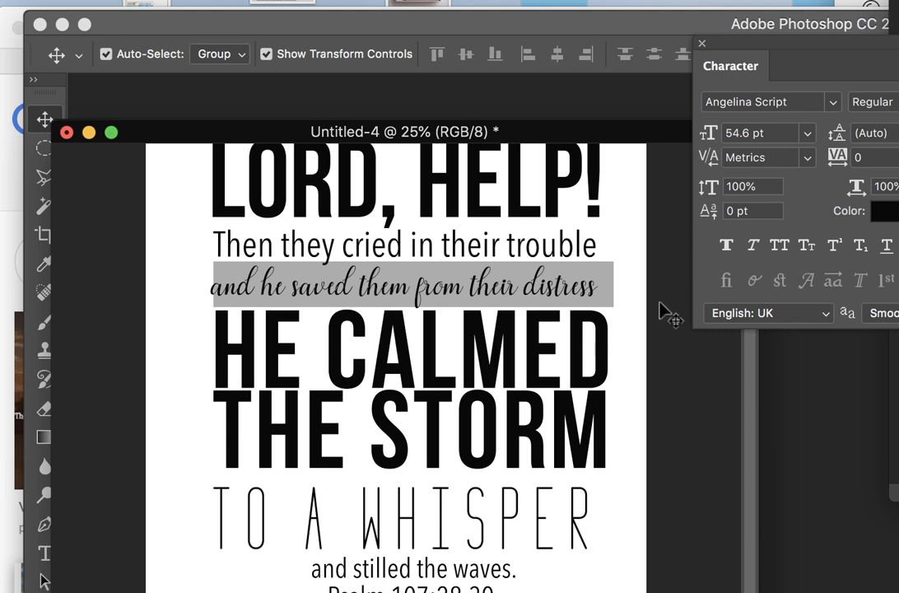
drag(573, 290, 578, 289)
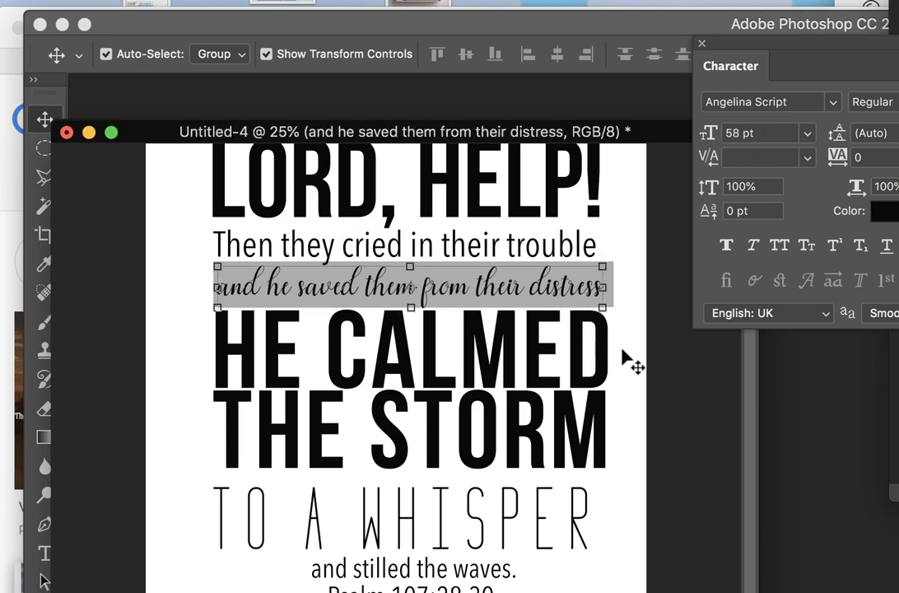
click(636, 471)
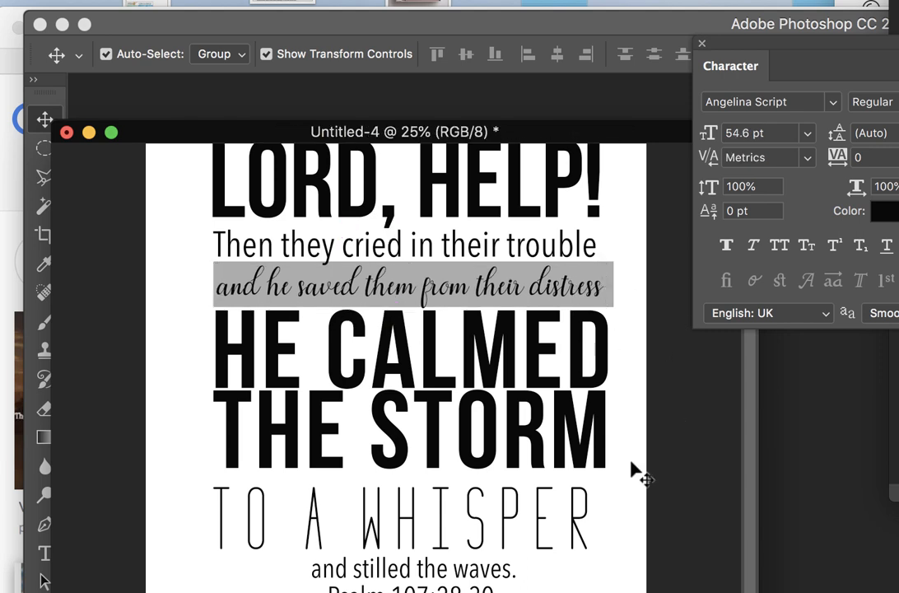
key(super+minus)
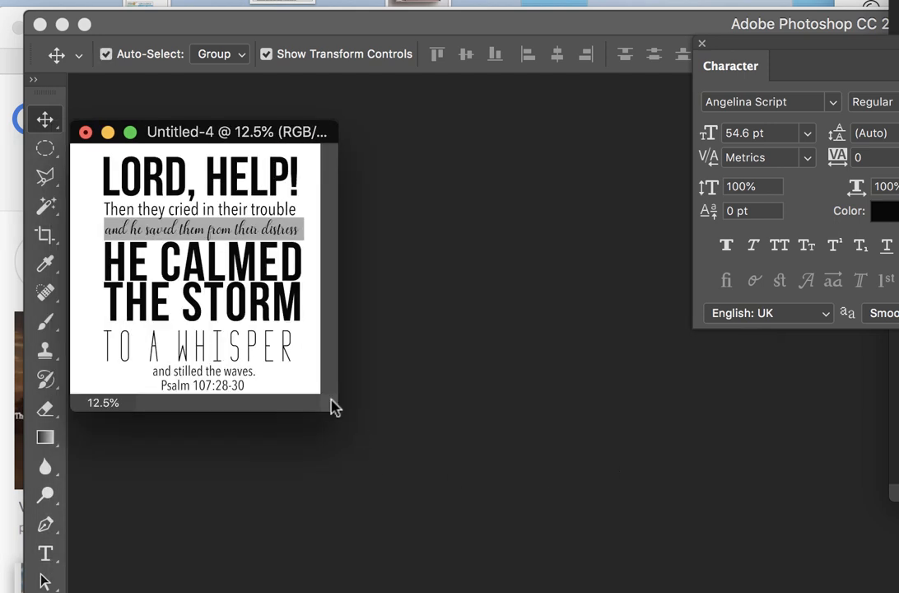
drag(152, 134, 352, 140)
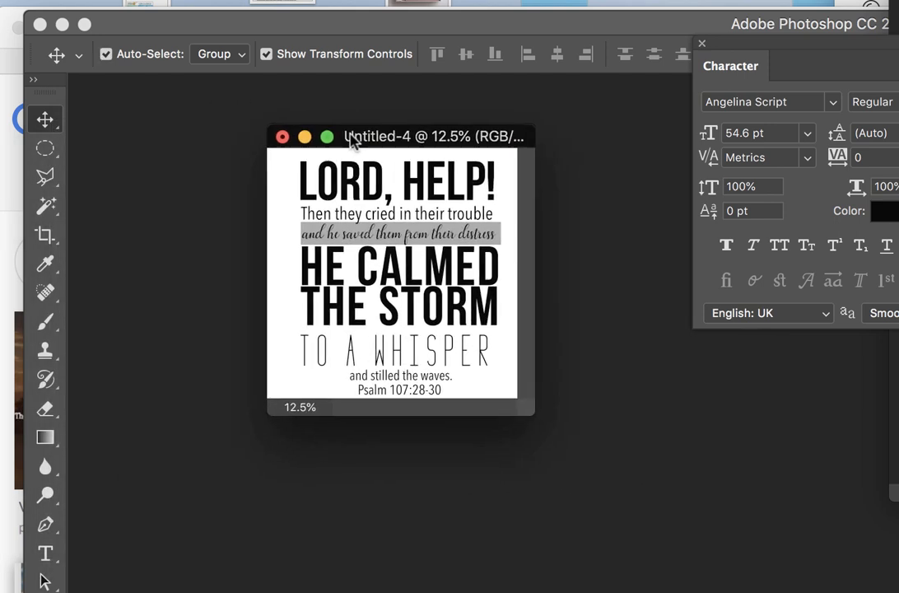